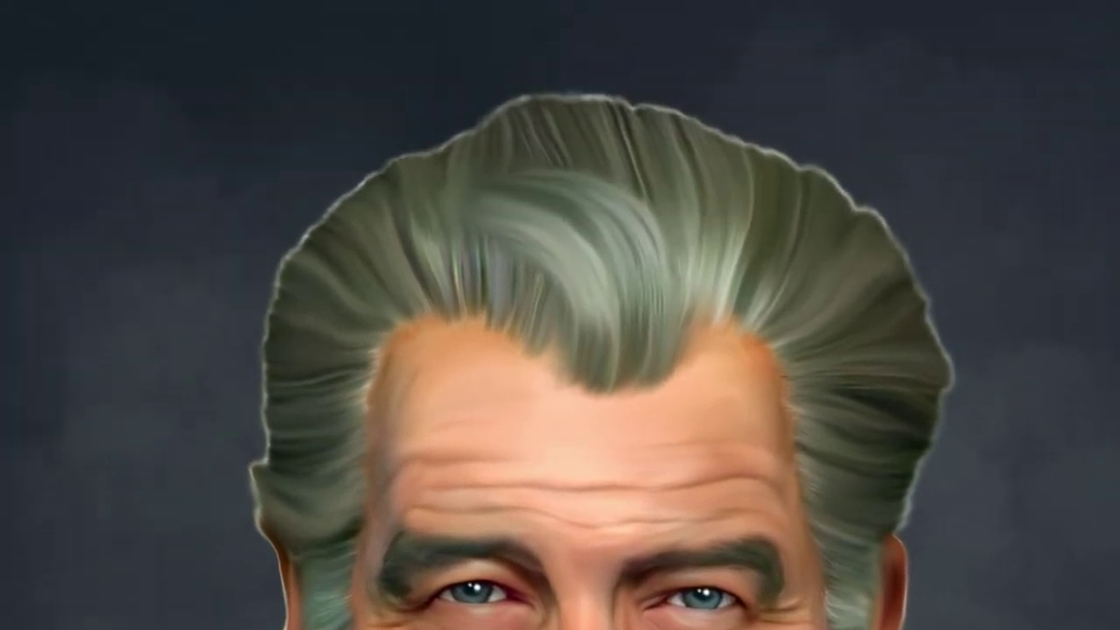
# Scale the Layer 1 portrait up to about 131% by 137% and move it higher on the page.
pyautogui.hotkey('ctrl', '+')
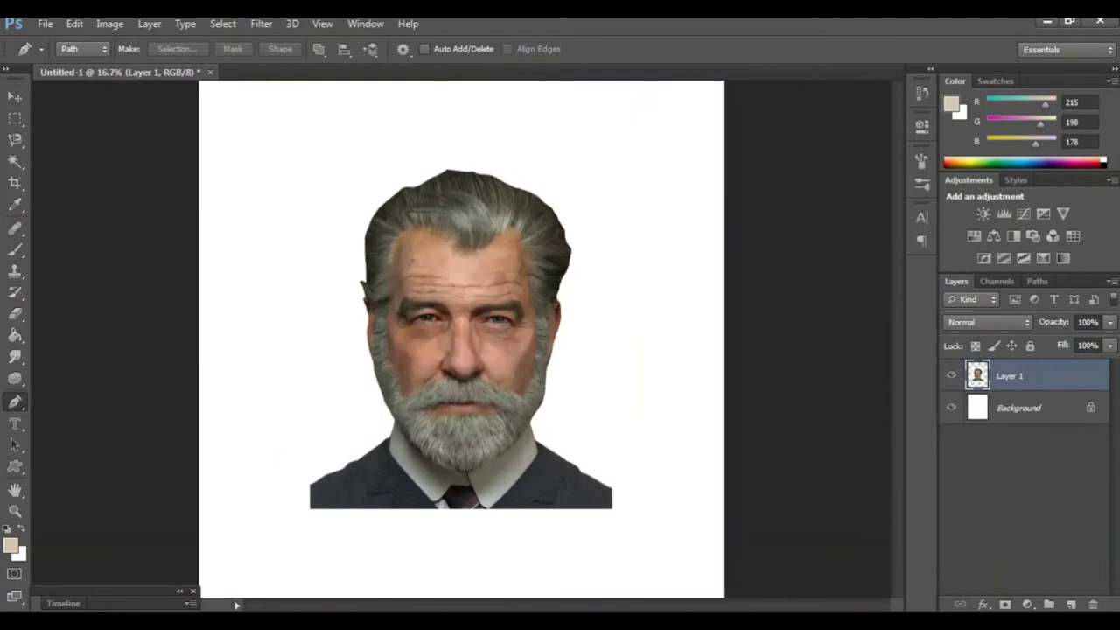
pyautogui.hotkey('ctrl', '-')
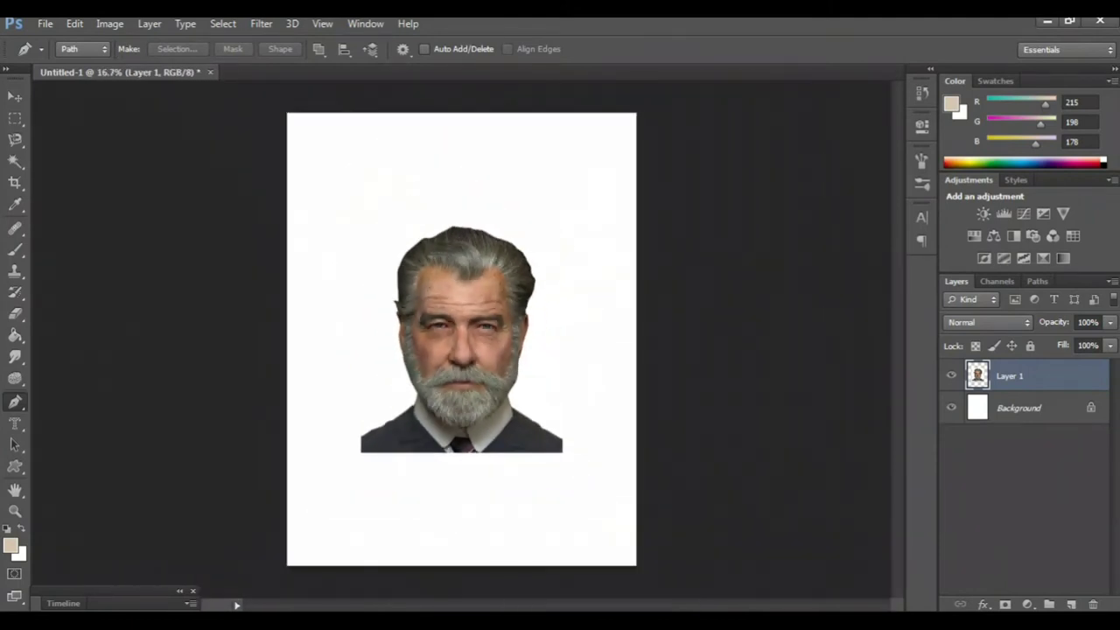
pyautogui.hotkey('ctrl', 't')
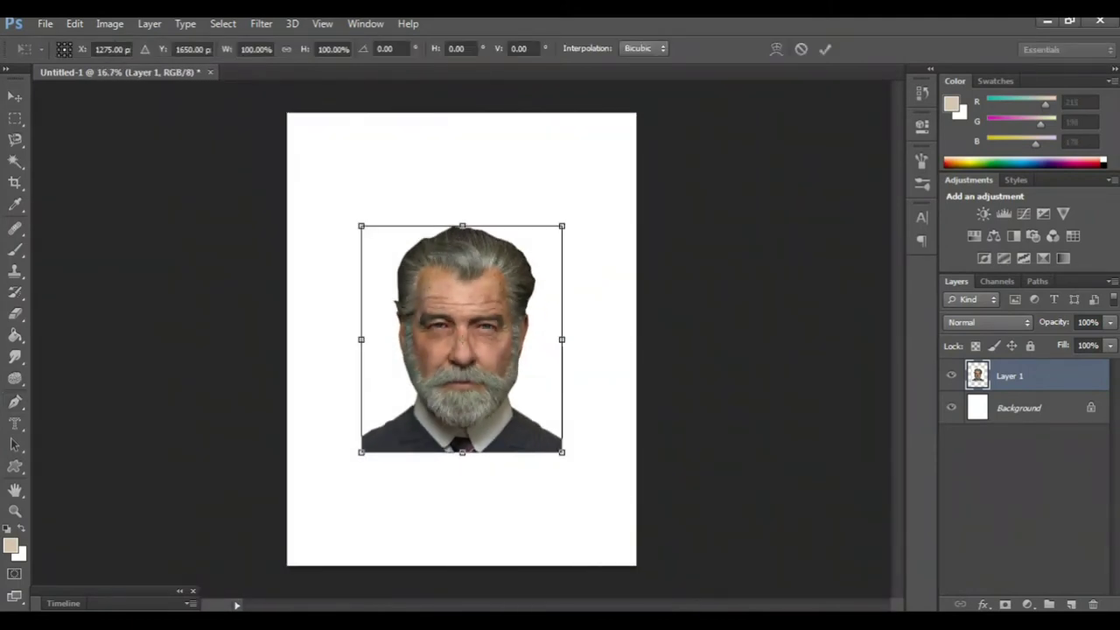
pyautogui.moveTo(490, 351); pyautogui.dragTo(464, 338)
pyautogui.moveTo(536, 441); pyautogui.dragTo(599, 525)
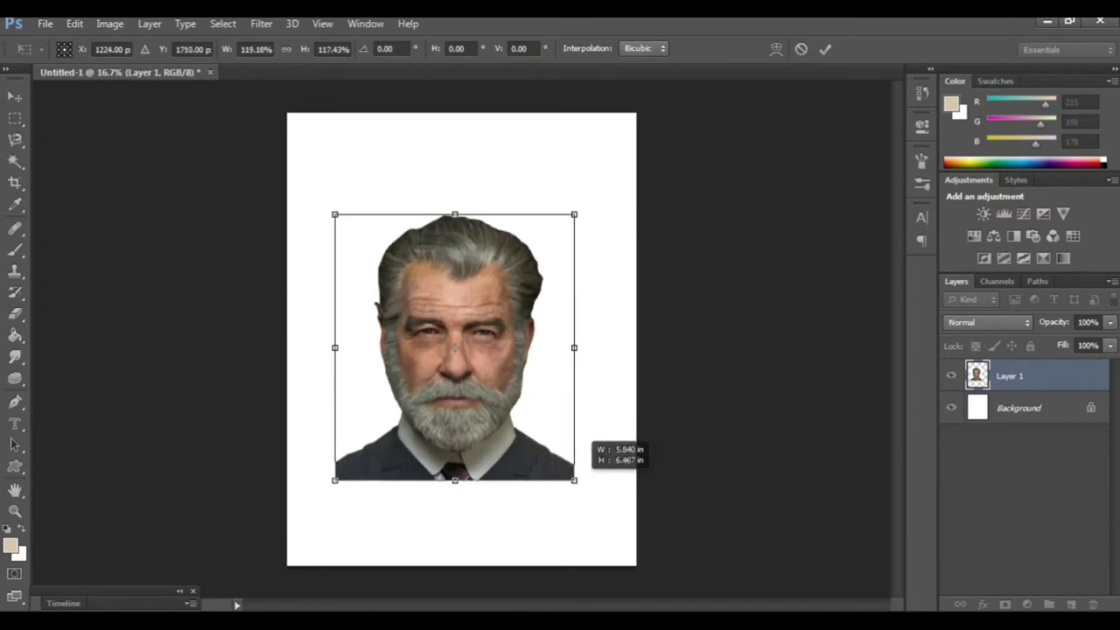
pyautogui.moveTo(543, 466); pyautogui.dragTo(536, 429)
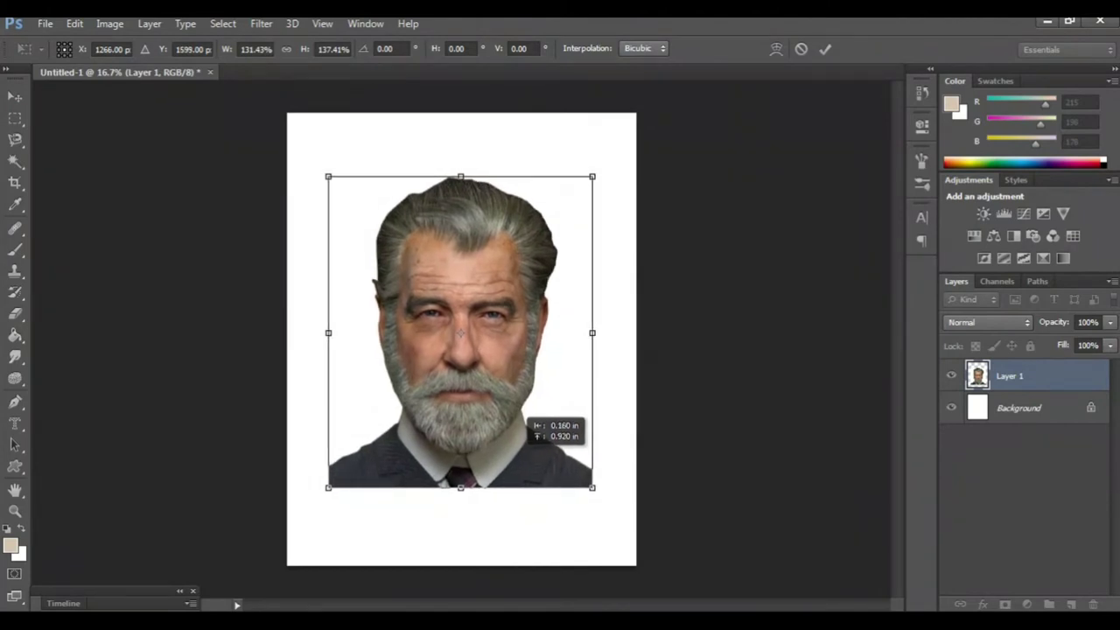
pyautogui.press('p')
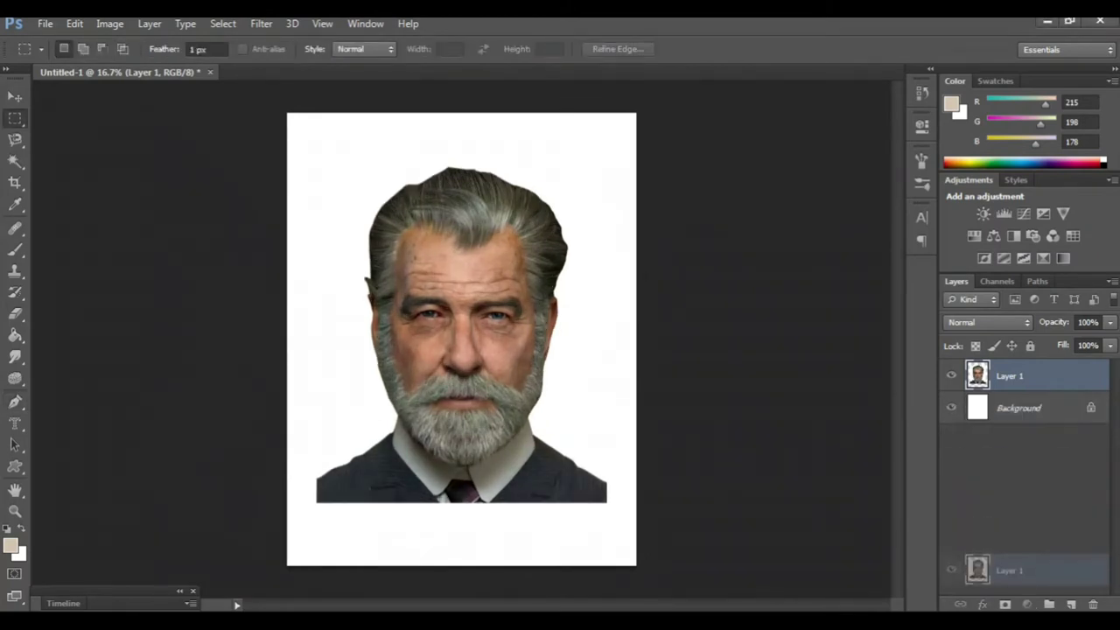
# Duplicate Layer 1 and sharpen the copy with Unsharp Mask: Amount 79, Radius 5.2, Threshold 29.
pyautogui.moveTo(1009, 376); pyautogui.dragTo(1072, 604)
pyautogui.click(261, 24)
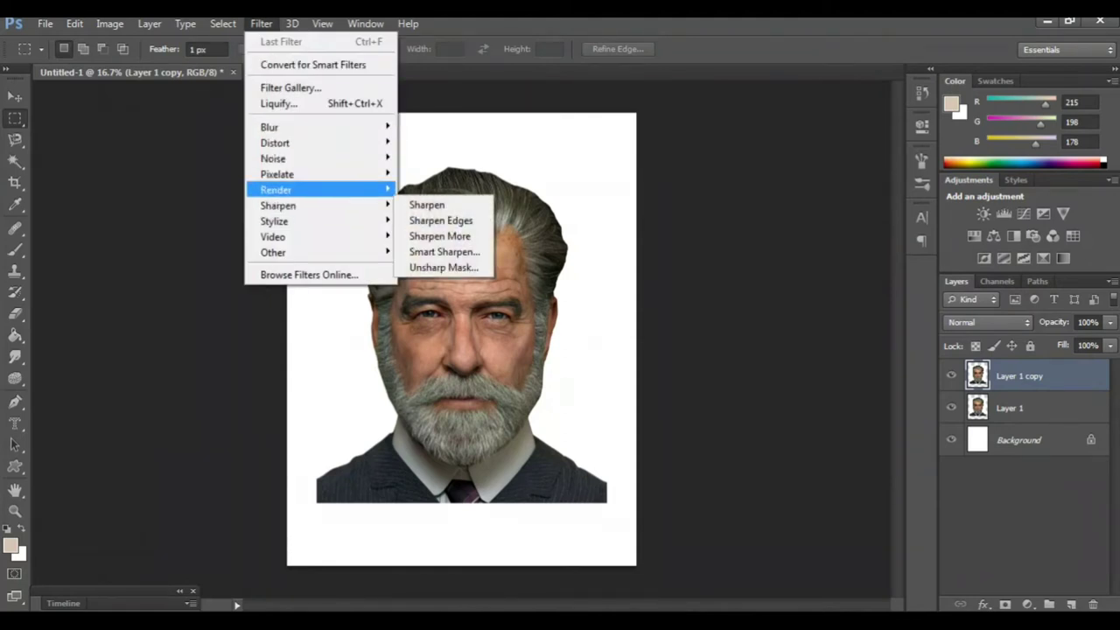
pyautogui.click(429, 263)
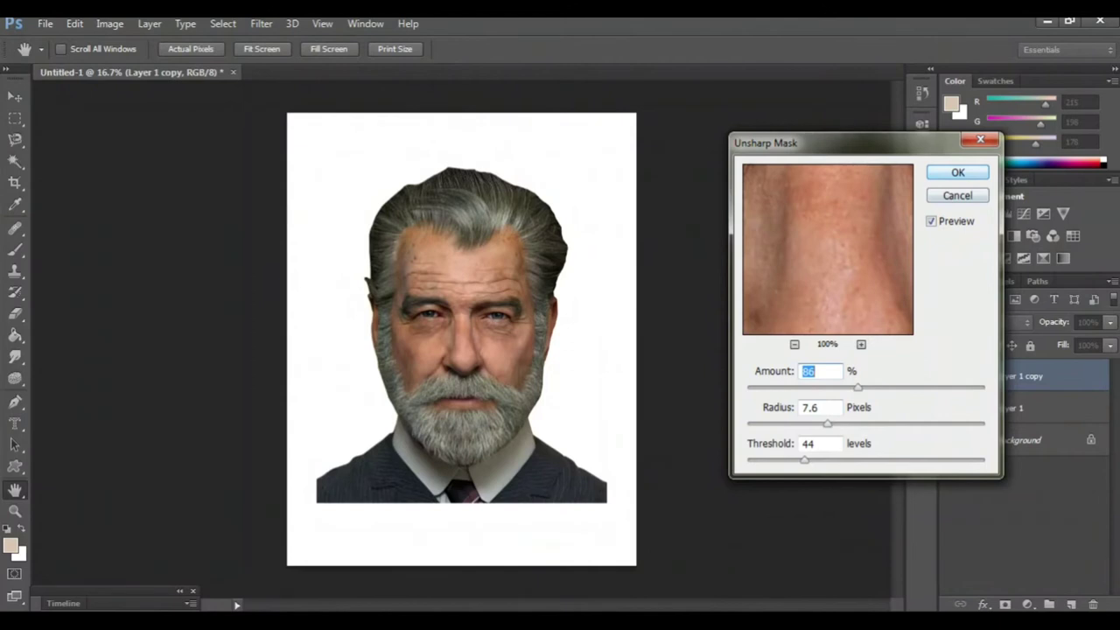
pyautogui.press('Down')
pyautogui.press('Down')
pyautogui.press('Down')
pyautogui.press('Tab')
pyautogui.press('Tab')
pyautogui.press('Down')
pyautogui.press('Down')
pyautogui.press('Down')
pyautogui.press('Return')
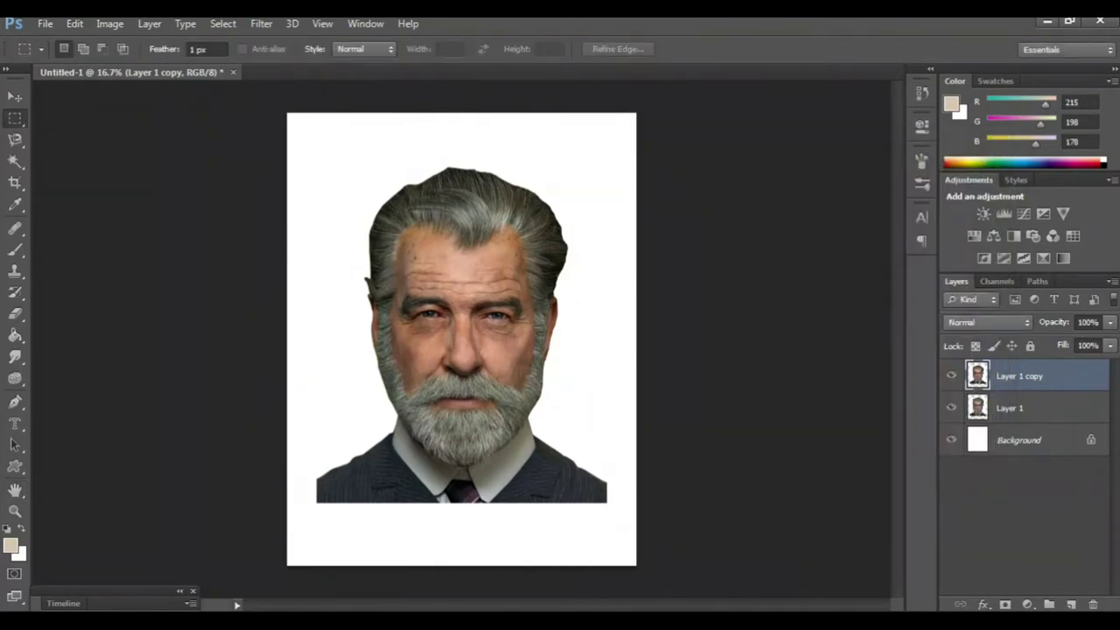
# Select the Smudge Tool at 42% strength with a 125 brush, zoomed in on the face.
pyautogui.click(15, 356)
pyautogui.click(88, 385)
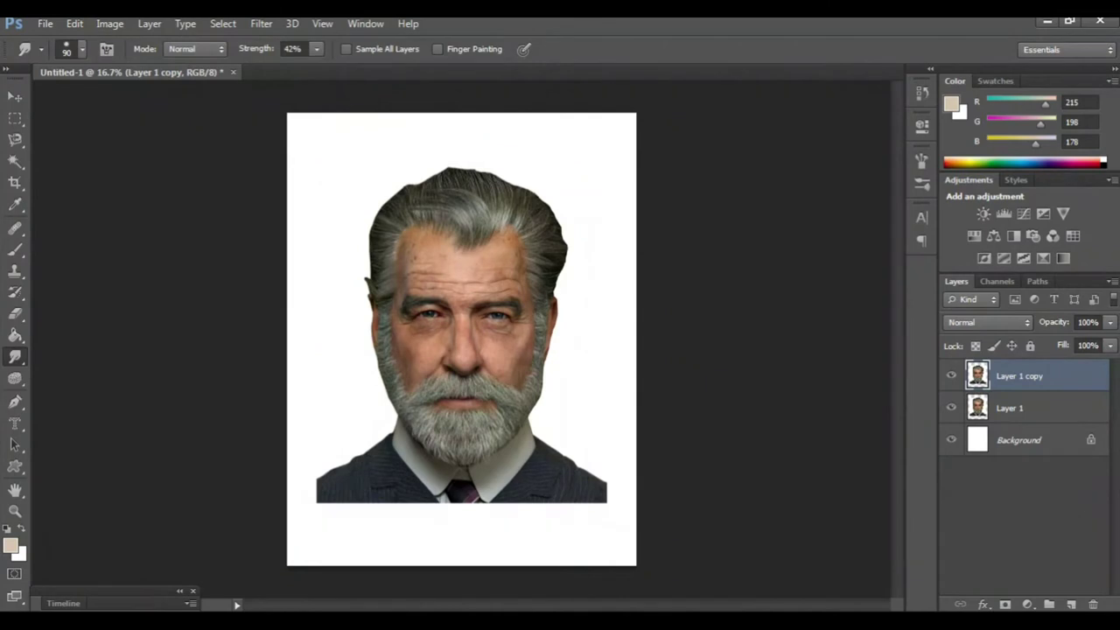
pyautogui.hotkey('ctrl', '+')
pyautogui.hotkey('ctrl', '+')
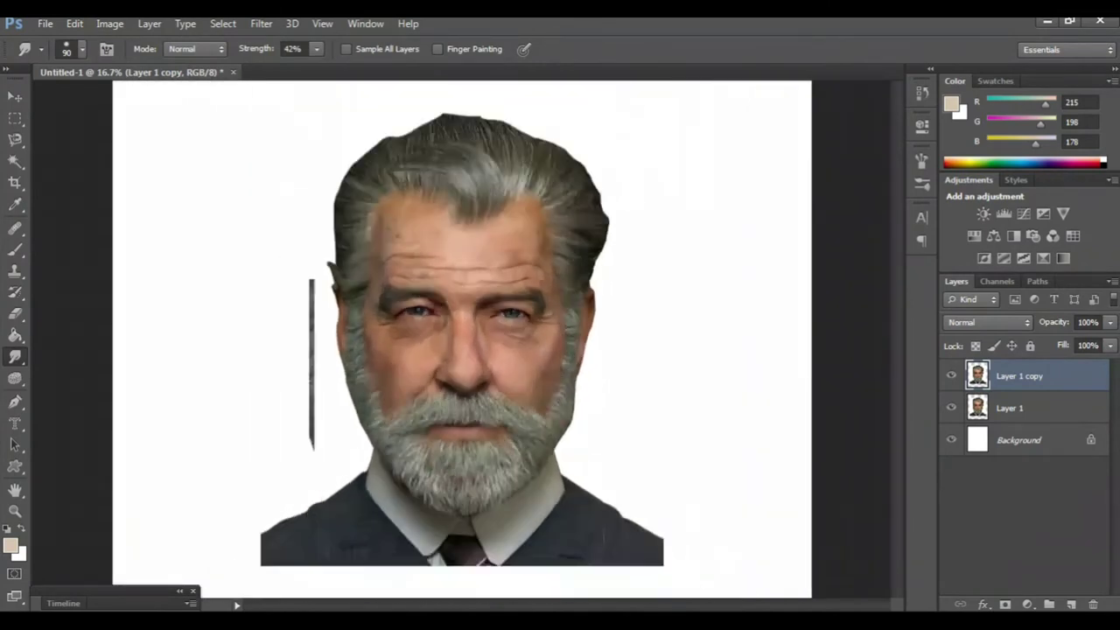
pyautogui.hotkey('ctrl', '+')
pyautogui.hotkey('ctrl', '+')
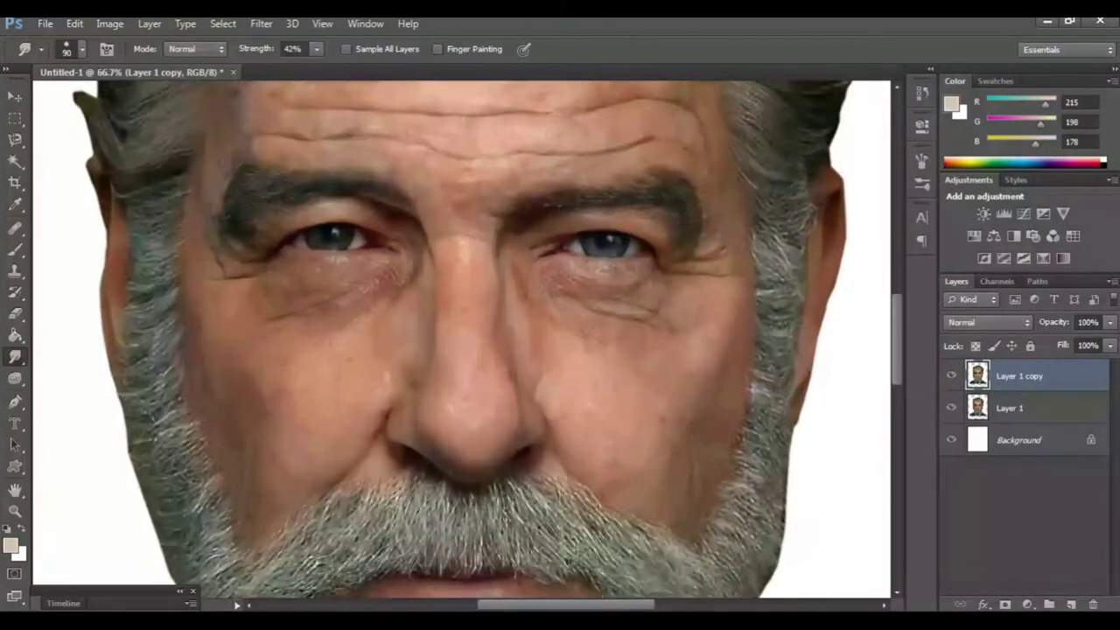
pyautogui.scroll(2, 463, 340)
pyautogui.scroll(2, 462, 339)
pyautogui.scroll(2, 462, 339)
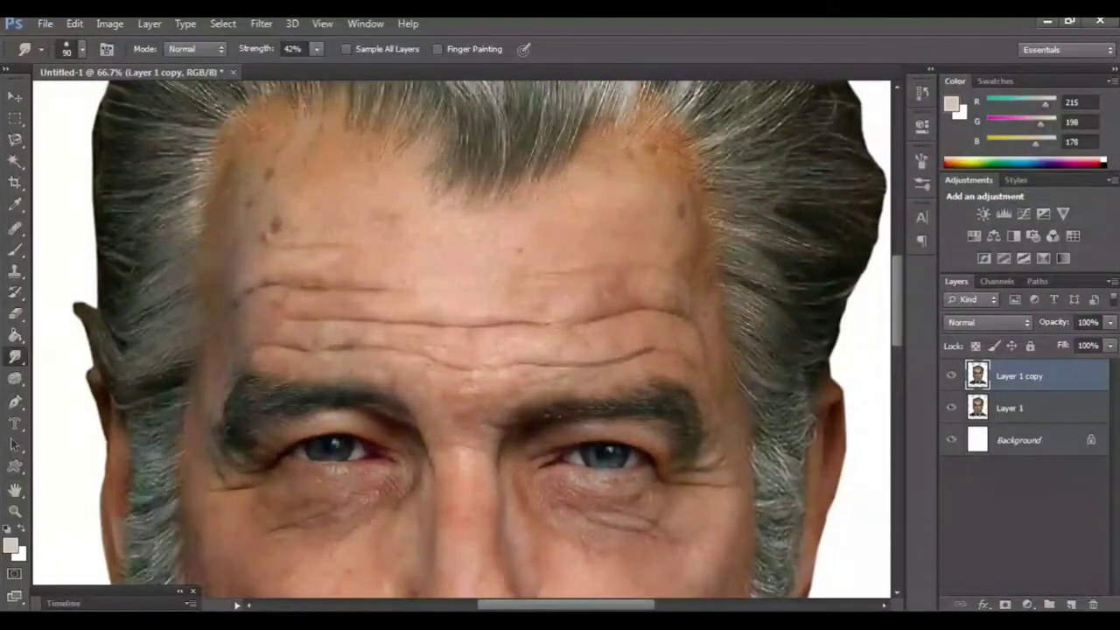
pyautogui.press(']')
pyautogui.press(']')
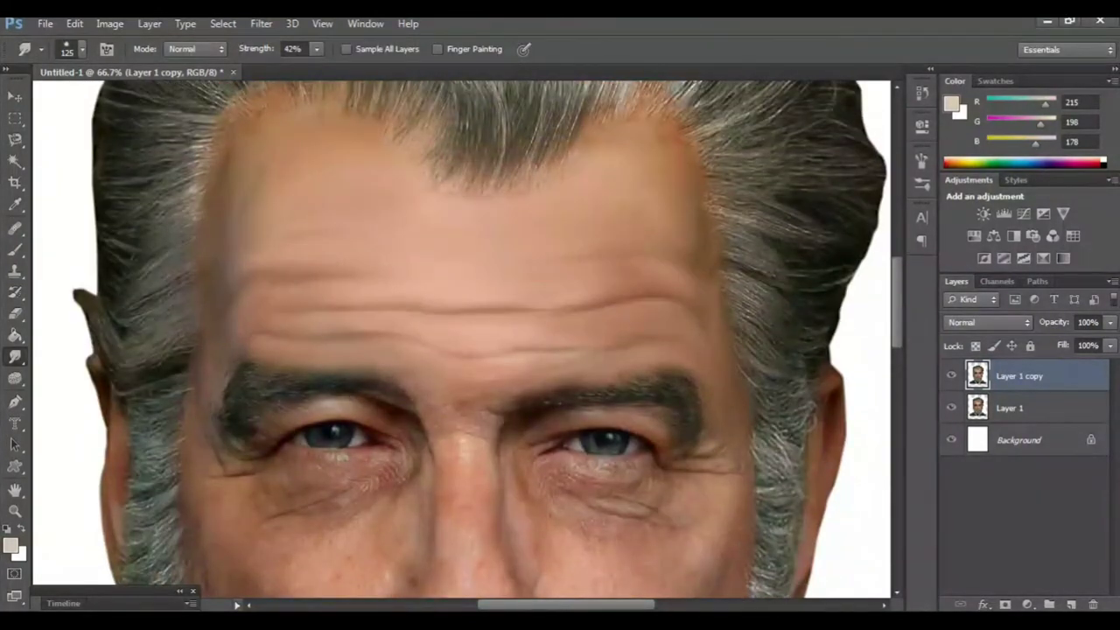
# Toggle Layer 1 copy to compare against the original, then zoom to 200% on the forehead.
pyautogui.hotkey('ctrl', ',')
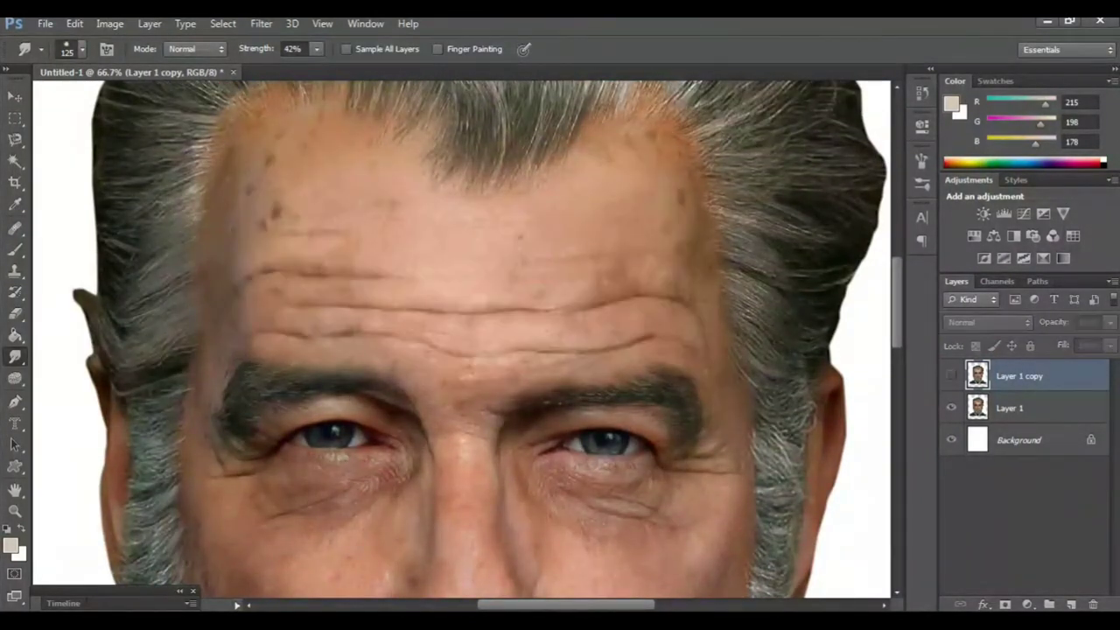
pyautogui.hotkey('ctrl', ',')
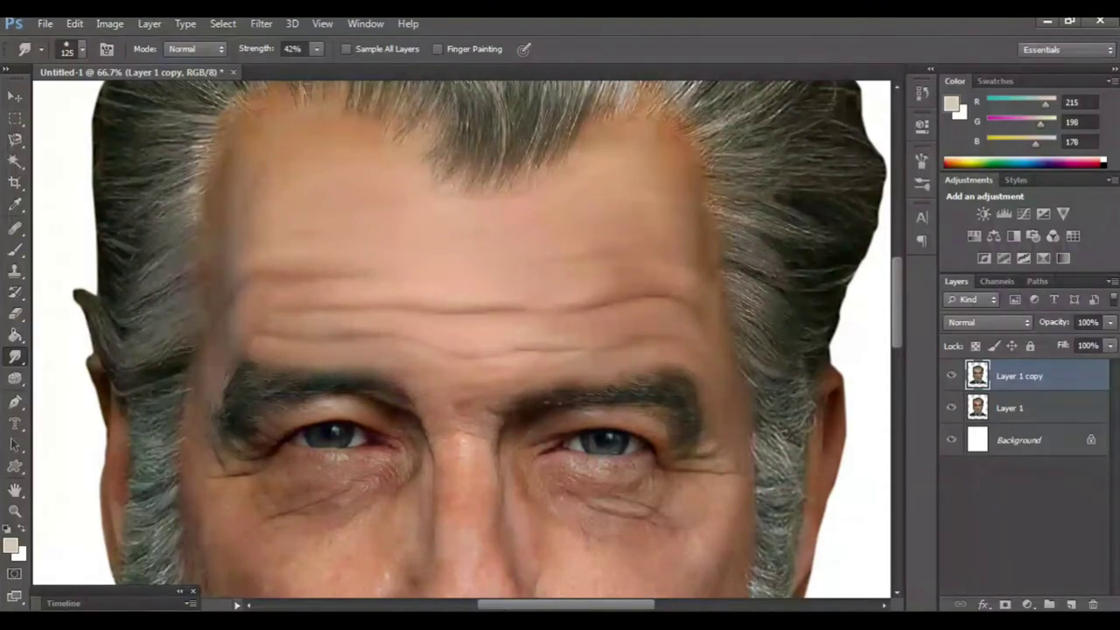
pyautogui.hotkey('ctrl', '1')
pyautogui.hotkey('ctrl', '+')
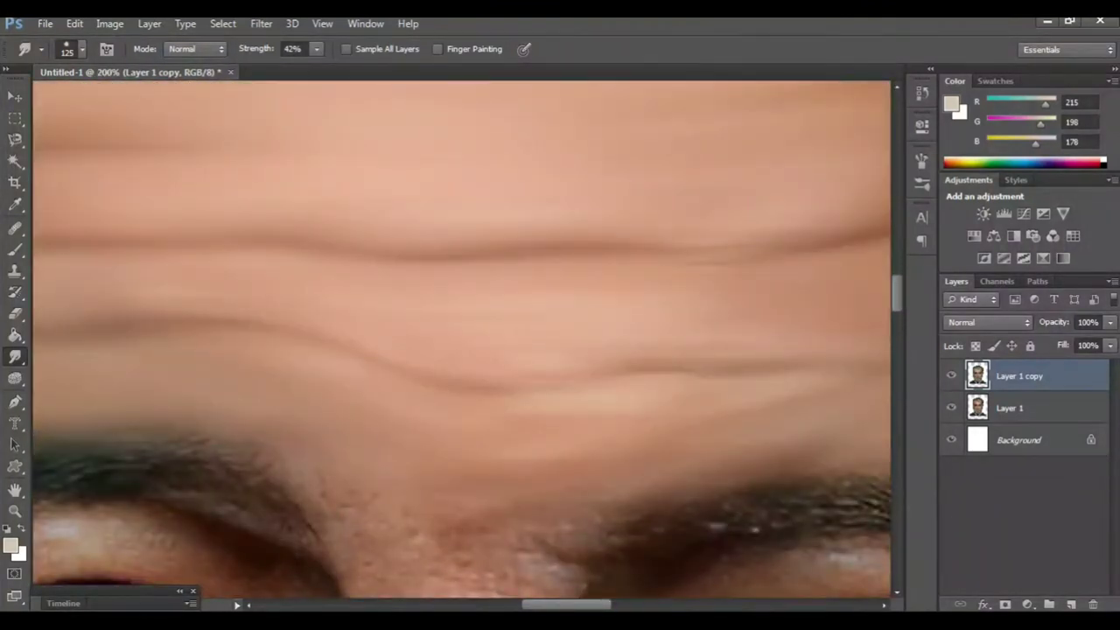
# With a 50 brush, smudge the left-hand eyebrow's outer end and hairs into soft strokes.
pyautogui.scroll(-3, 462, 340)
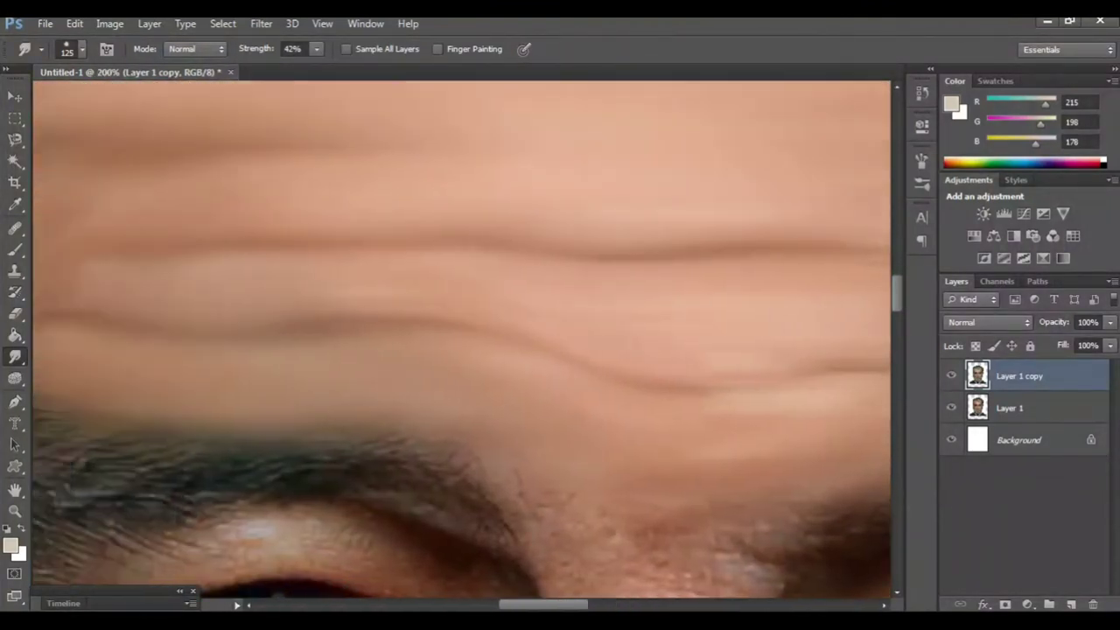
pyautogui.hscroll(-2, 462, 339)
pyautogui.scroll(-1, 462, 339)
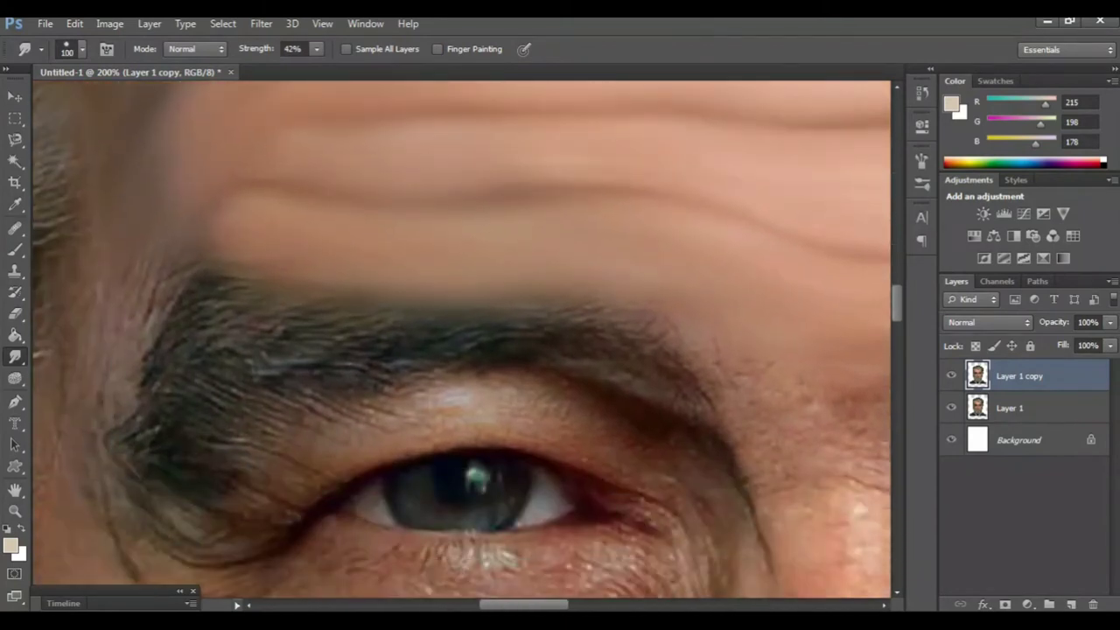
pyautogui.press('[')
pyautogui.scroll(-1, 462, 340)
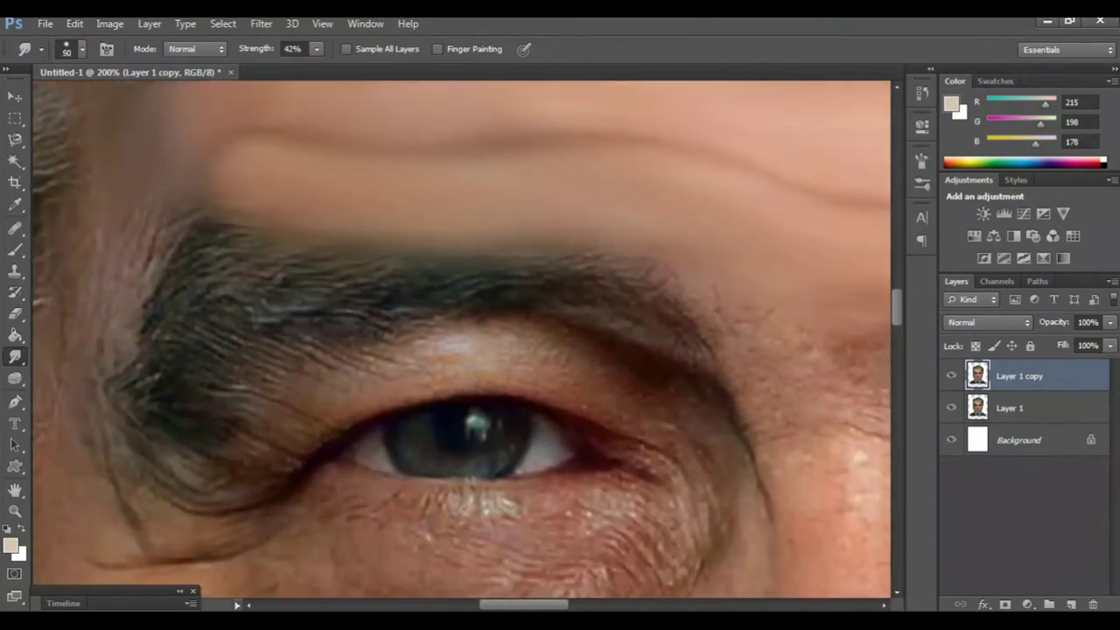
pyautogui.moveTo(660, 292); pyautogui.dragTo(592, 269)
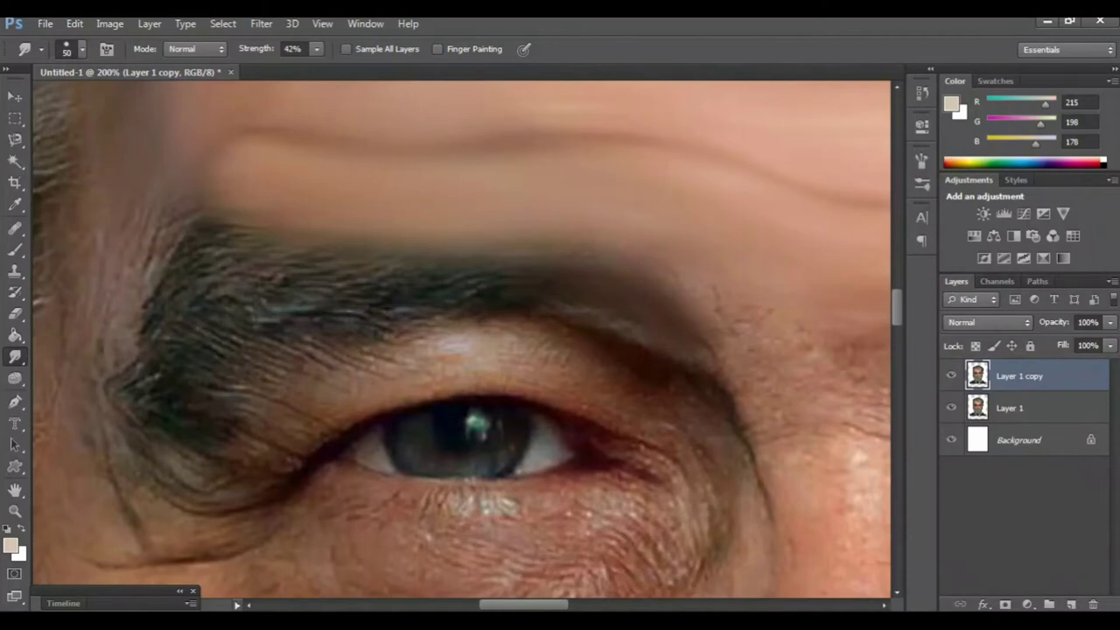
pyautogui.hscroll(-1, 461, 346)
pyautogui.moveTo(523, 294); pyautogui.dragTo(432, 314)
pyautogui.moveTo(453, 268); pyautogui.dragTo(412, 281)
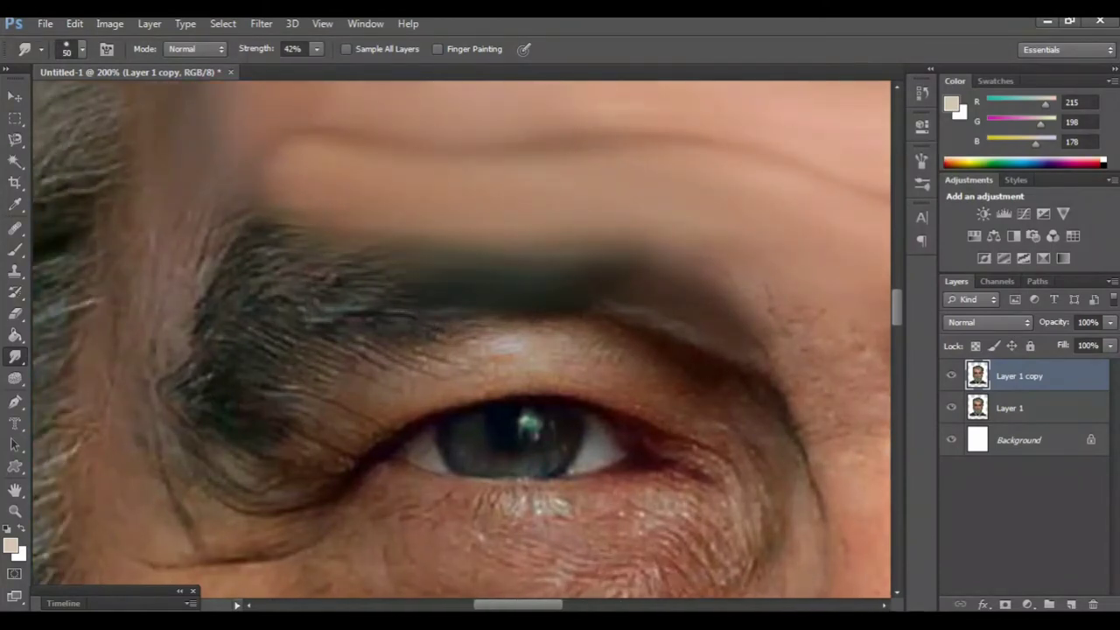
# Smooth the skin between brow and eyelid, the inner eye corner and the outer eye fold.
pyautogui.scroll(-2, 461, 340)
pyautogui.moveTo(429, 278)
pyautogui.mouseDown()
pyautogui.moveTo(526, 249)
pyautogui.moveTo(648, 289)
pyautogui.moveTo(722, 346)
pyautogui.mouseUp()
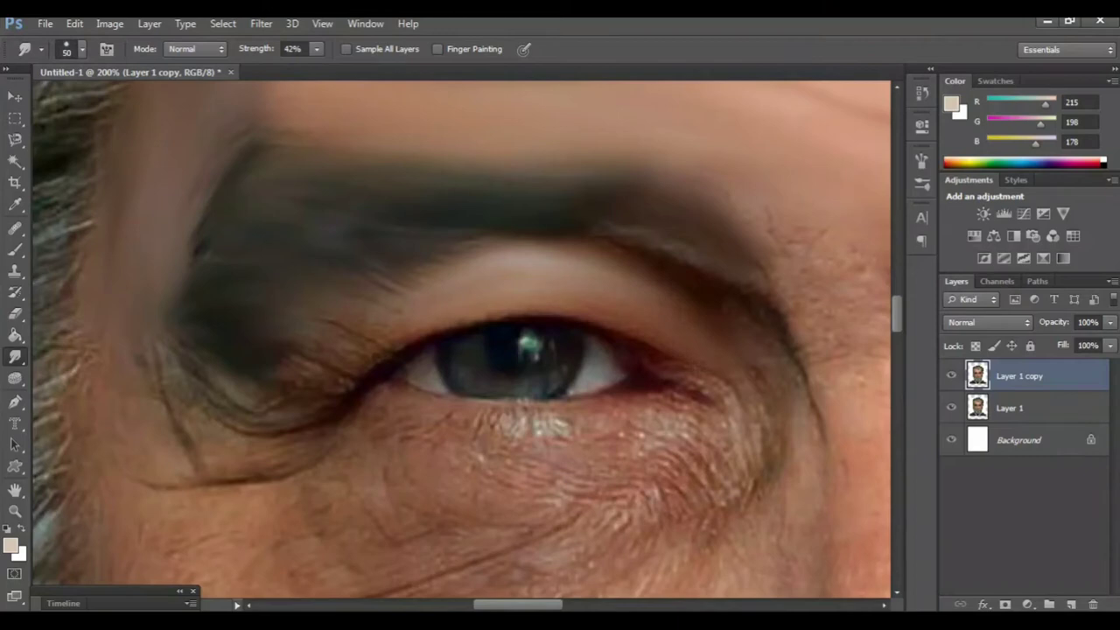
pyautogui.moveTo(398, 326)
pyautogui.mouseDown()
pyautogui.moveTo(359, 352)
pyautogui.moveTo(331, 394)
pyautogui.mouseUp()
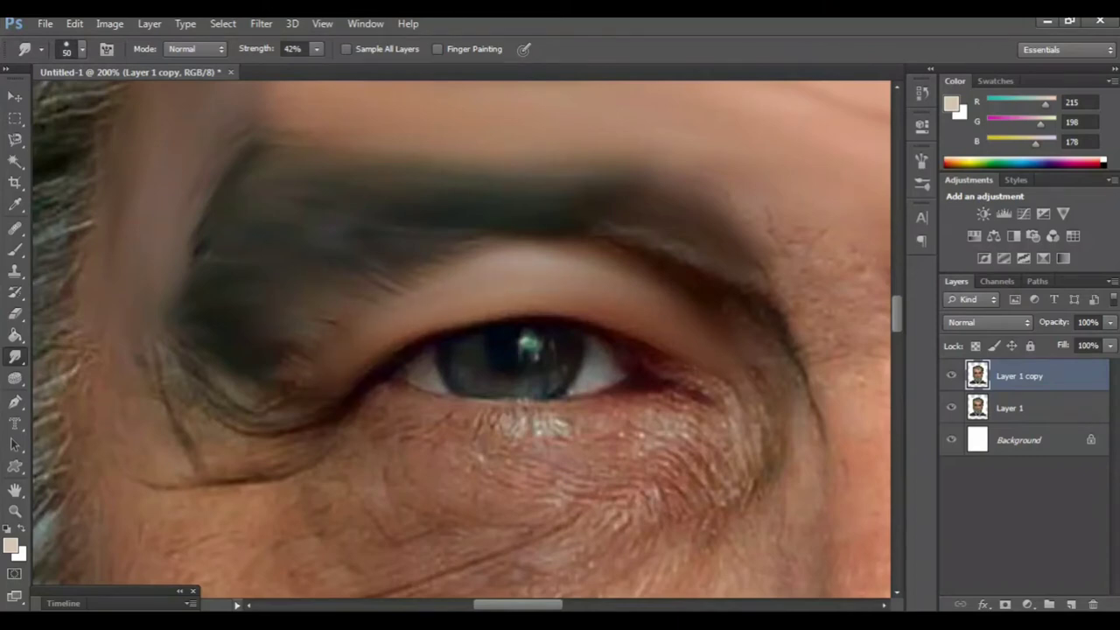
pyautogui.moveTo(490, 263)
pyautogui.mouseDown()
pyautogui.moveTo(452, 250)
pyautogui.moveTo(452, 237)
pyautogui.mouseUp()
pyautogui.moveTo(669, 267)
pyautogui.mouseDown()
pyautogui.moveTo(753, 372)
pyautogui.moveTo(770, 420)
pyautogui.mouseUp()
pyautogui.moveTo(461, 345); pyautogui.dragTo(449, 278)
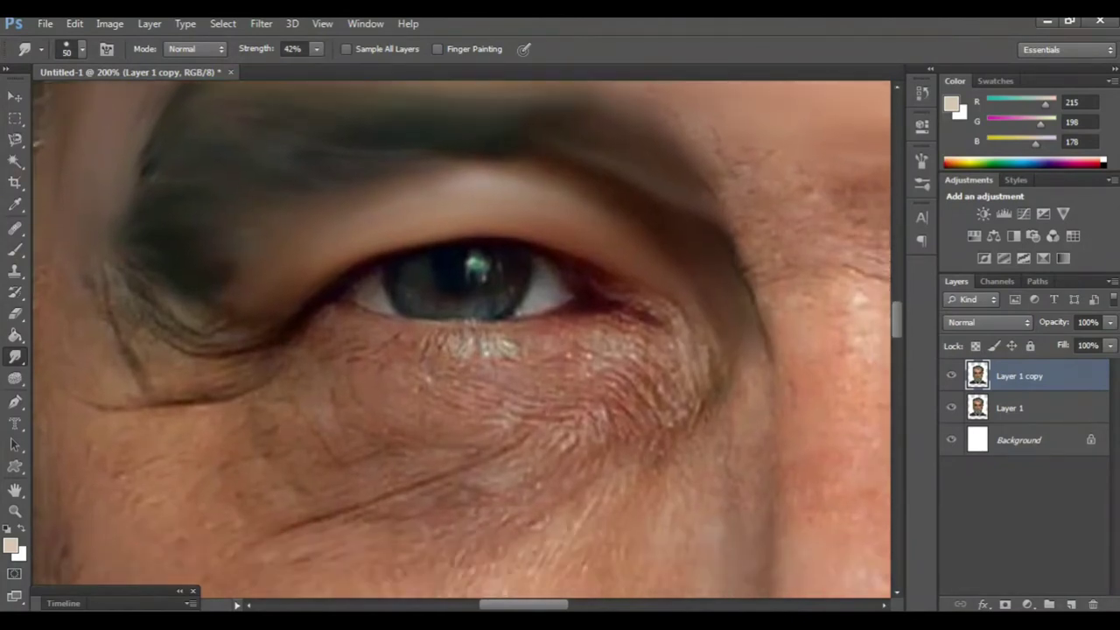
# Smooth the under-eye bag along the lower eyelid, then zoom out to the whole face.
pyautogui.moveTo(676, 337); pyautogui.dragTo(676, 311)
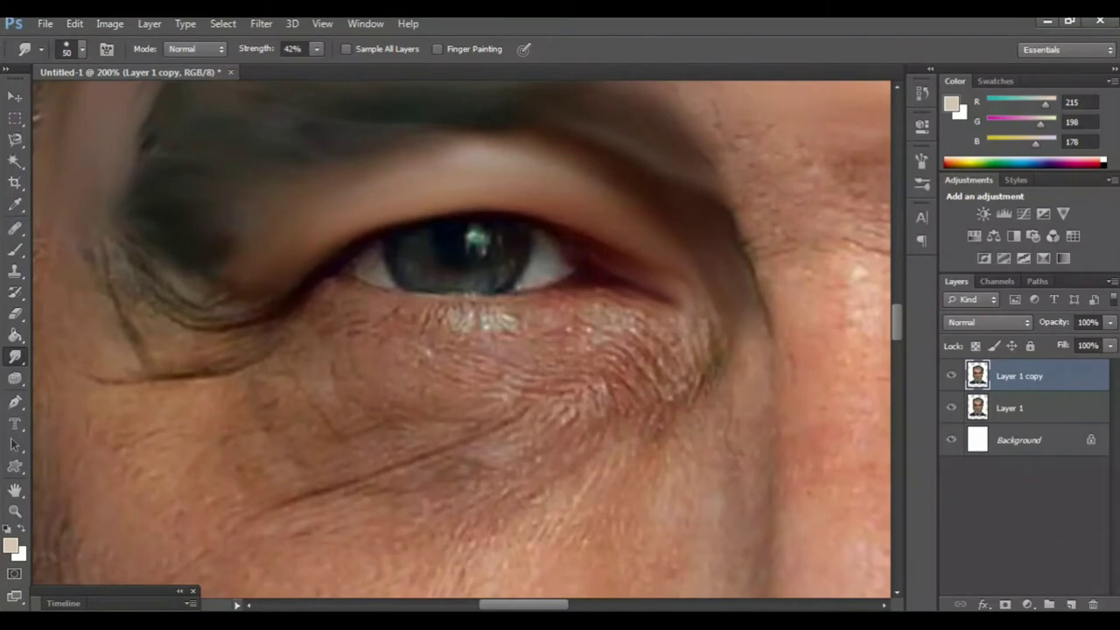
pyautogui.moveTo(525, 325); pyautogui.dragTo(604, 299)
pyautogui.moveTo(526, 322); pyautogui.dragTo(352, 292)
pyautogui.moveTo(412, 321); pyautogui.dragTo(595, 287)
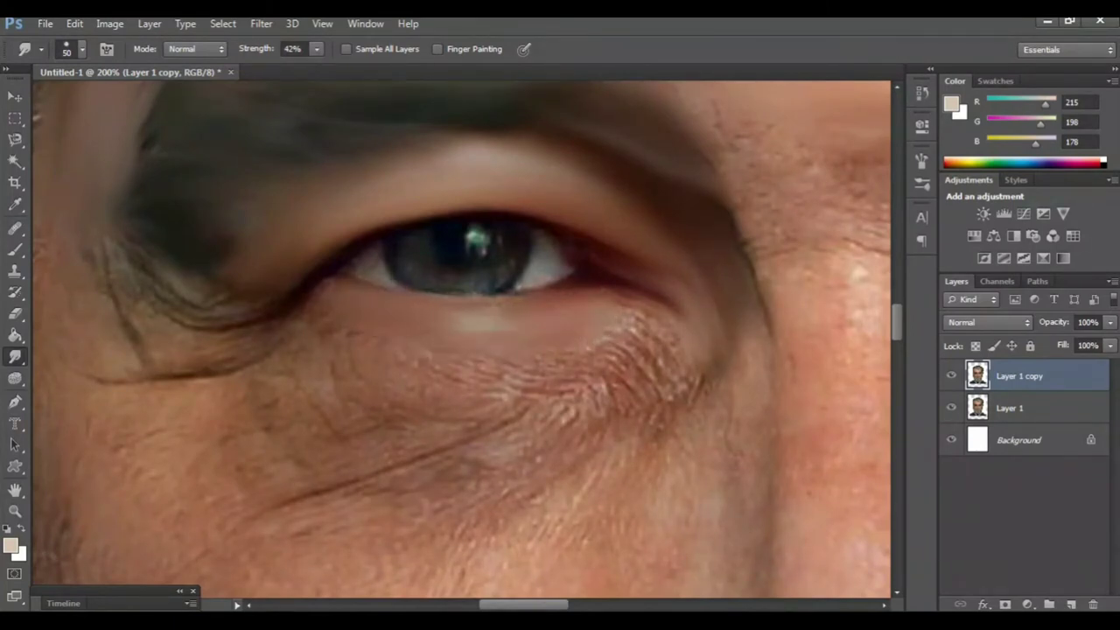
pyautogui.scroll(-4, 462, 339)
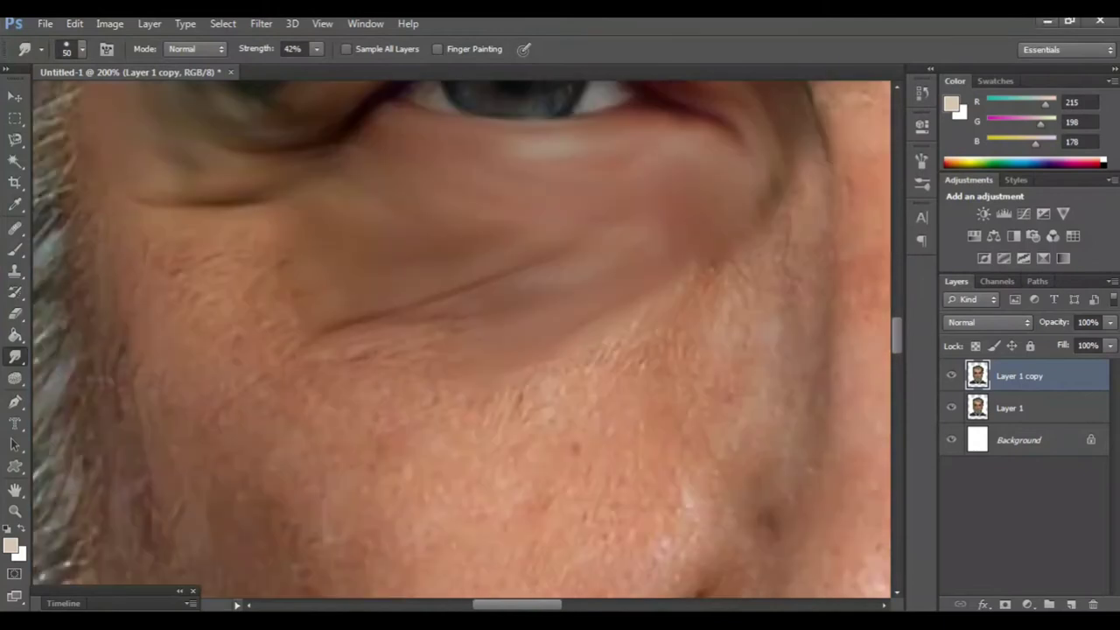
pyautogui.hotkey('ctrl', '-')
pyautogui.hotkey('ctrl', '-')
pyautogui.hotkey('ctrl', '-')
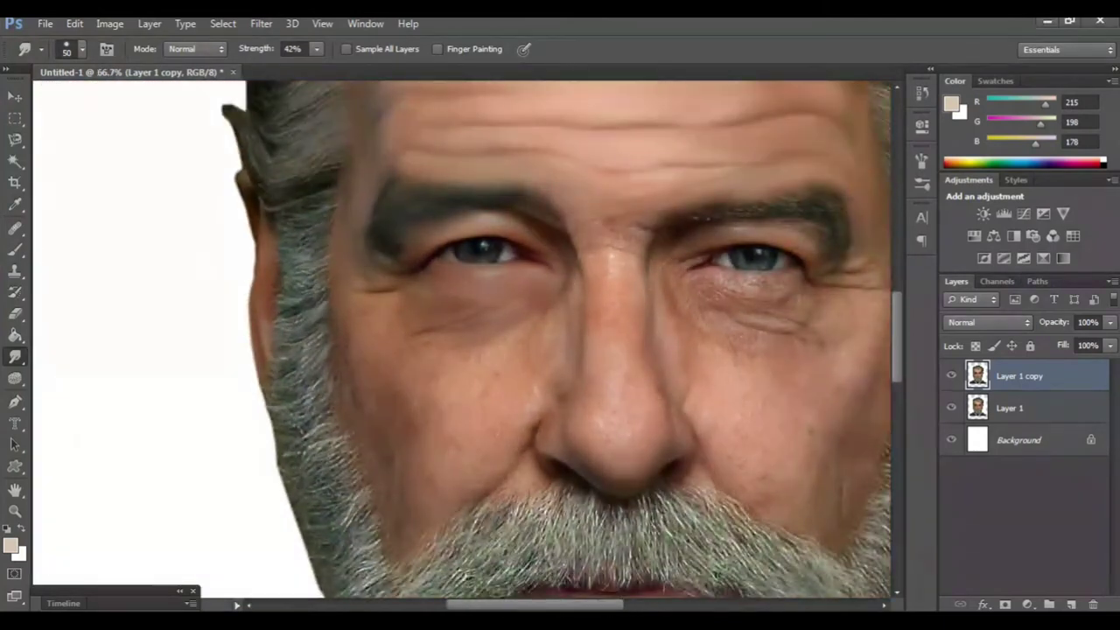
# Show Layer 1 copy again and blend the right-hand eyebrow hairs into a softer shape.
pyautogui.scroll(3, 462, 339)
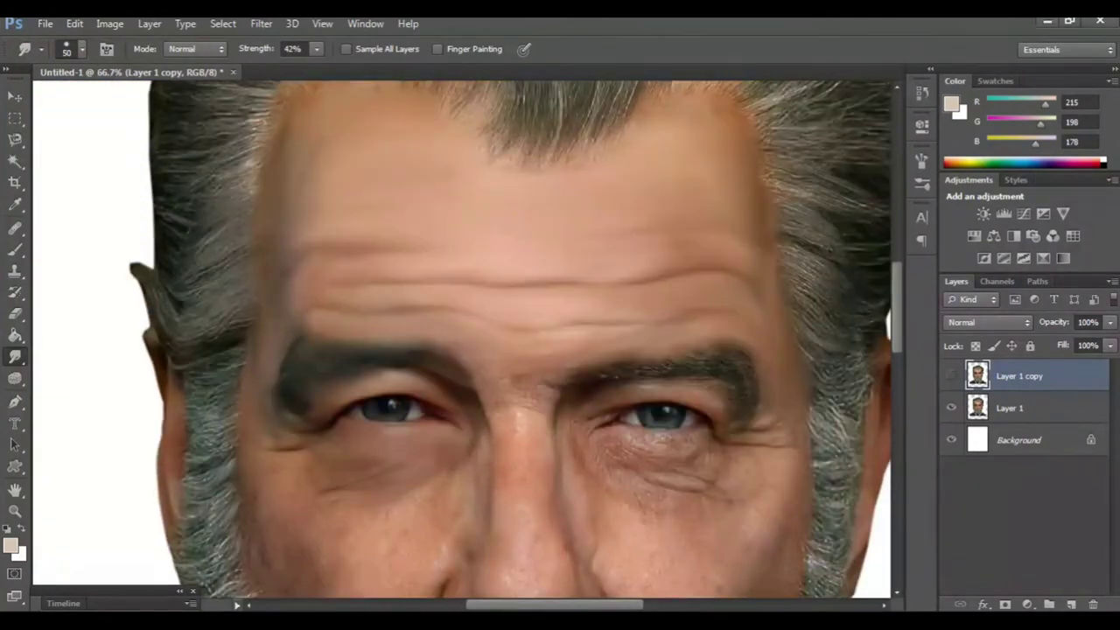
pyautogui.click(951, 375)
pyautogui.hscroll(2, 462, 339)
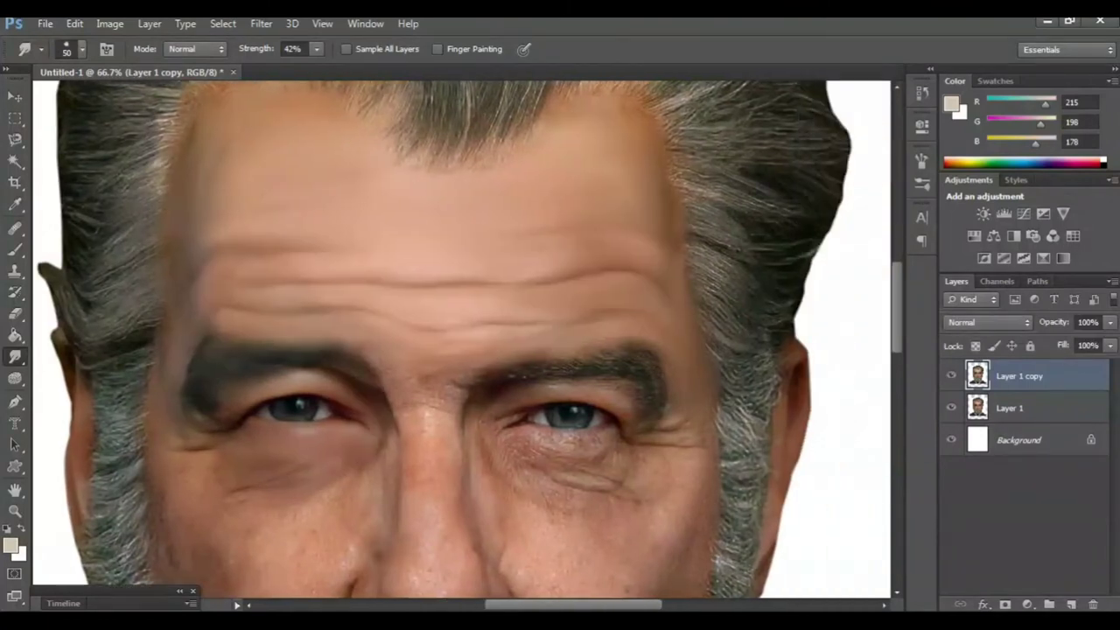
pyautogui.hotkey('ctrl', '+')
pyautogui.hotkey('ctrl', '+')
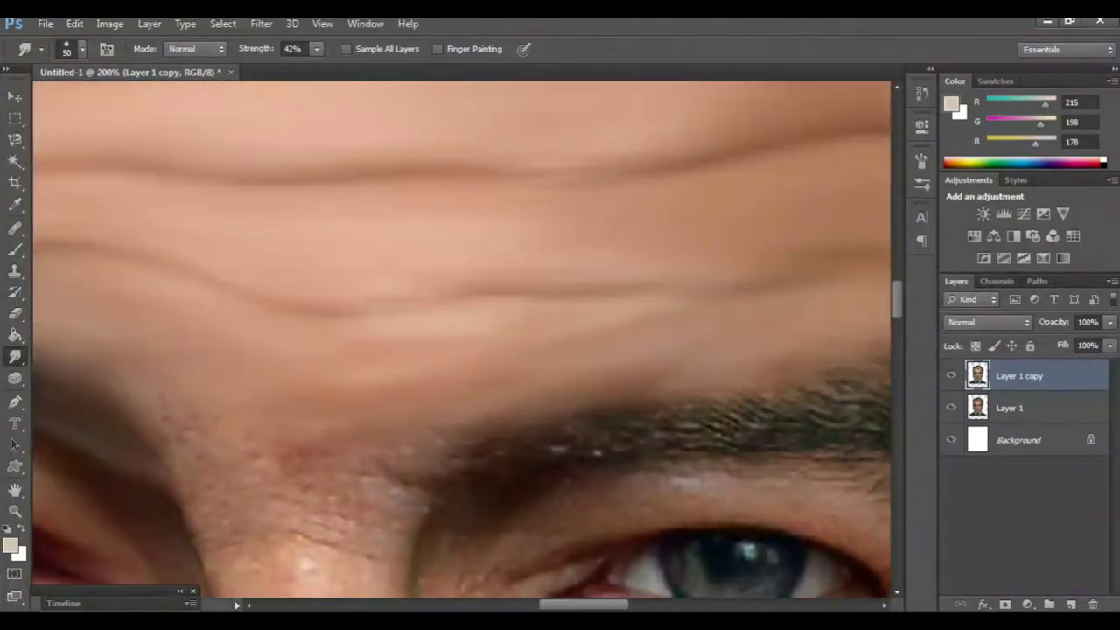
pyautogui.hscroll(3, 462, 340)
pyautogui.scroll(-3, 462, 340)
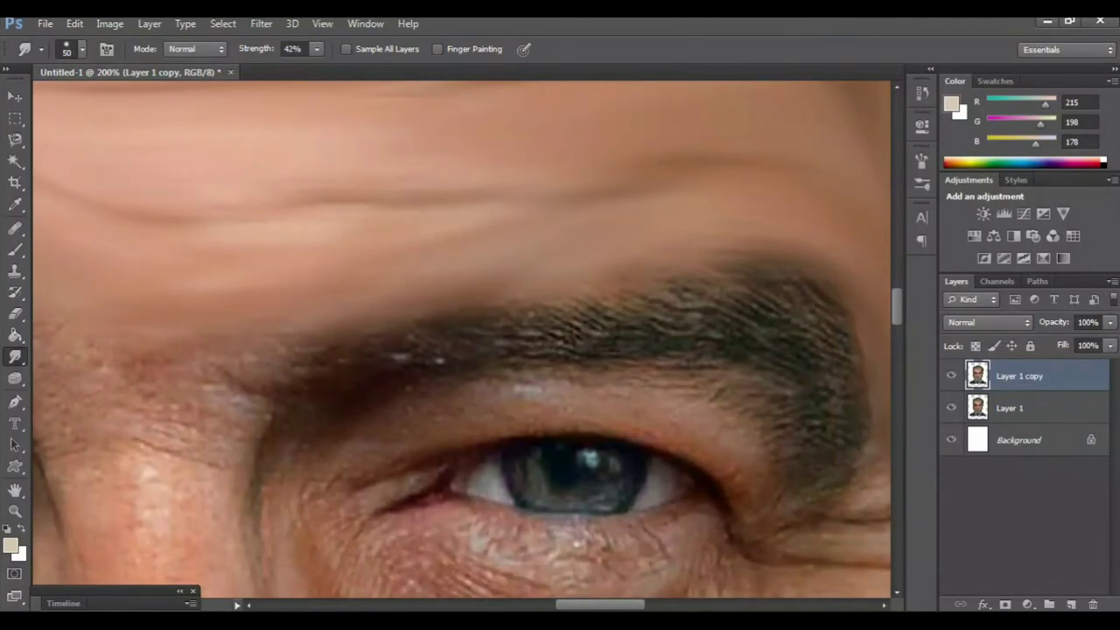
pyautogui.moveTo(419, 328); pyautogui.dragTo(392, 360)
# Smudge the right-hand under-eye bag, its wrinkle line, inner corner and outer end smooth.
pyautogui.hscroll(2, 462, 340)
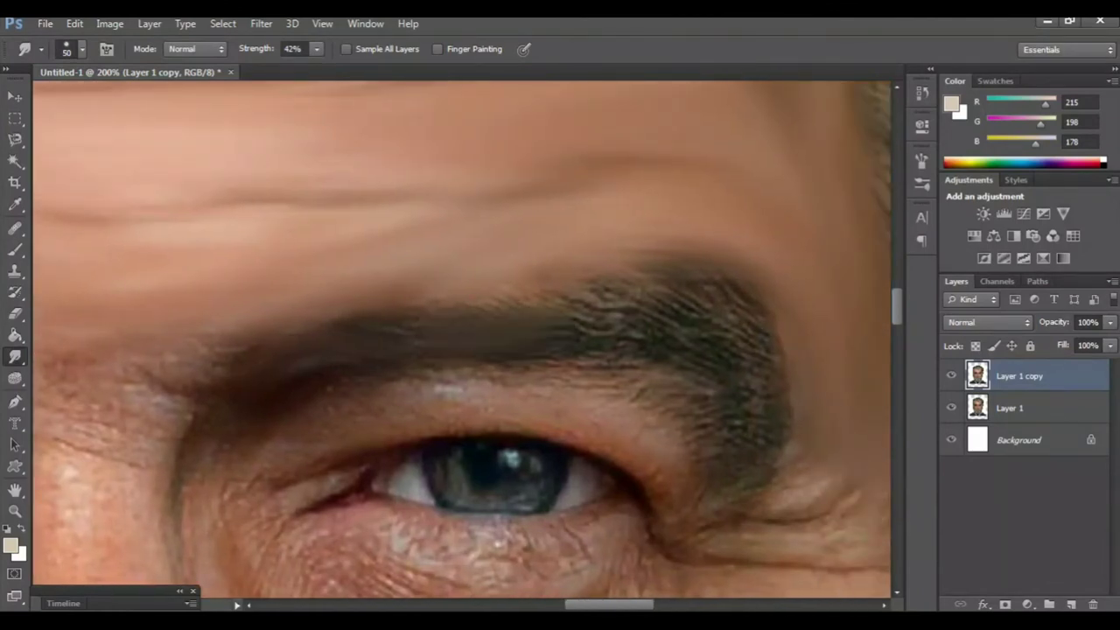
pyautogui.scroll(-4, 462, 339)
pyautogui.scroll(-1, 462, 340)
pyautogui.moveTo(512, 359)
pyautogui.mouseDown()
pyautogui.moveTo(670, 331)
pyautogui.moveTo(552, 380)
pyautogui.moveTo(403, 324)
pyautogui.moveTo(560, 385)
pyautogui.moveTo(683, 359)
pyautogui.moveTo(538, 419)
pyautogui.moveTo(403, 380)
pyautogui.mouseUp()
pyautogui.moveTo(530, 442)
pyautogui.mouseDown()
pyautogui.moveTo(661, 420)
pyautogui.moveTo(700, 398)
pyautogui.mouseUp()
pyautogui.moveTo(385, 302)
pyautogui.mouseDown()
pyautogui.moveTo(302, 341)
pyautogui.moveTo(355, 429)
pyautogui.mouseUp()
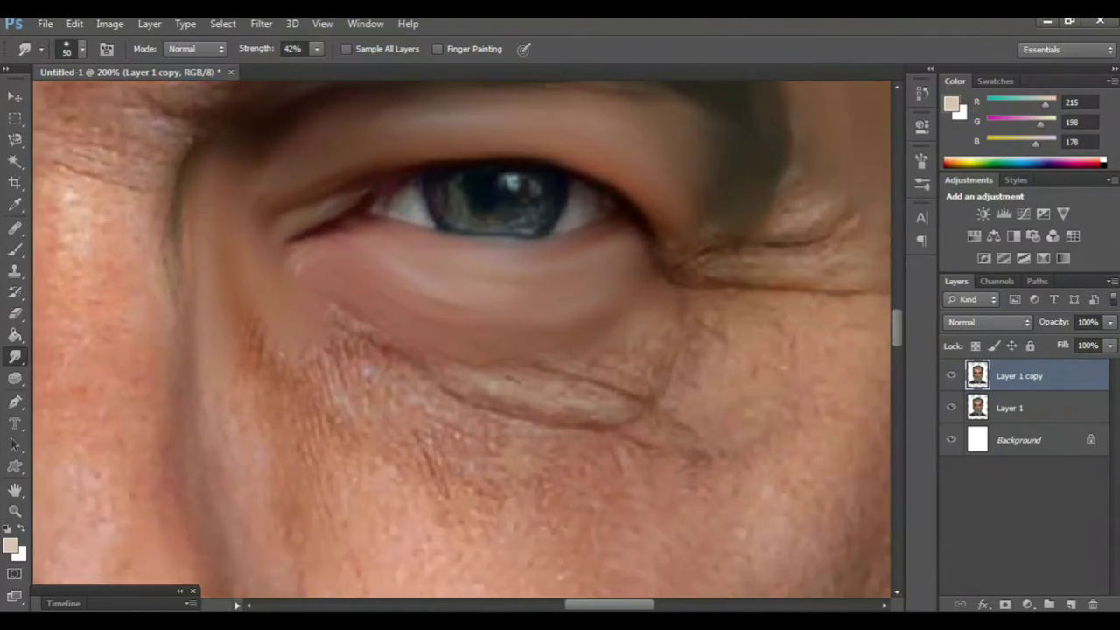
pyautogui.moveTo(429, 369)
pyautogui.mouseDown()
pyautogui.moveTo(613, 389)
pyautogui.moveTo(661, 372)
pyautogui.mouseUp()
pyautogui.moveTo(644, 315); pyautogui.dragTo(674, 285)
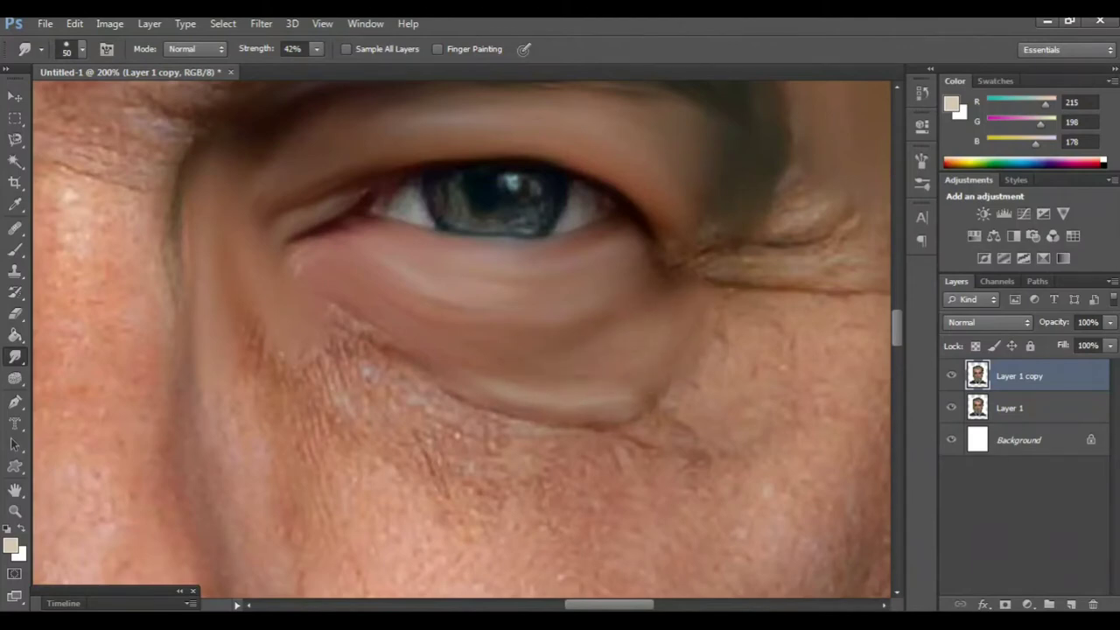
pyautogui.scroll(-3, 462, 340)
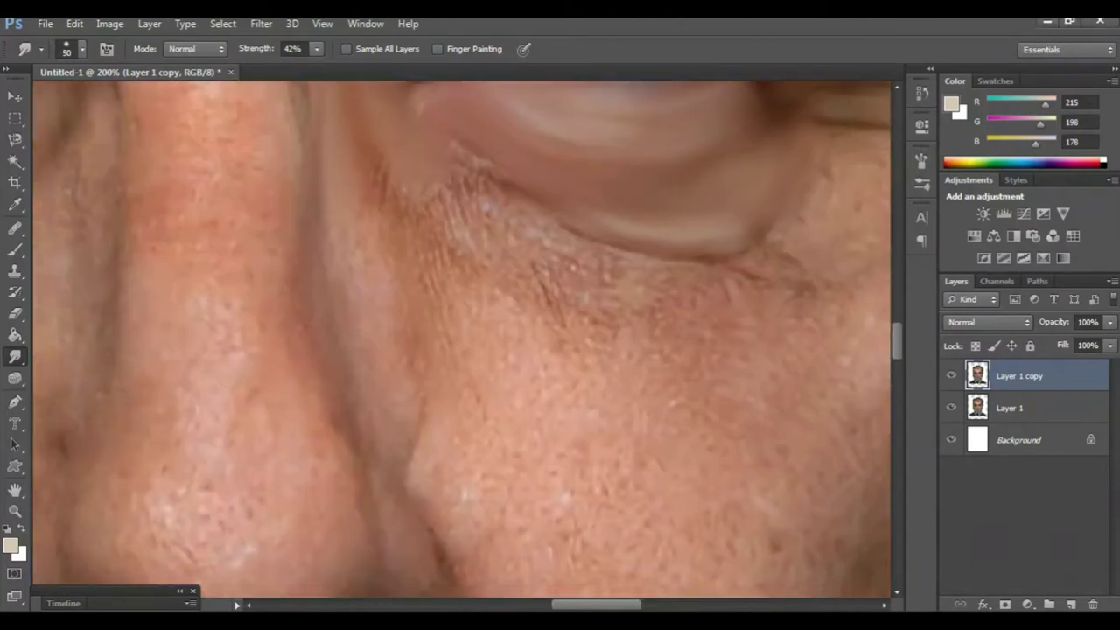
pyautogui.hotkey('ctrl', '-')
pyautogui.hotkey('ctrl', '-')
pyautogui.hotkey('ctrl', '-')
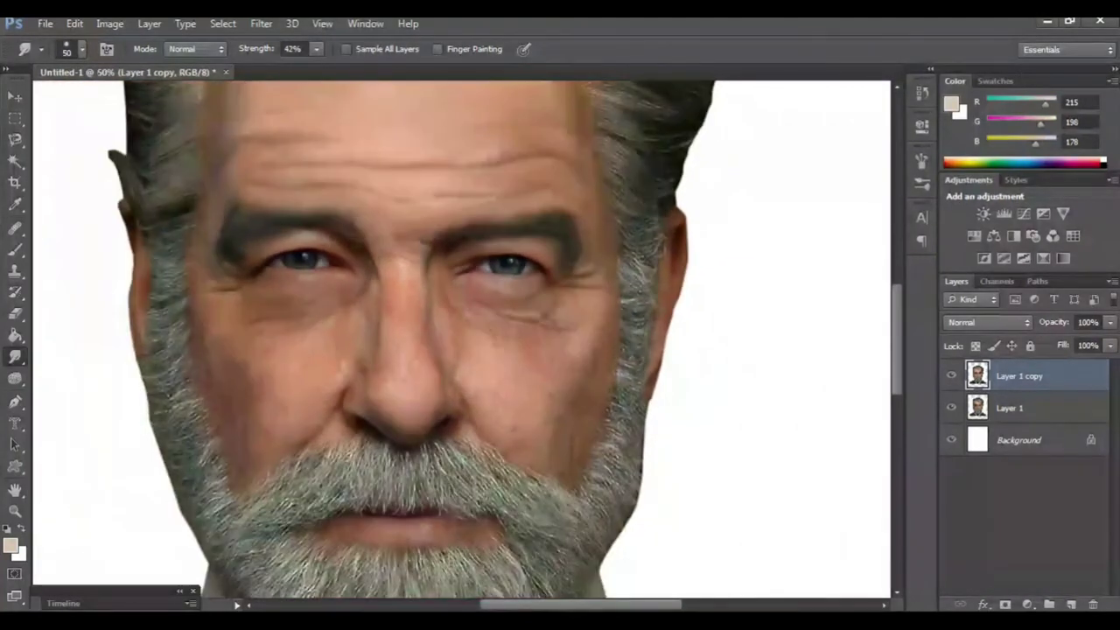
# Toggle Layer 1 copy to compare, then smudge the nose bridge's pale patch and right edge.
pyautogui.scroll(2, 461, 340)
pyautogui.scroll(1, 461, 340)
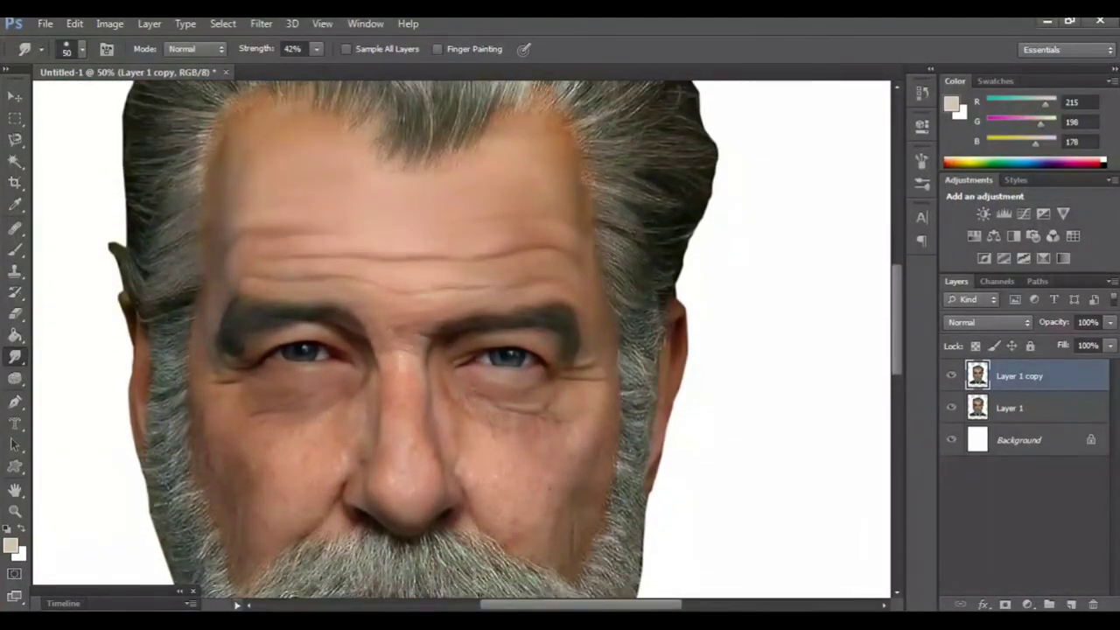
pyautogui.click(951, 375)
pyautogui.click(952, 375)
pyautogui.hotkey('ctrl', '+')
pyautogui.hotkey('ctrl', '+')
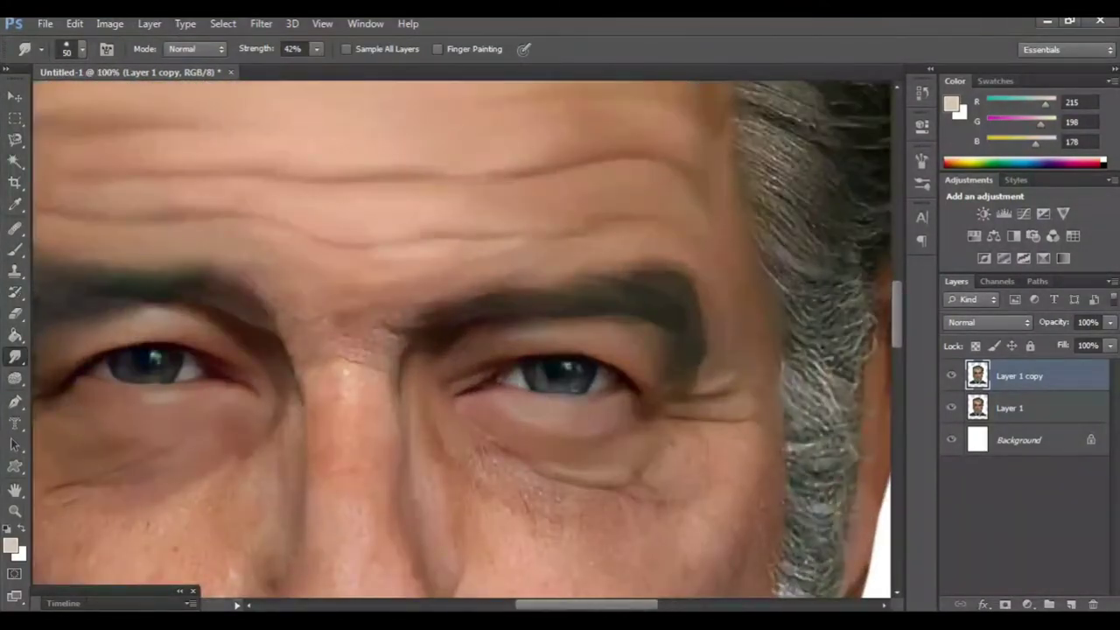
pyautogui.hotkey('ctrl', '+')
pyautogui.scroll(-2, 462, 339)
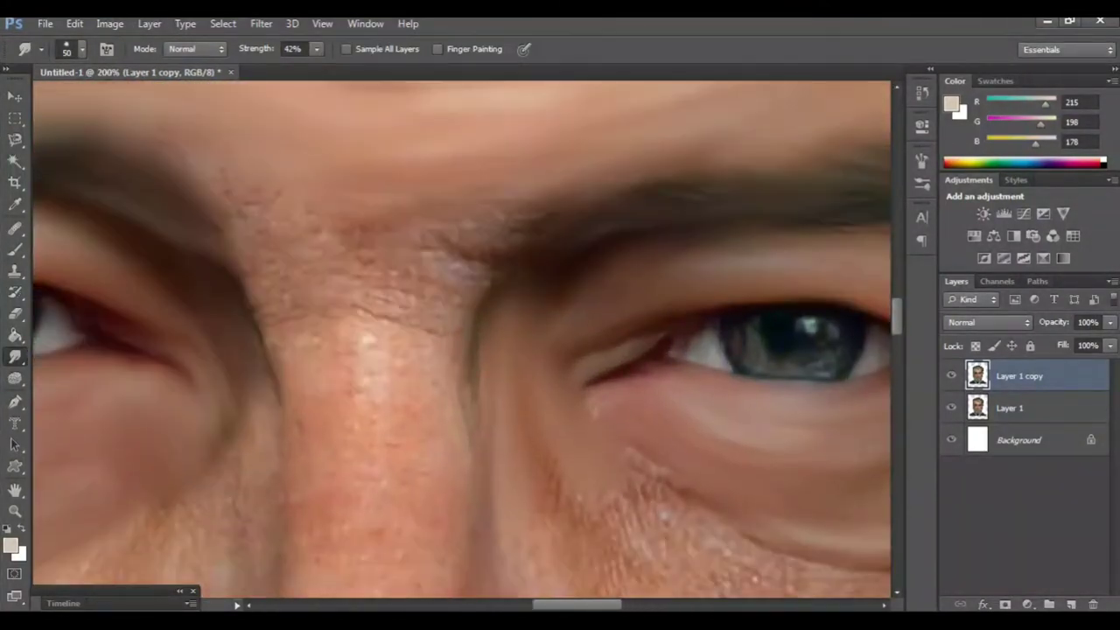
pyautogui.moveTo(455, 293)
pyautogui.mouseDown()
pyautogui.moveTo(464, 249)
pyautogui.moveTo(485, 246)
pyautogui.mouseUp()
pyautogui.moveTo(446, 341); pyautogui.dragTo(442, 302)
# Smudge the pore texture along the nose bridge and its left side.
pyautogui.moveTo(429, 350); pyautogui.dragTo(420, 293)
pyautogui.moveTo(433, 249); pyautogui.dragTo(438, 158)
pyautogui.moveTo(386, 354); pyautogui.dragTo(358, 201)
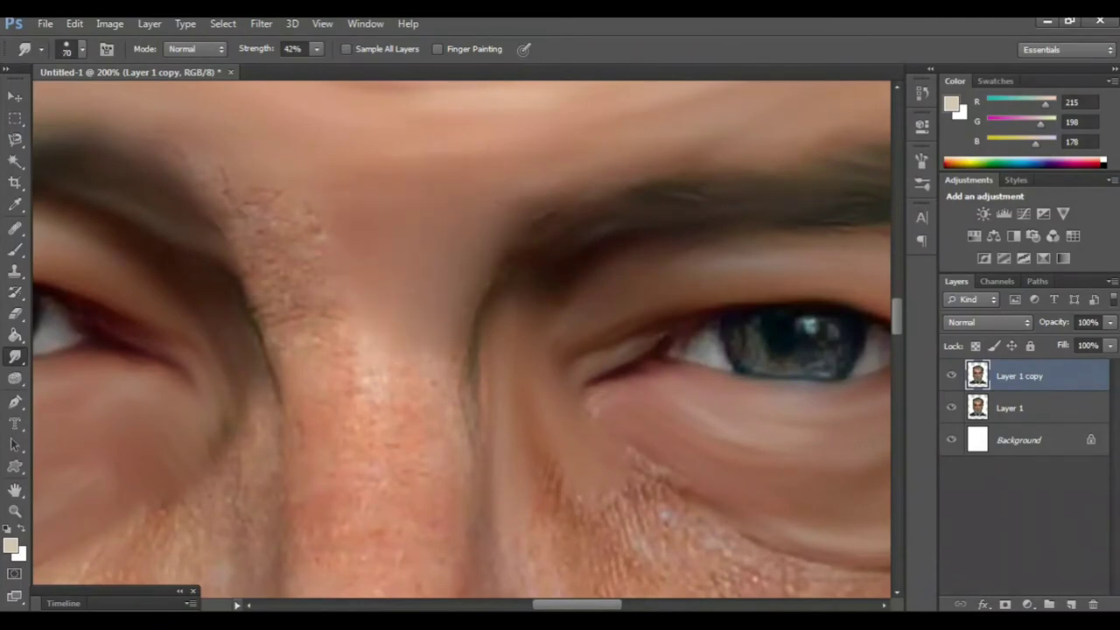
pyautogui.moveTo(307, 337); pyautogui.dragTo(241, 214)
pyautogui.moveTo(267, 341); pyautogui.dragTo(245, 276)
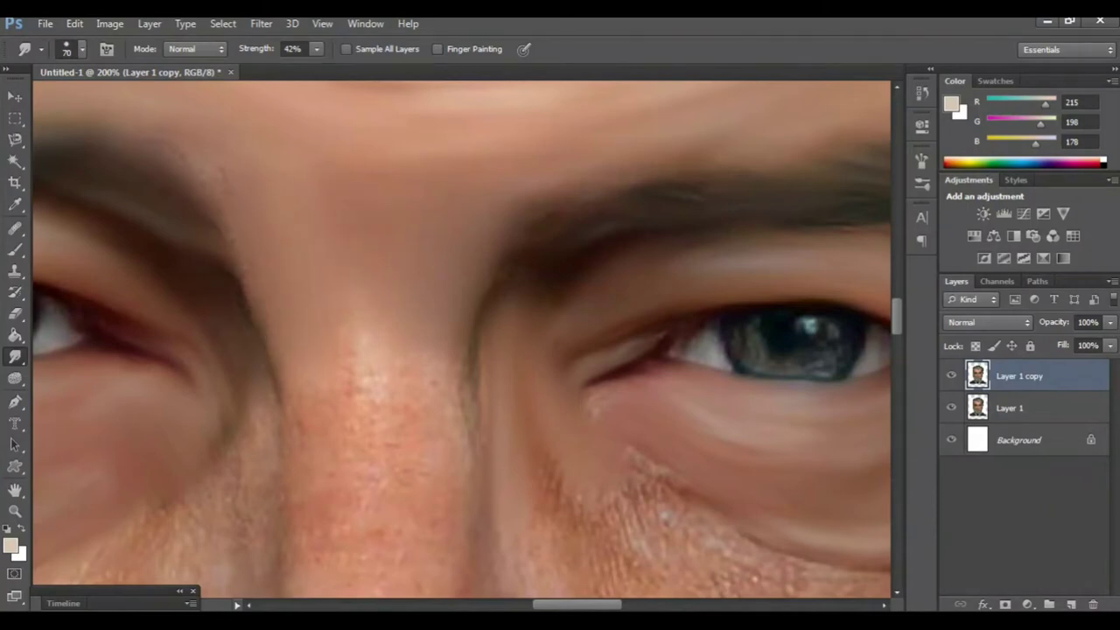
# Smudge the pores on the lower nose and the nose's left side smooth.
pyautogui.scroll(-3, 461, 339)
pyautogui.scroll(-2, 462, 338)
pyautogui.scroll(-1, 461, 339)
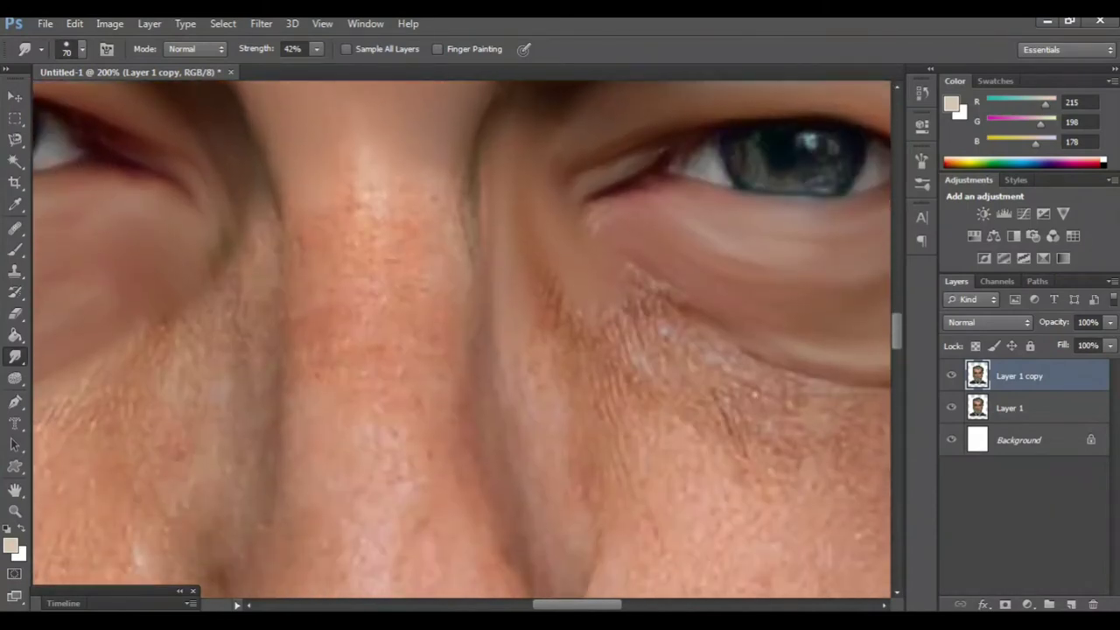
pyautogui.moveTo(464, 267); pyautogui.dragTo(460, 210)
pyautogui.moveTo(438, 390); pyautogui.dragTo(433, 376)
pyautogui.moveTo(424, 481); pyautogui.dragTo(401, 424)
pyautogui.moveTo(390, 250); pyautogui.dragTo(371, 170)
pyautogui.moveTo(413, 206)
pyautogui.mouseDown()
pyautogui.moveTo(409, 152)
pyautogui.moveTo(358, 130)
pyautogui.mouseUp()
pyautogui.moveTo(324, 390); pyautogui.dragTo(331, 309)
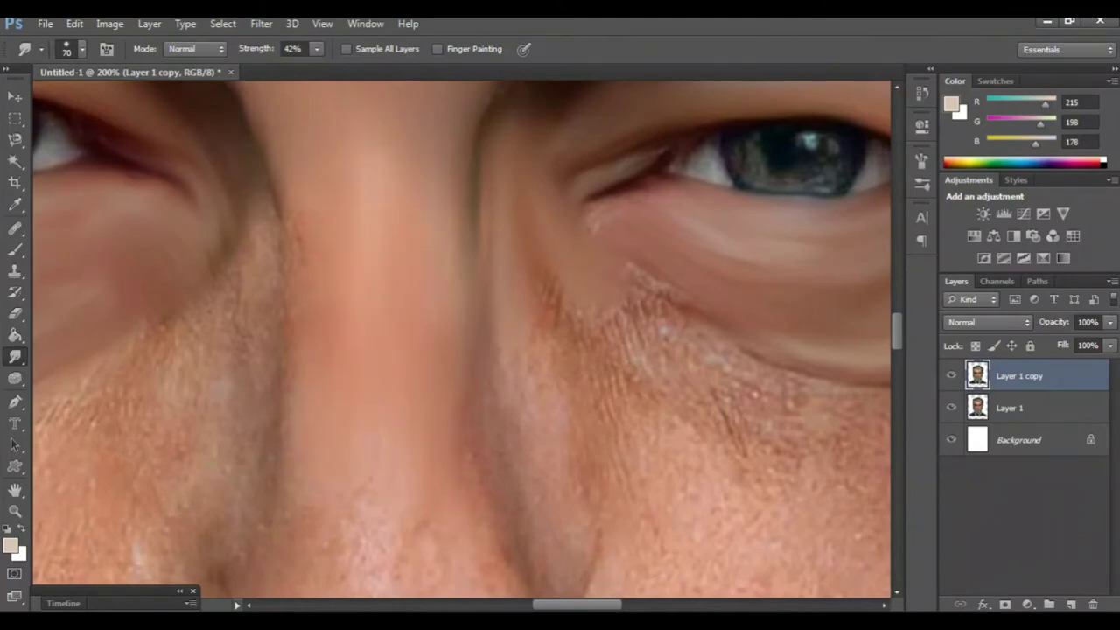
# Smudge the textured skin on the left of the nose tip, then zoom back out to 50%.
pyautogui.scroll(-5, 462, 339)
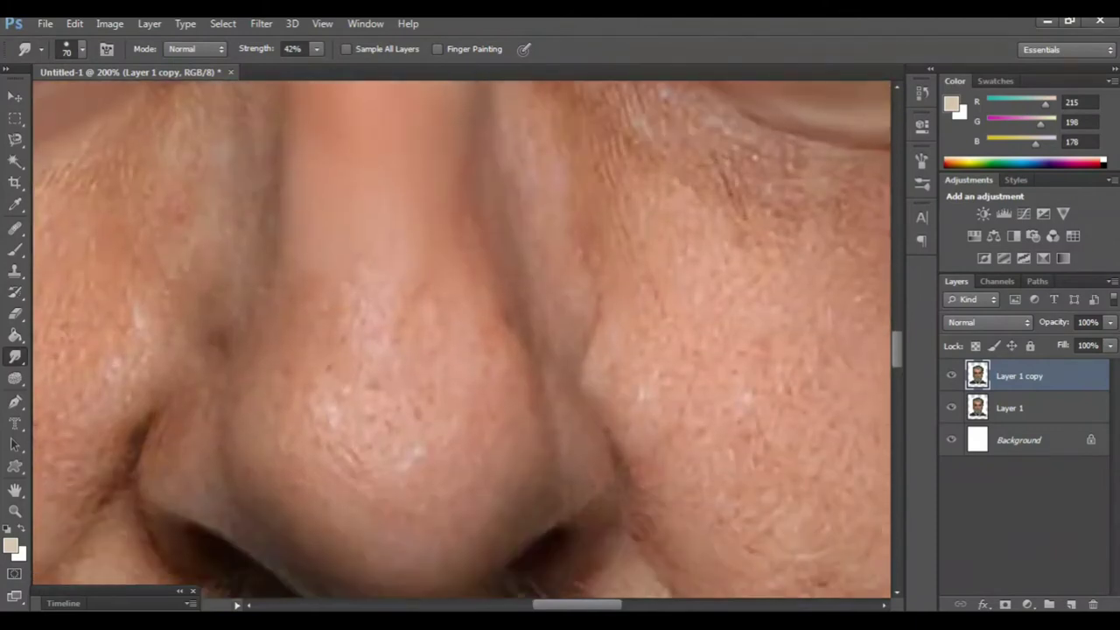
pyautogui.scroll(-1, 462, 340)
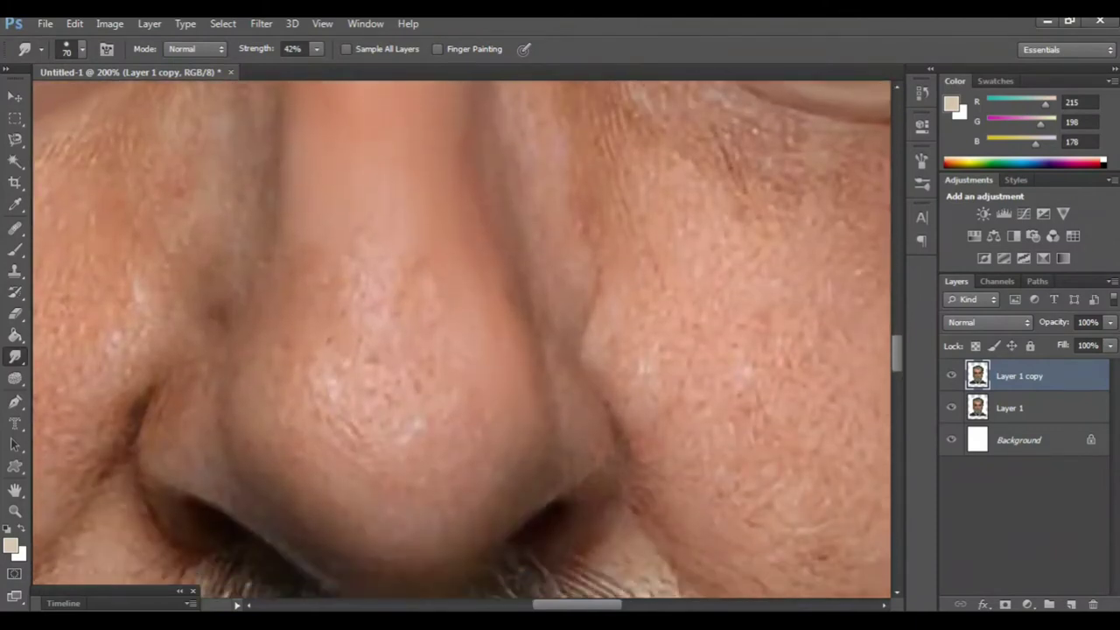
pyautogui.moveTo(350, 396)
pyautogui.mouseDown()
pyautogui.moveTo(334, 261)
pyautogui.moveTo(311, 368)
pyautogui.mouseUp()
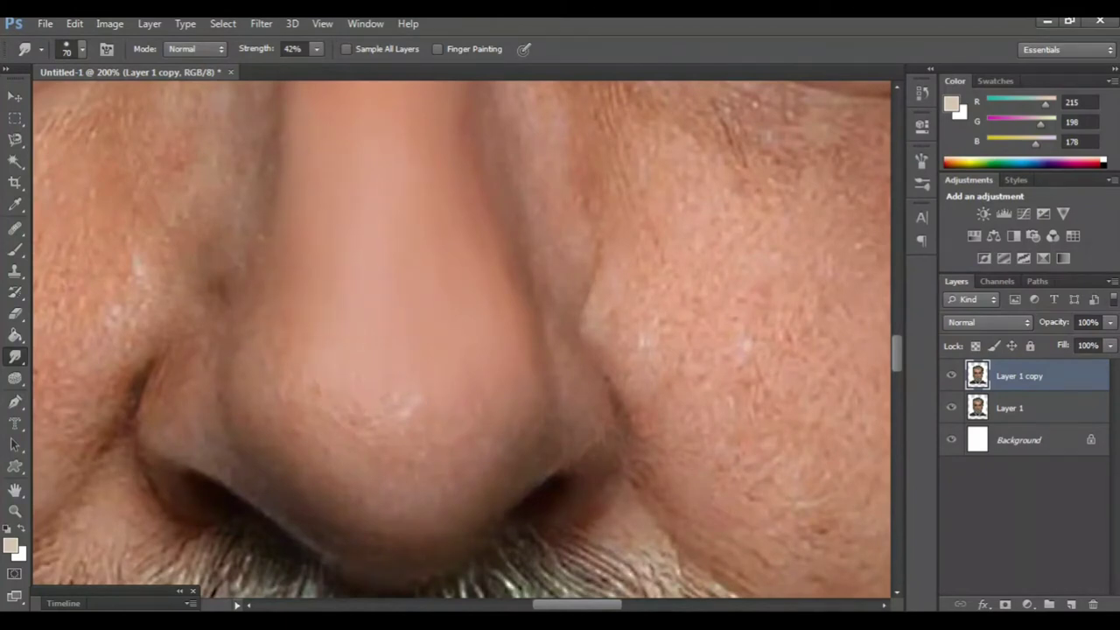
pyautogui.hscroll(-2, 462, 340)
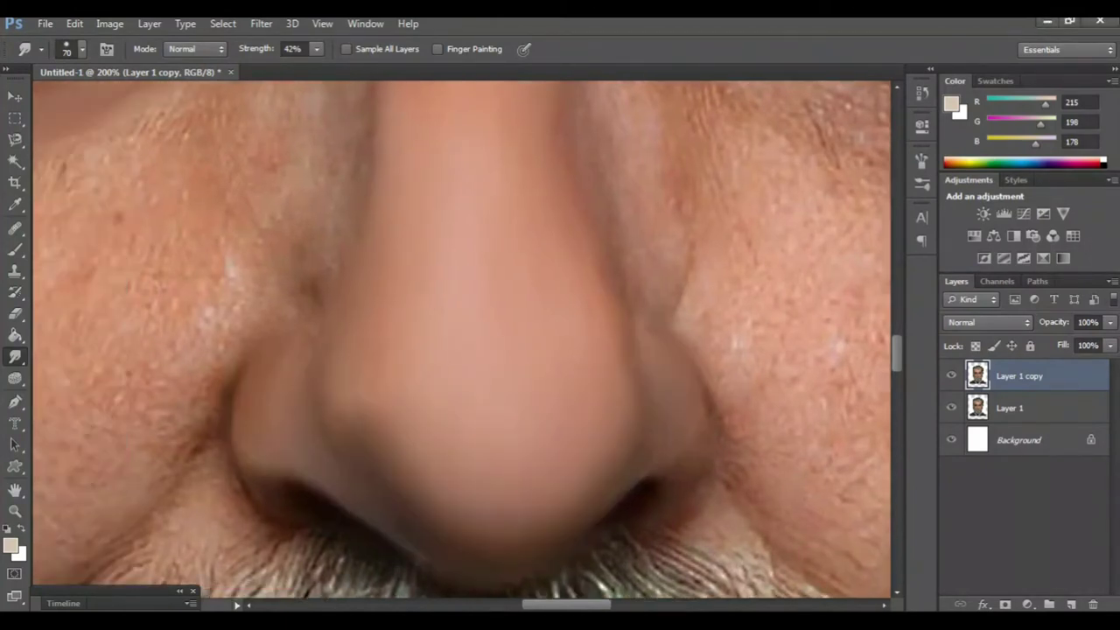
pyautogui.hotkey('ctrl', '-')
pyautogui.hotkey('ctrl', '-')
pyautogui.hotkey('ctrl', '-')
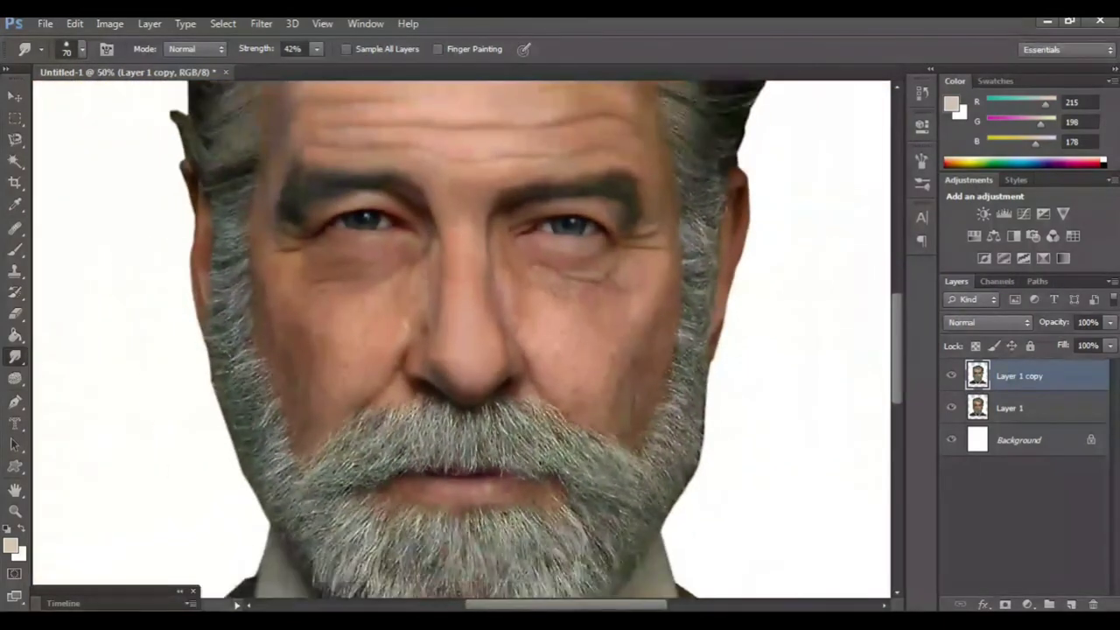
pyautogui.scroll(1, 462, 339)
pyautogui.scroll(2, 462, 340)
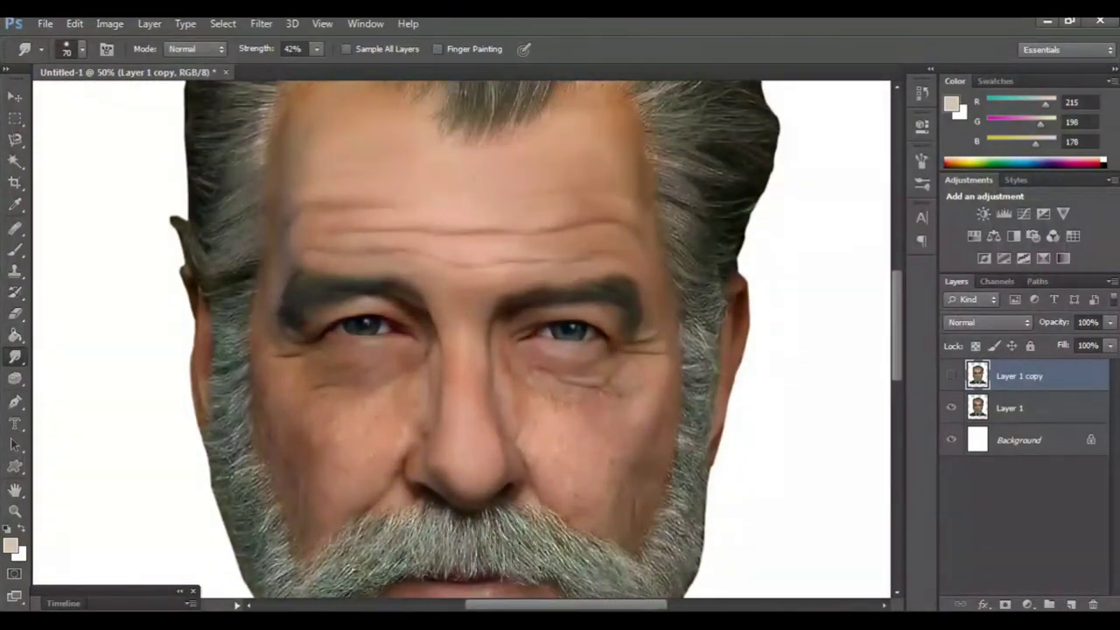
# Show Layer 1 copy, set the brush to 50 and soften the crease under the eye.
pyautogui.click(952, 375)
pyautogui.hotkey('ctrl', '+')
pyautogui.hotkey('ctrl', '+')
pyautogui.hotkey('ctrl', '+')
pyautogui.hscroll(-2, 462, 339)
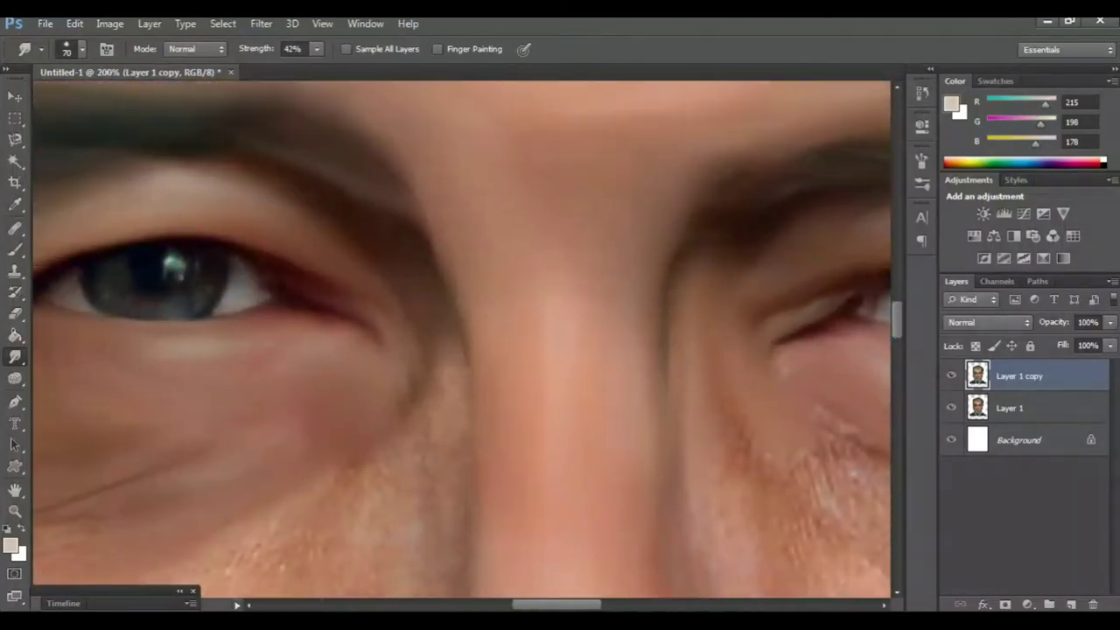
pyautogui.hscroll(-2, 462, 340)
pyautogui.scroll(-4, 462, 339)
pyautogui.hscroll(-2, 462, 339)
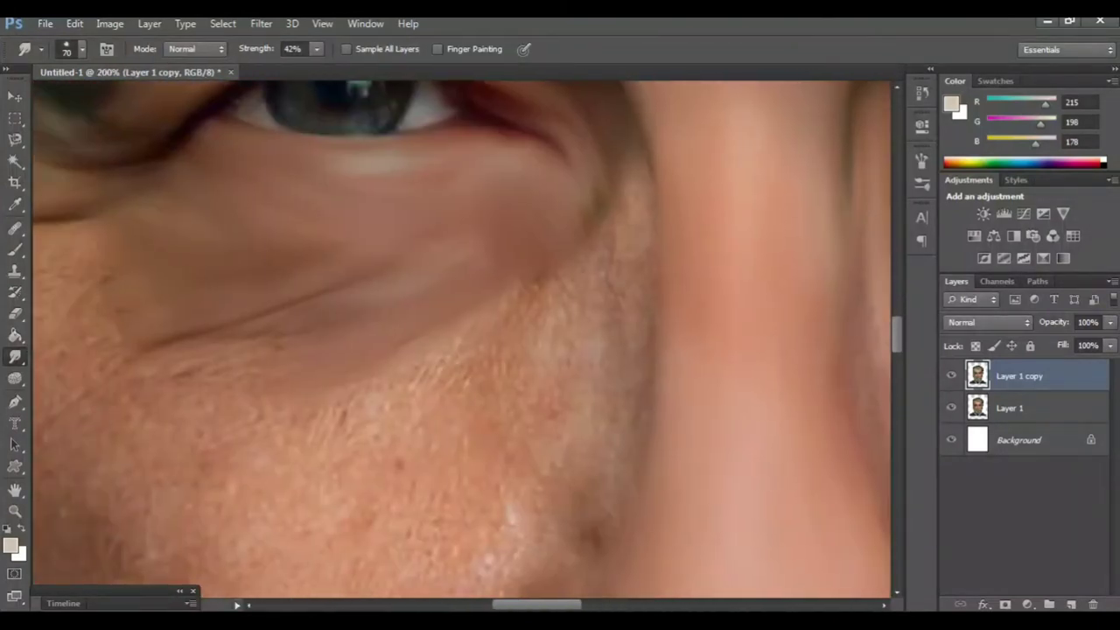
pyautogui.scroll(2, 462, 339)
pyautogui.press('[')
pyautogui.moveTo(636, 230); pyautogui.dragTo(620, 286)
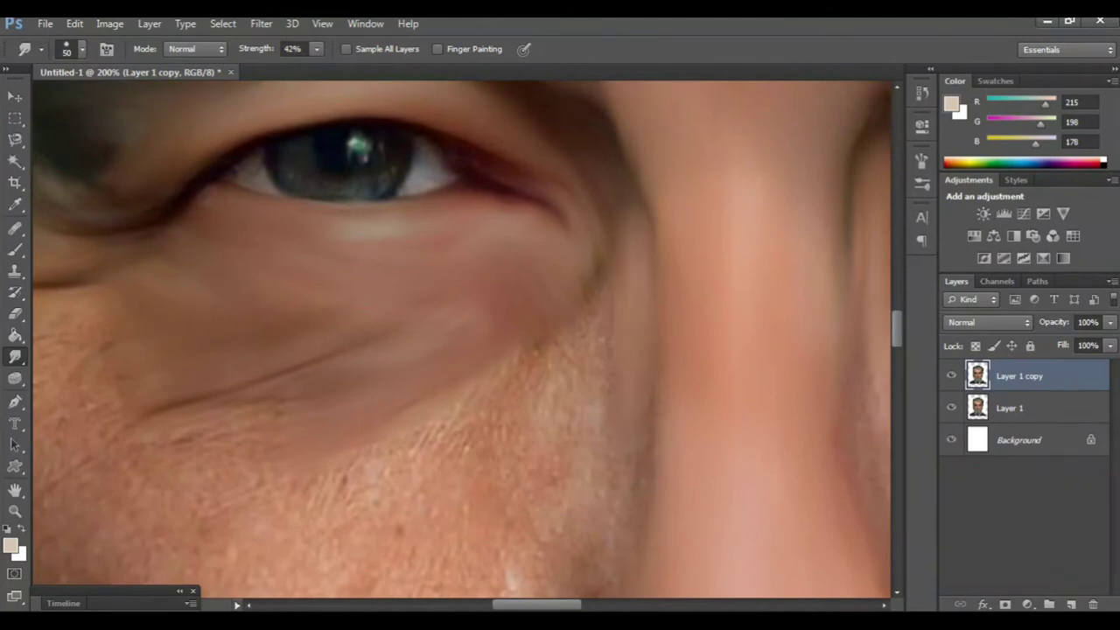
# Smooth the speckled skin along the crease between cheek and nose.
pyautogui.scroll(-3, 462, 340)
pyautogui.scroll(-2, 462, 340)
pyautogui.hscroll(-2, 463, 340)
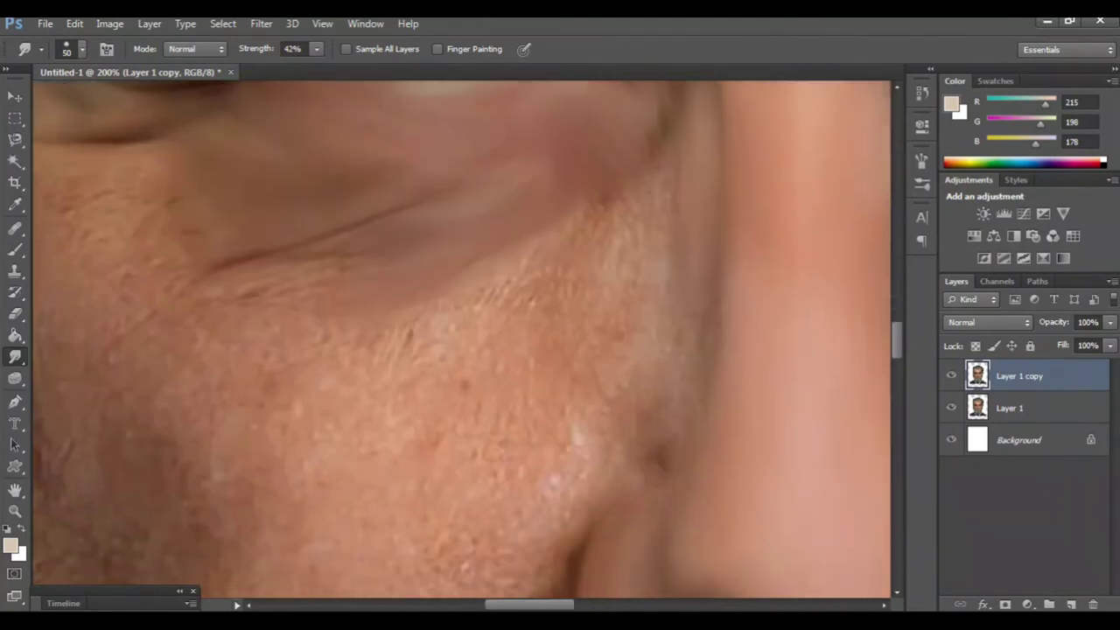
pyautogui.moveTo(660, 403); pyautogui.dragTo(650, 427)
pyautogui.moveTo(658, 156); pyautogui.dragTo(630, 213)
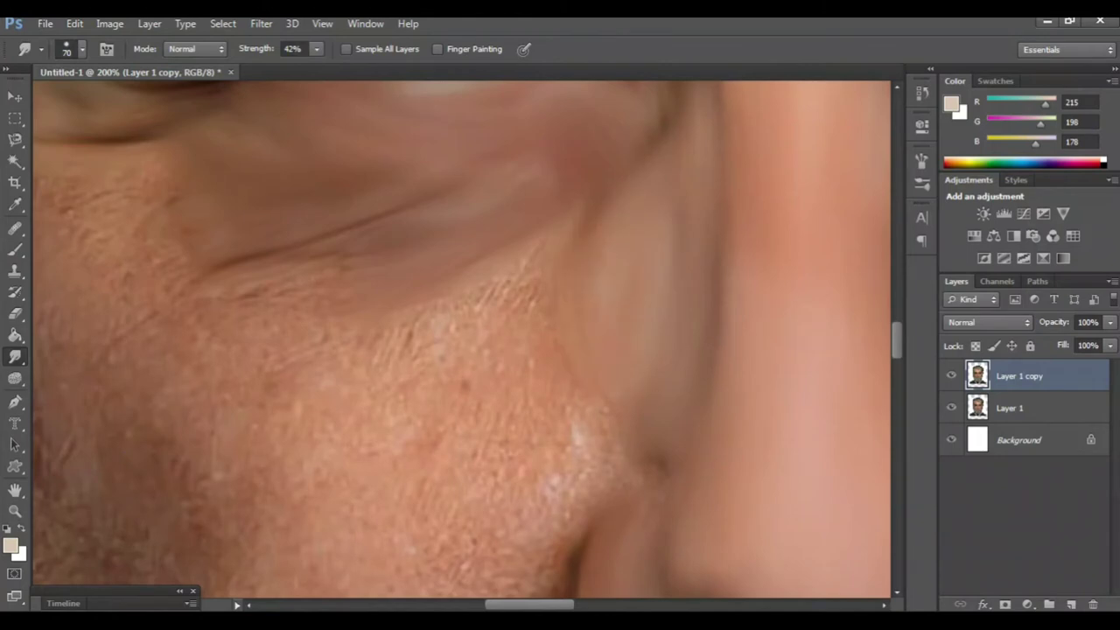
pyautogui.scroll(-3, 462, 339)
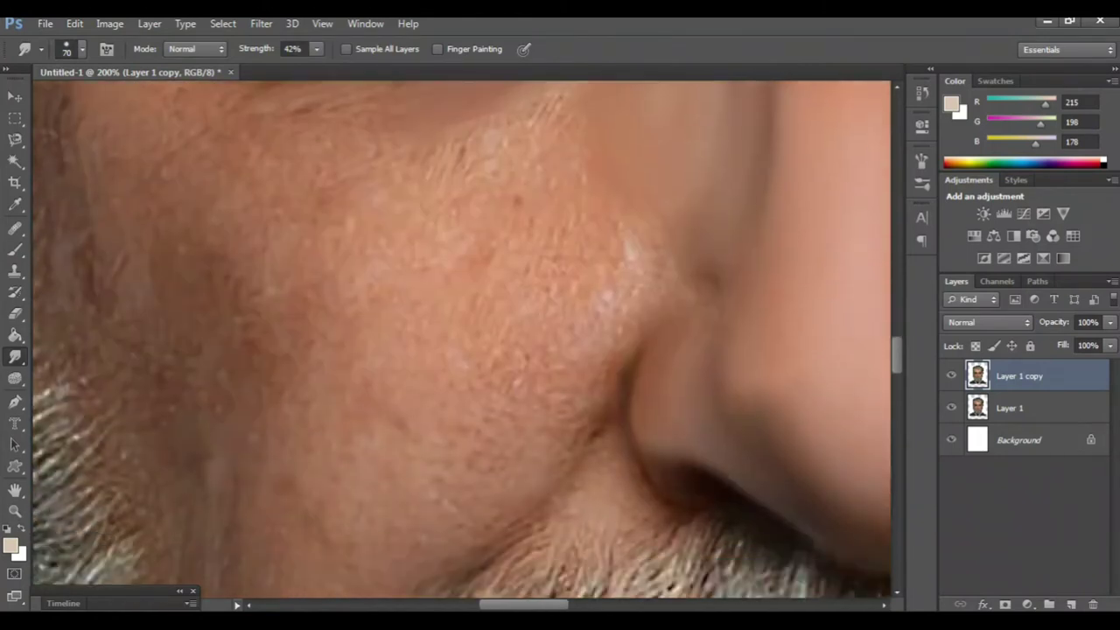
pyautogui.moveTo(687, 276); pyautogui.dragTo(508, 503)
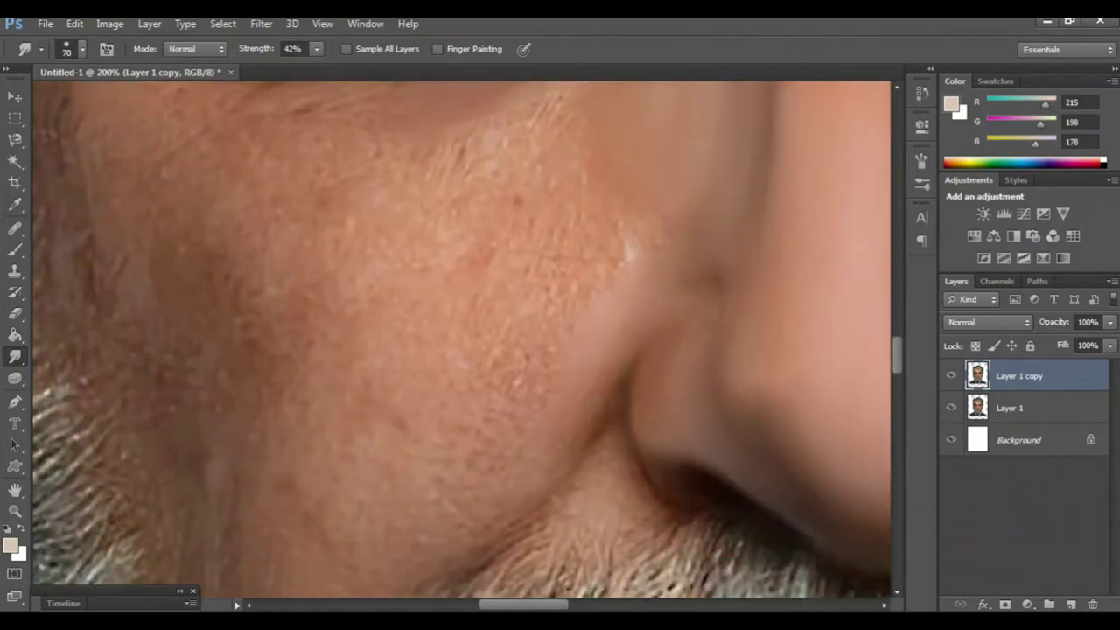
# Smudge away the diagonal speckled band across the cheek.
pyautogui.scroll(2, 462, 339)
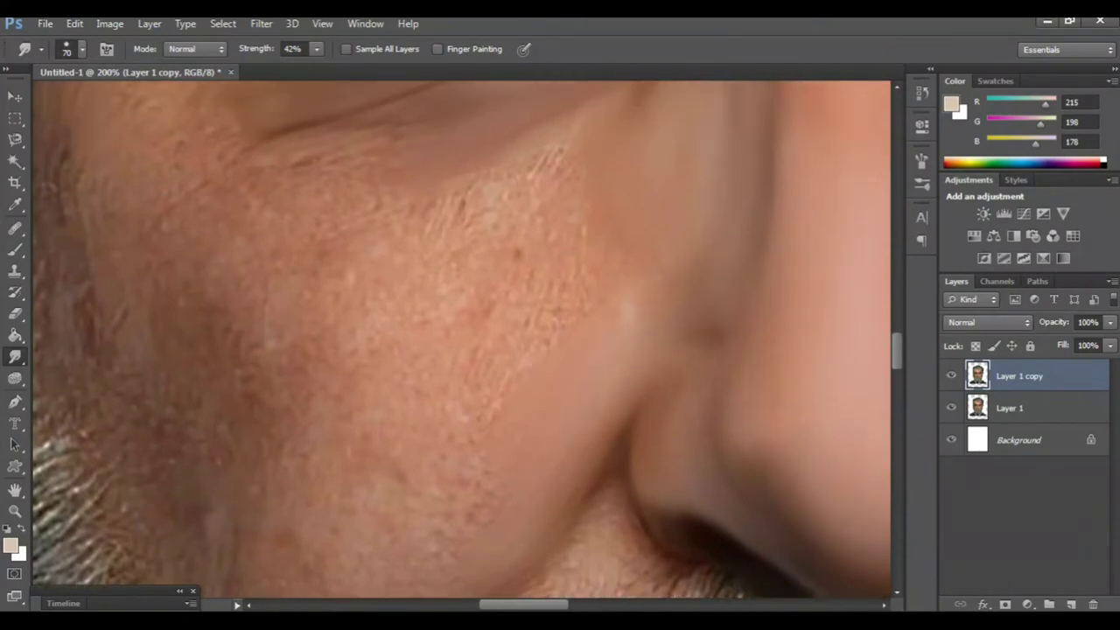
pyautogui.moveTo(582, 229); pyautogui.dragTo(463, 418)
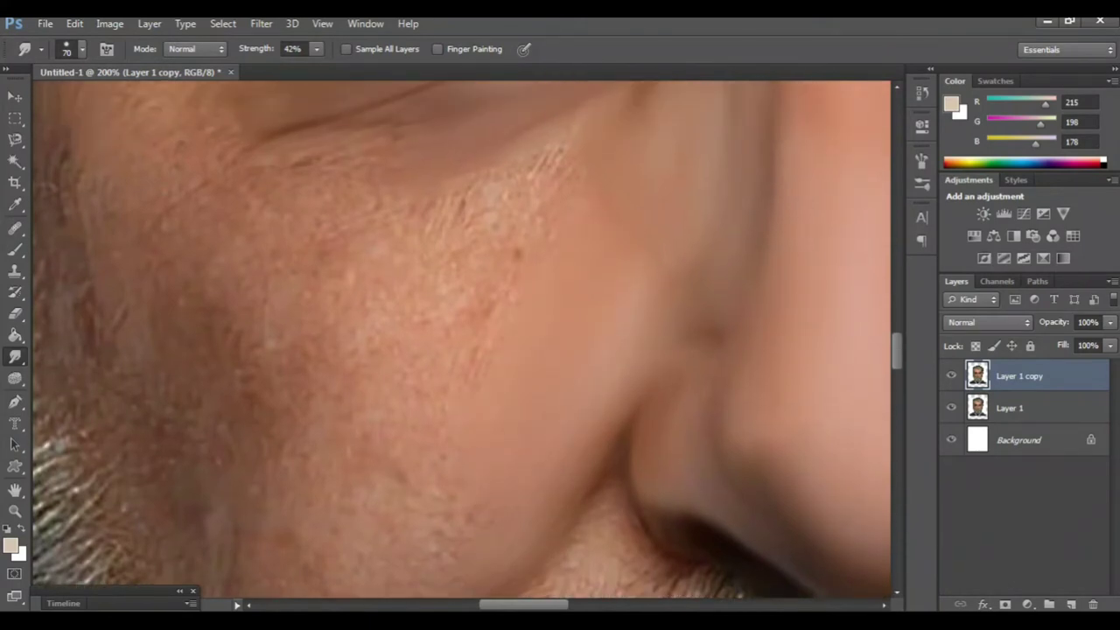
pyautogui.moveTo(547, 162); pyautogui.dragTo(447, 288)
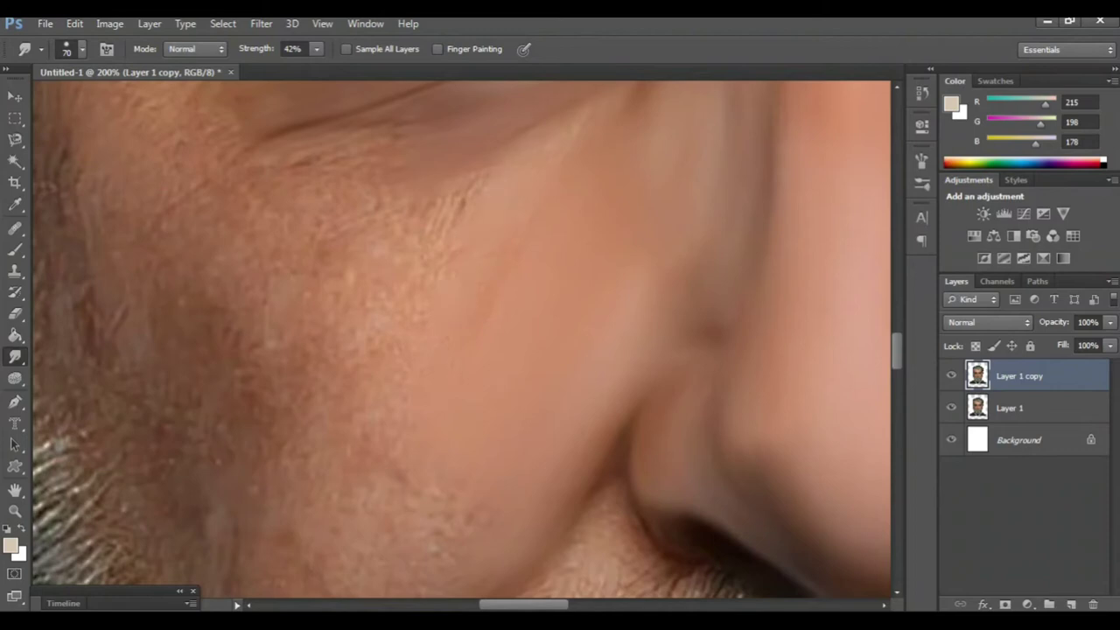
pyautogui.moveTo(560, 114); pyautogui.dragTo(398, 223)
# At 100% zoom with a 90 brush, soften the lower-lid wrinkle and skin beside the nose.
pyautogui.hotkey('ctrl', '-')
pyautogui.hotkey('ctrl', '-')
pyautogui.hotkey('ctrl', '-')
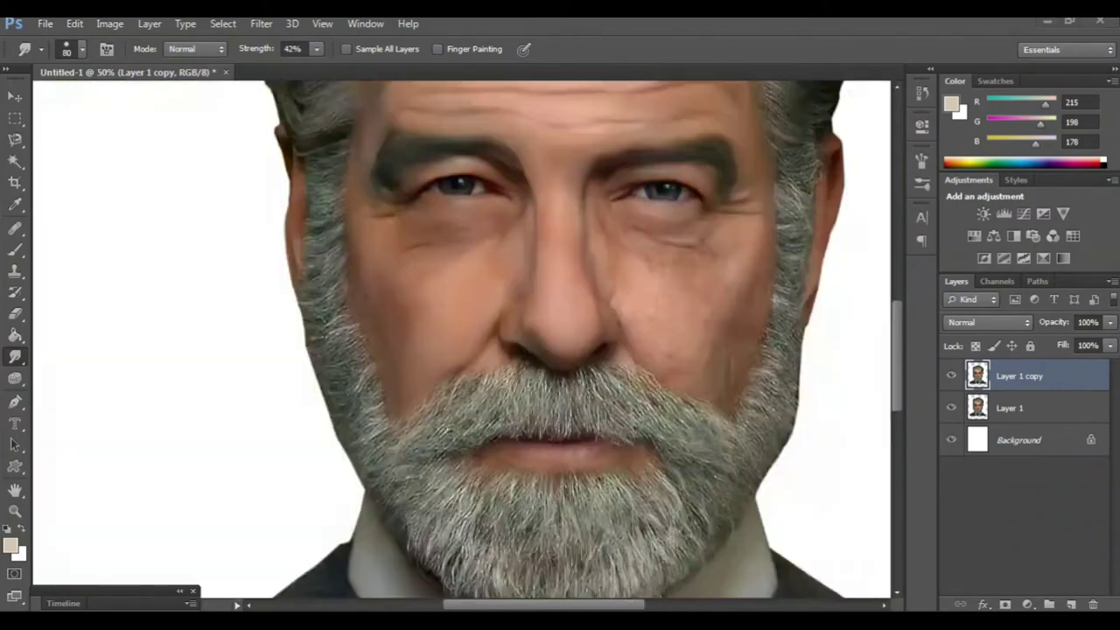
pyautogui.hscroll(3, 461, 340)
pyautogui.hscroll(2, 462, 339)
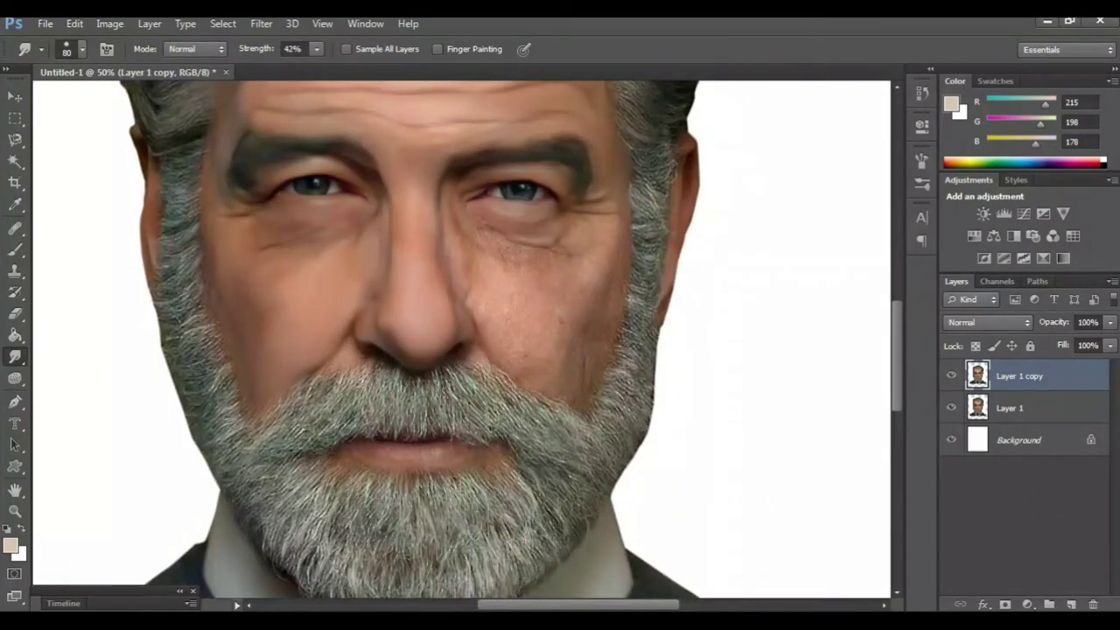
pyautogui.hotkey('ctrl', '+')
pyautogui.hotkey('ctrl', '+')
pyautogui.hscroll(2, 461, 340)
pyautogui.scroll(2, 462, 340)
pyautogui.press(']')
pyautogui.scroll(-1, 461, 340)
pyautogui.scroll(1, 461, 339)
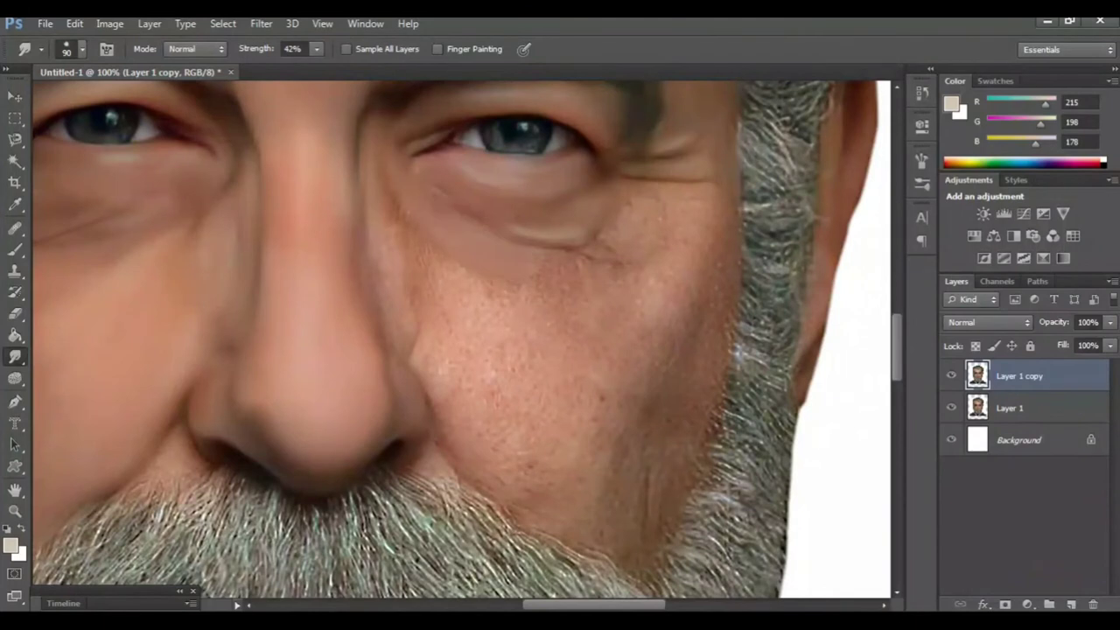
pyautogui.moveTo(576, 247); pyautogui.dragTo(542, 253)
pyautogui.moveTo(434, 248); pyautogui.dragTo(397, 259)
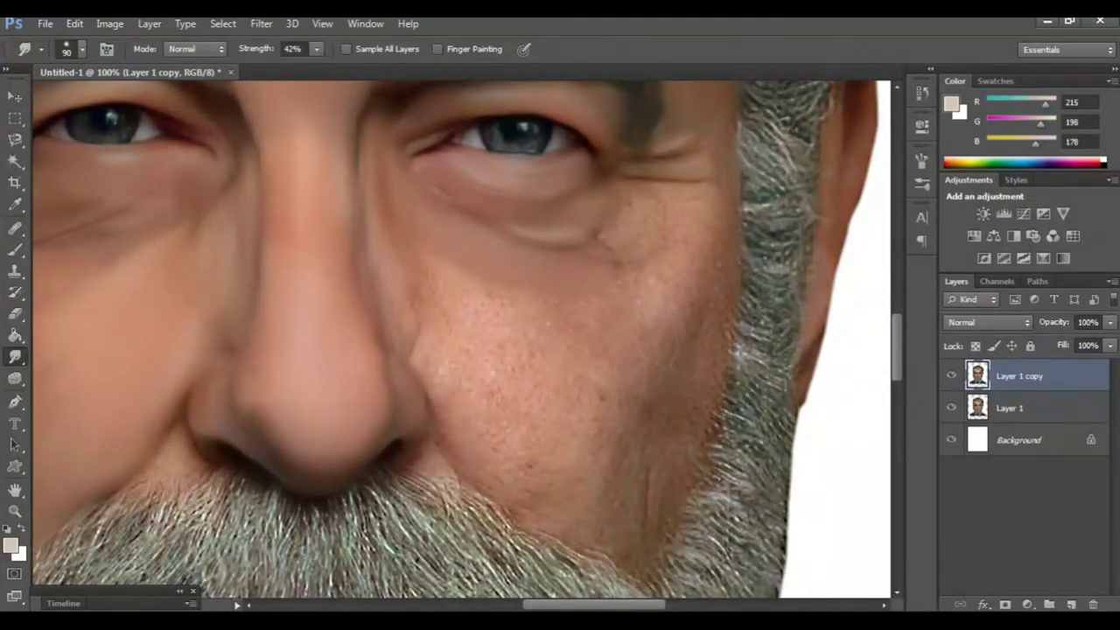
# Smooth the pores on the cheek below the right eye down to the beard.
pyautogui.moveTo(442, 287)
pyautogui.mouseDown()
pyautogui.moveTo(536, 320)
pyautogui.moveTo(457, 327)
pyautogui.mouseUp()
pyautogui.moveTo(534, 339); pyautogui.dragTo(543, 355)
pyautogui.moveTo(420, 375); pyautogui.dragTo(450, 401)
pyautogui.moveTo(525, 469); pyautogui.dragTo(541, 496)
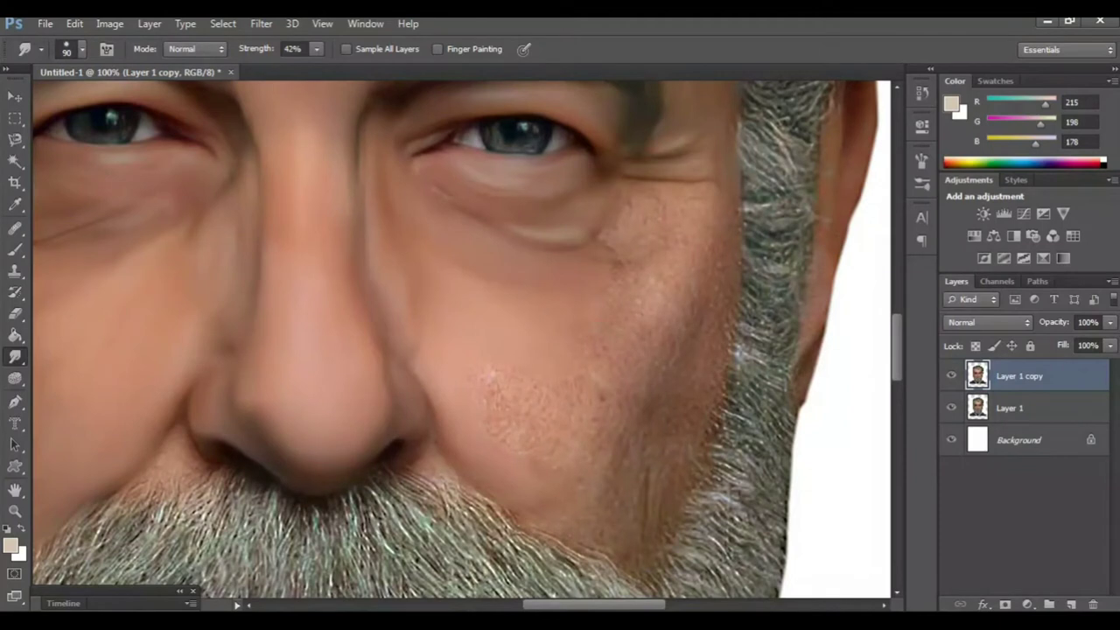
pyautogui.moveTo(653, 298); pyautogui.dragTo(655, 324)
pyautogui.moveTo(612, 222)
pyautogui.mouseDown()
pyautogui.moveTo(597, 238)
pyautogui.moveTo(653, 280)
pyautogui.moveTo(626, 280)
pyautogui.mouseUp()
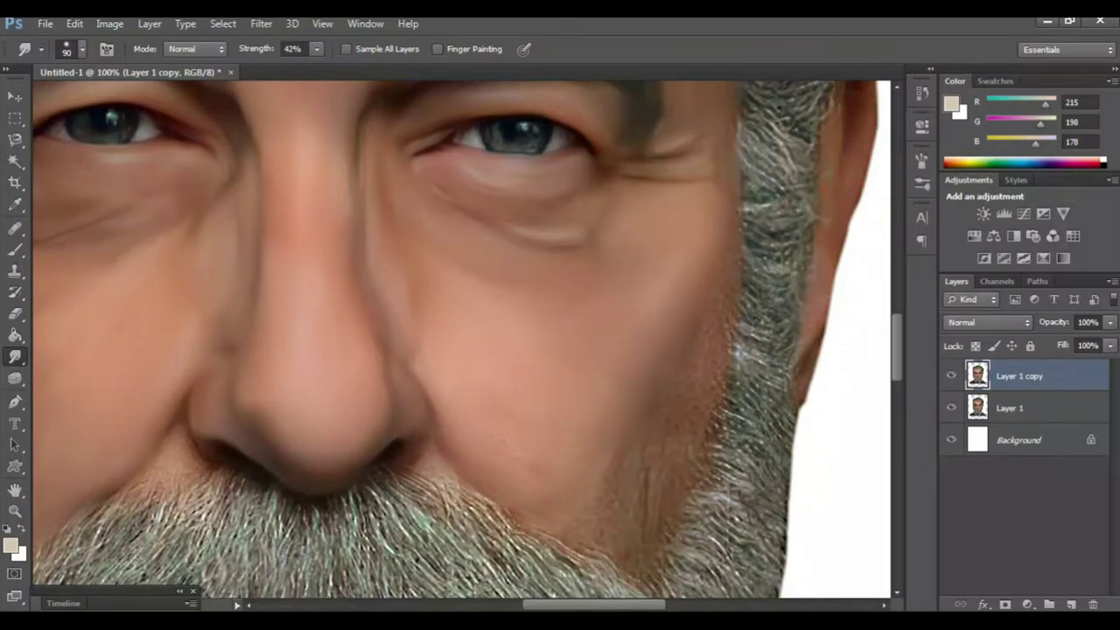
# Blend the cheek into the beard along the jawline, then zoom out to 33.3%.
pyautogui.scroll(-2, 461, 340)
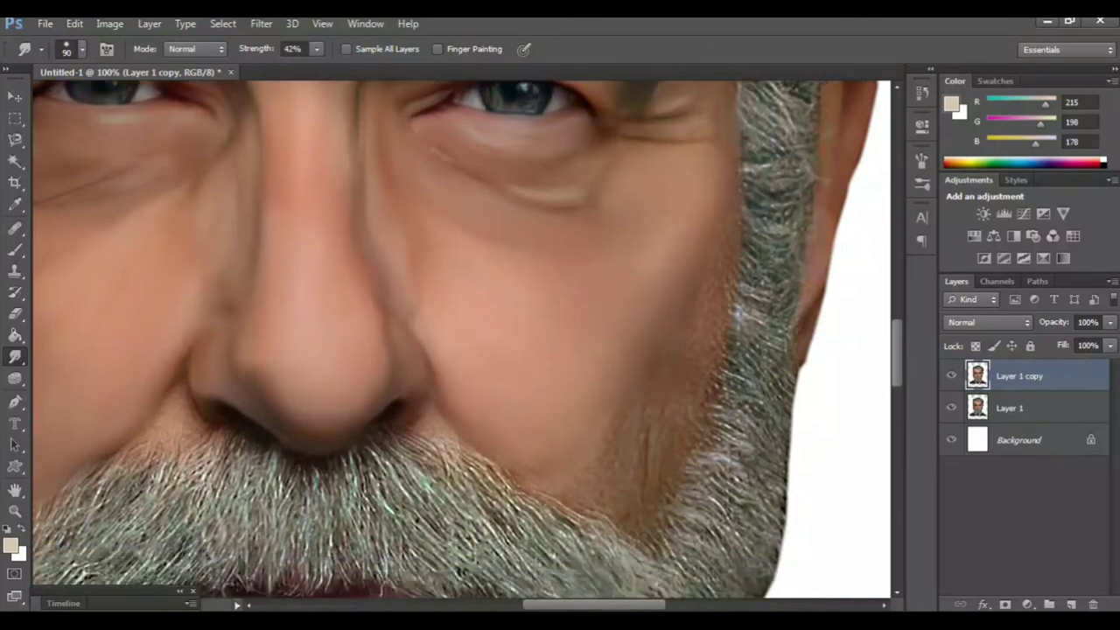
pyautogui.moveTo(733, 289)
pyautogui.mouseDown()
pyautogui.moveTo(720, 376)
pyautogui.moveTo(613, 516)
pyautogui.moveTo(578, 521)
pyautogui.mouseUp()
pyautogui.moveTo(611, 405); pyautogui.dragTo(618, 440)
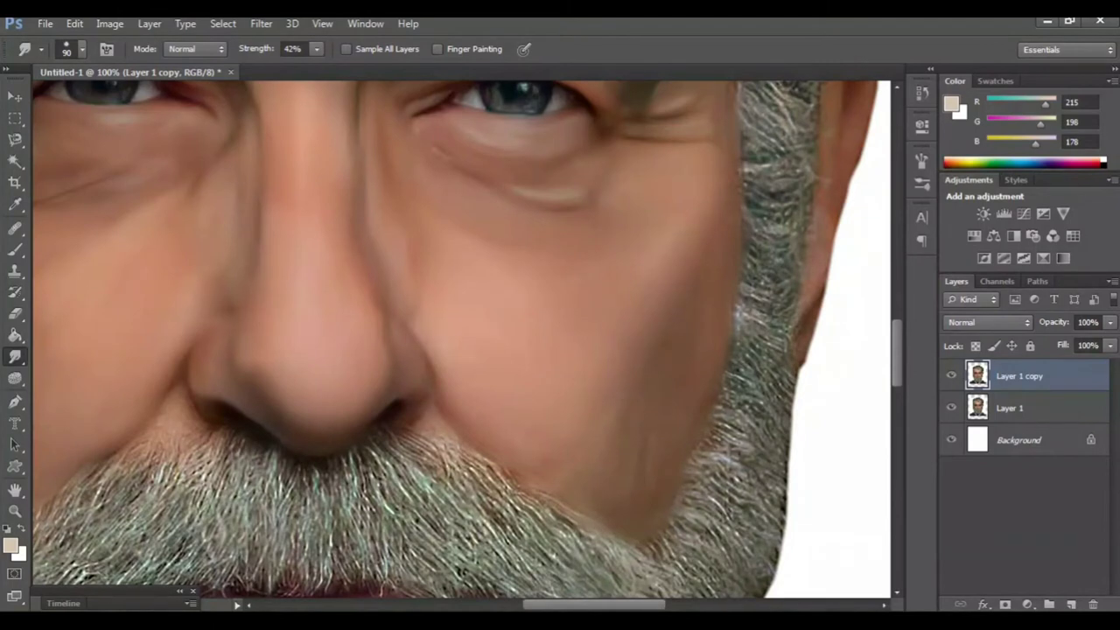
pyautogui.moveTo(588, 511); pyautogui.dragTo(600, 520)
pyautogui.hscroll(-2, 462, 341)
pyautogui.hscroll(-3, 462, 341)
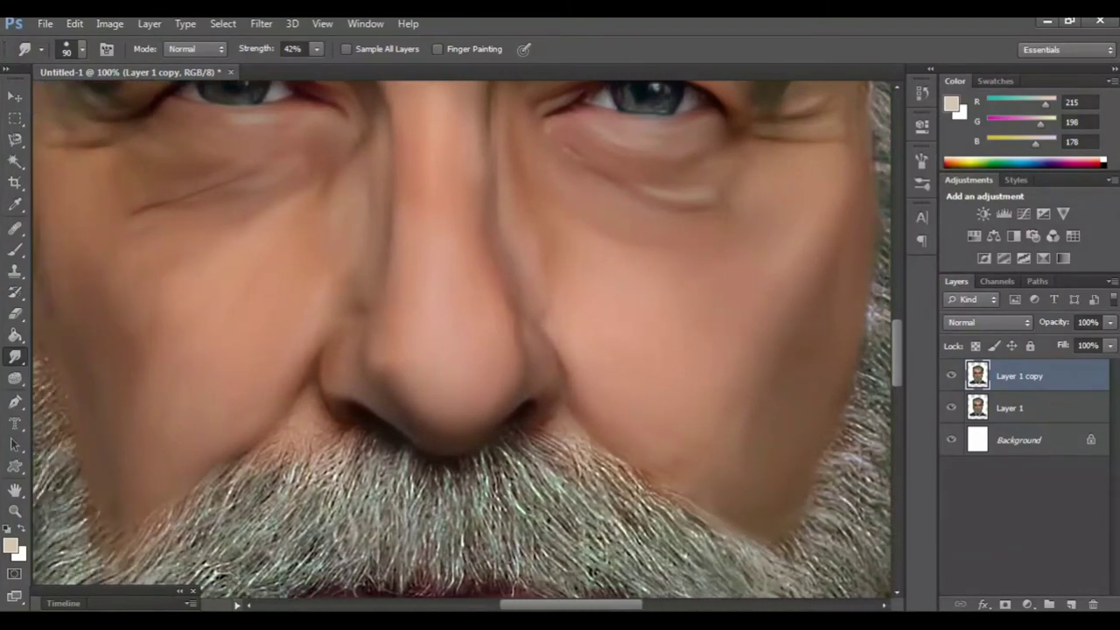
pyautogui.hotkey('ctrl', '-')
pyautogui.hotkey('ctrl', '-')
pyautogui.hotkey('ctrl', '-')
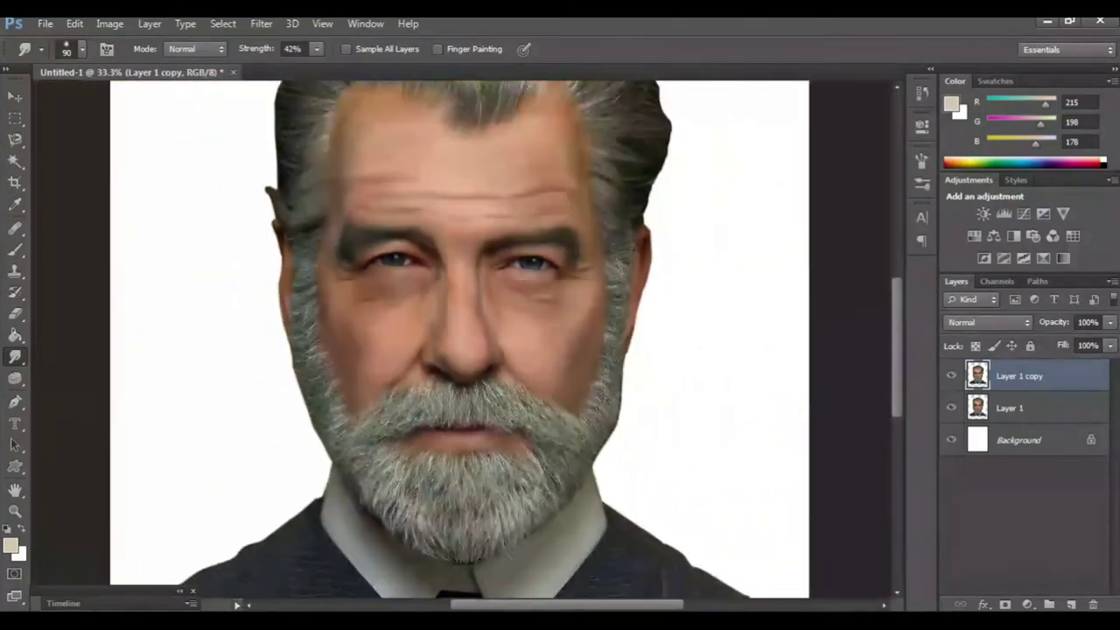
# Duplicate the smudged layer as Layer 1 copy 2, zoom to 100% on the hair, brush size 125.
pyautogui.scroll(3, 459, 341)
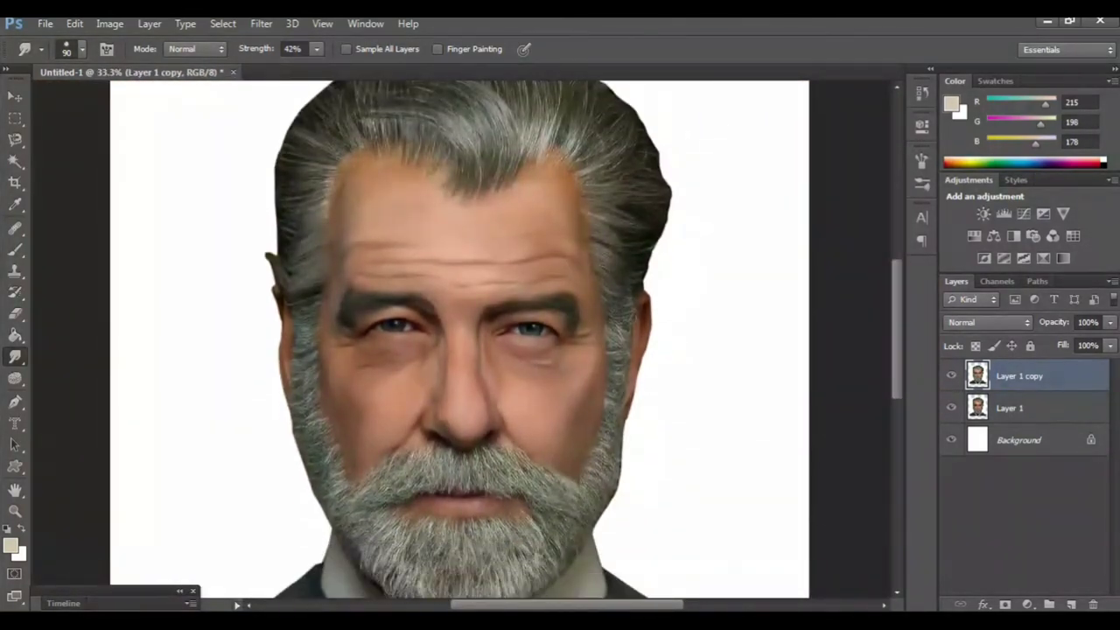
pyautogui.click(952, 375)
pyautogui.hotkey('ctrl', 'j')
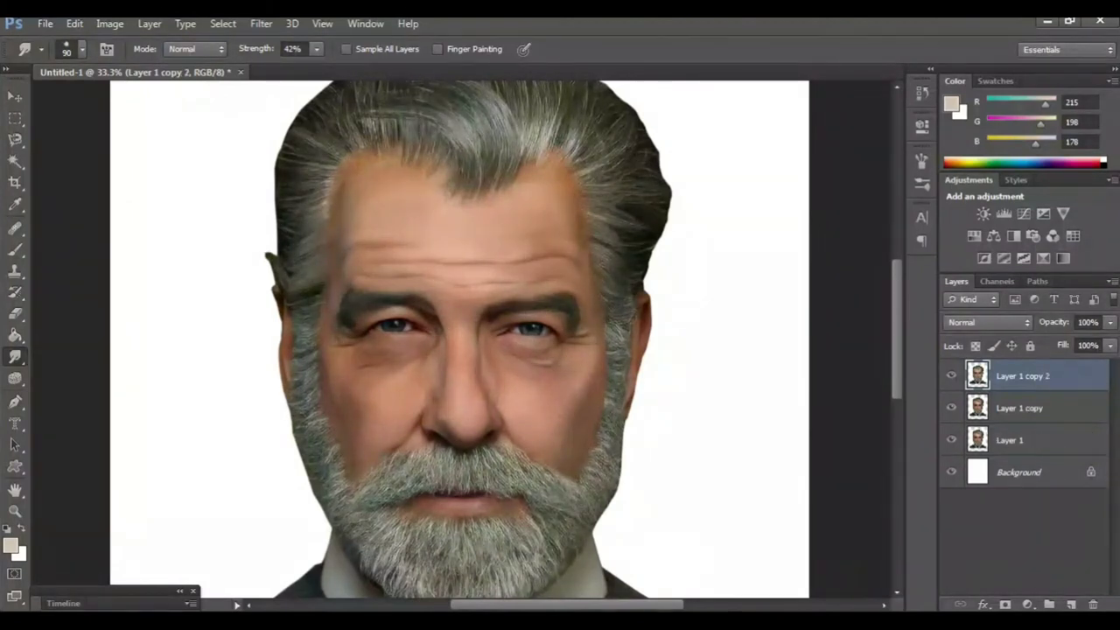
pyautogui.scroll(3, 459, 341)
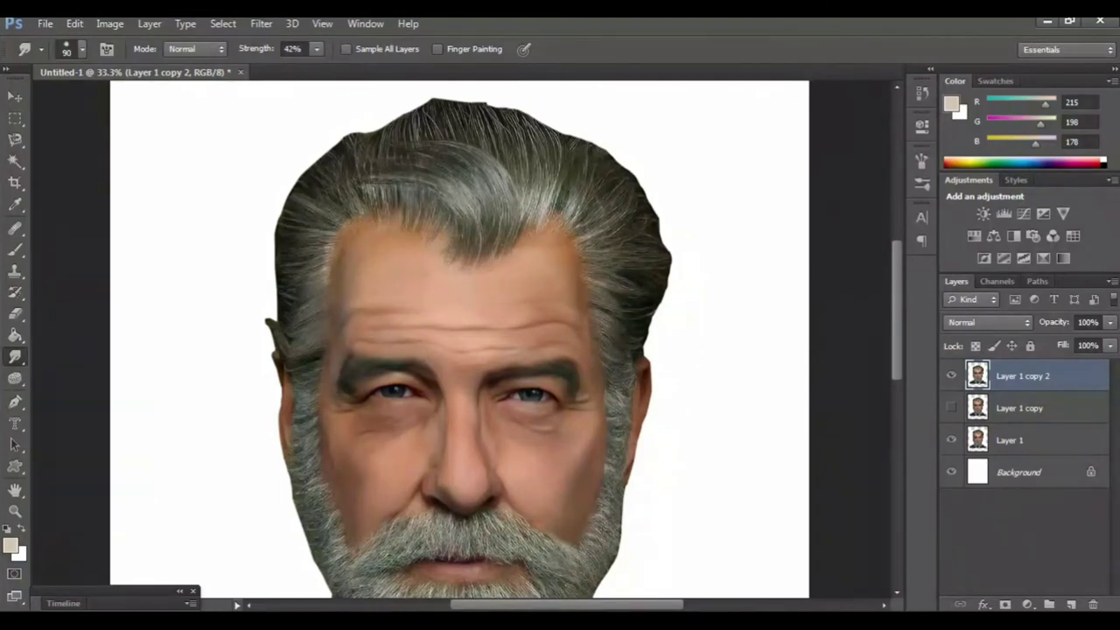
pyautogui.hotkey('ctrl', '+')
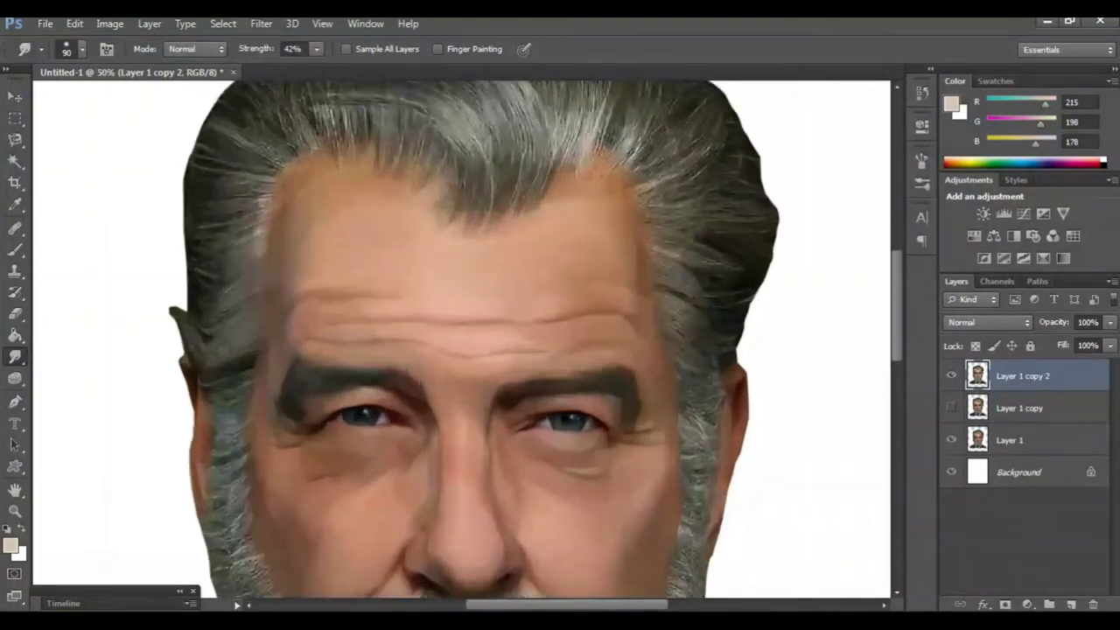
pyautogui.hotkey('ctrl', '+')
pyautogui.scroll(8, 462, 340)
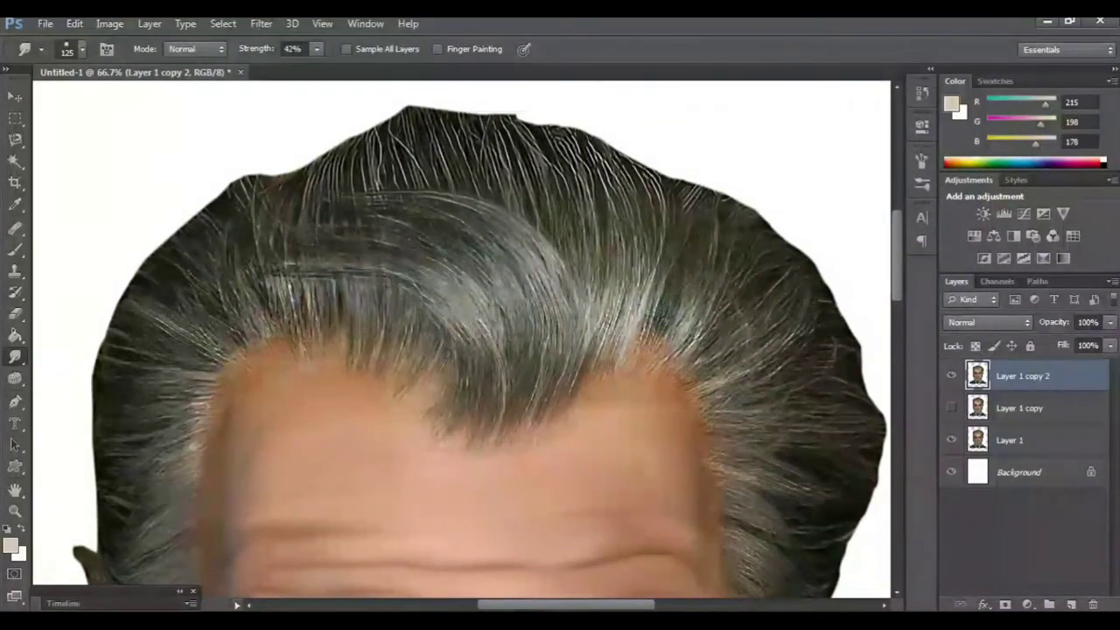
pyautogui.hotkey('ctrl', '+')
pyautogui.press(']')
pyautogui.scroll(3, 462, 340)
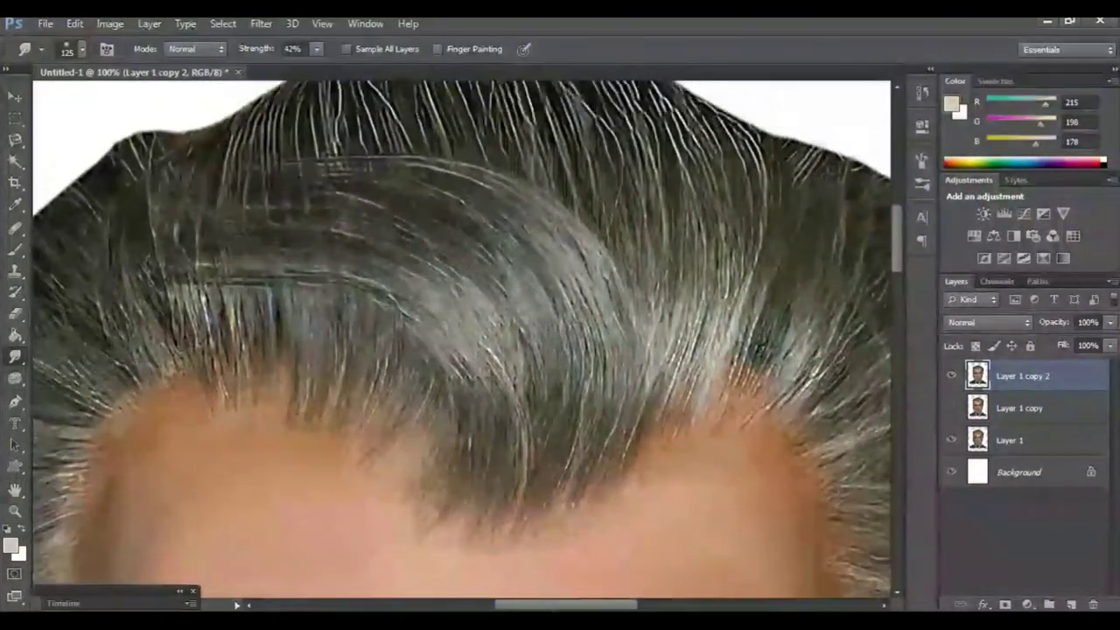
pyautogui.scroll(-1, 462, 340)
# Smear vertical grey streaks through the top hair, covering the dark strands.
pyautogui.moveTo(516, 236)
pyautogui.mouseDown()
pyautogui.moveTo(547, 438)
pyautogui.moveTo(538, 520)
pyautogui.mouseUp()
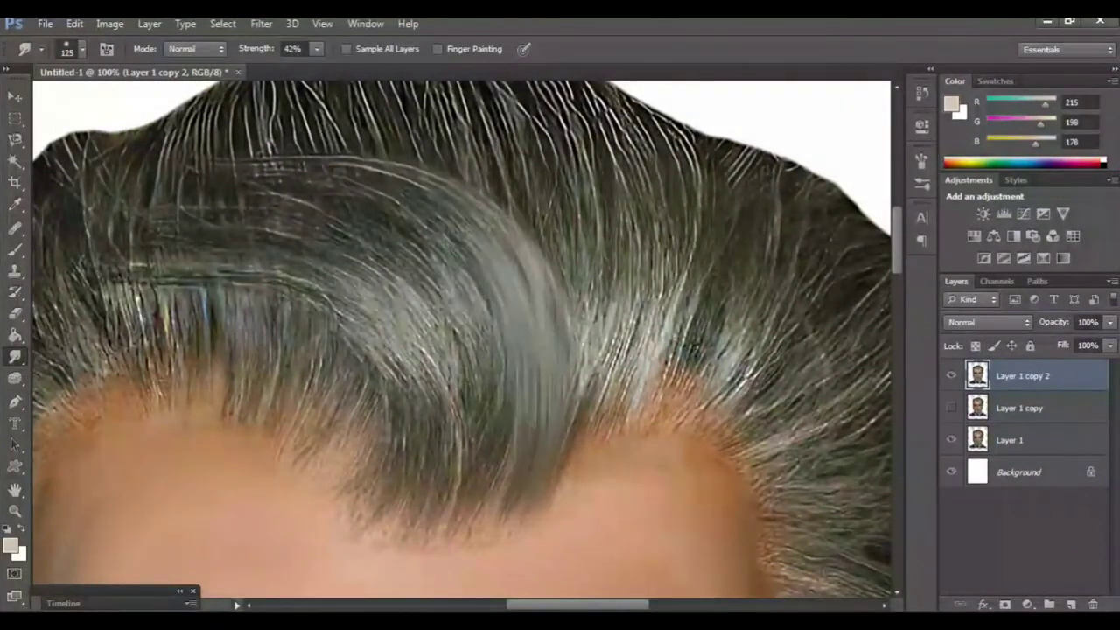
pyautogui.moveTo(472, 285)
pyautogui.mouseDown()
pyautogui.moveTo(451, 324)
pyautogui.moveTo(464, 456)
pyautogui.mouseUp()
pyautogui.moveTo(498, 412); pyautogui.dragTo(460, 547)
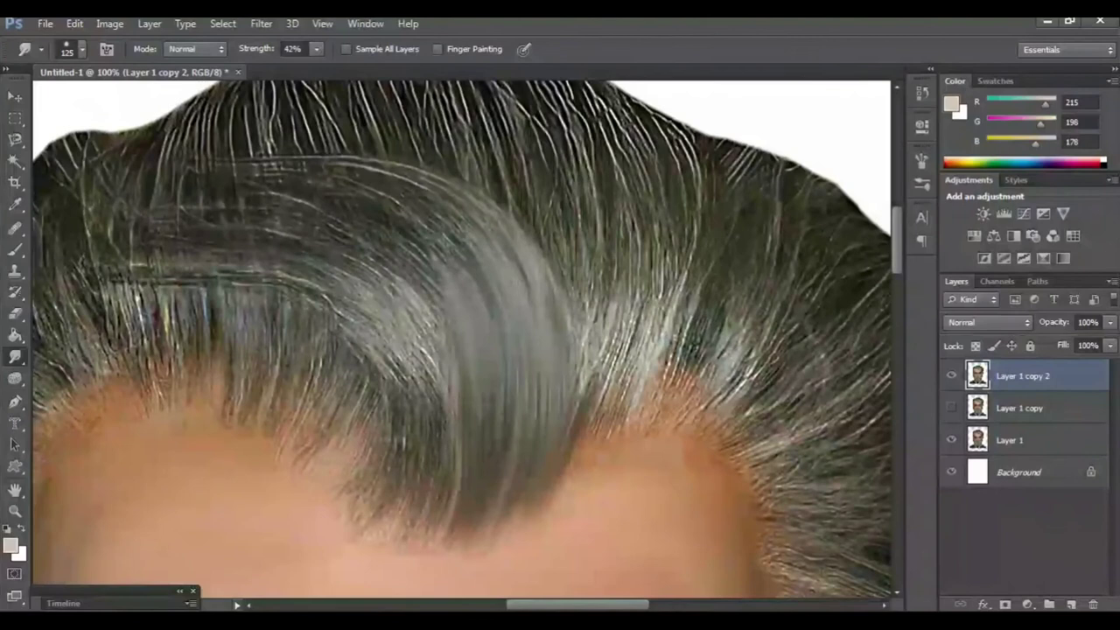
pyautogui.moveTo(604, 341)
pyautogui.mouseDown()
pyautogui.moveTo(569, 437)
pyautogui.moveTo(604, 341)
pyautogui.moveTo(613, 228)
pyautogui.moveTo(648, 158)
pyautogui.mouseUp()
pyautogui.moveTo(644, 228)
pyautogui.mouseDown()
pyautogui.moveTo(638, 420)
pyautogui.moveTo(691, 149)
pyautogui.mouseUp()
pyautogui.scroll(2, 461, 337)
pyautogui.moveTo(573, 341); pyautogui.dragTo(556, 176)
pyautogui.moveTo(560, 324); pyautogui.dragTo(556, 183)
pyautogui.moveTo(551, 385)
pyautogui.mouseDown()
pyautogui.moveTo(542, 272)
pyautogui.moveTo(507, 179)
pyautogui.mouseUp()
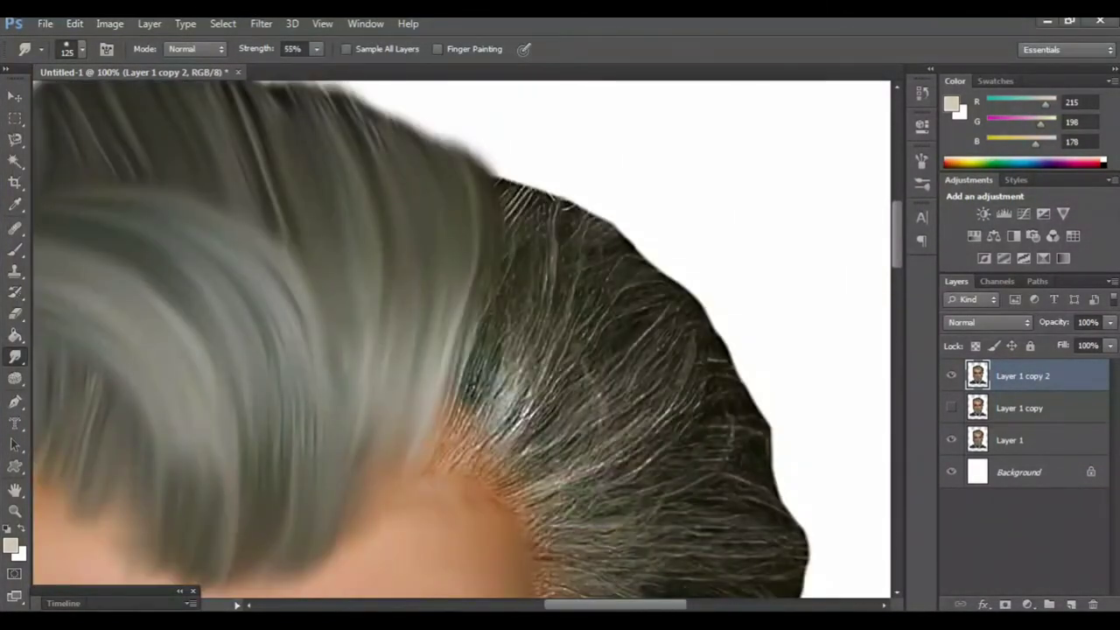
pyautogui.moveTo(517, 254)
pyautogui.mouseDown()
pyautogui.moveTo(529, 184)
pyautogui.moveTo(551, 180)
pyautogui.mouseUp()
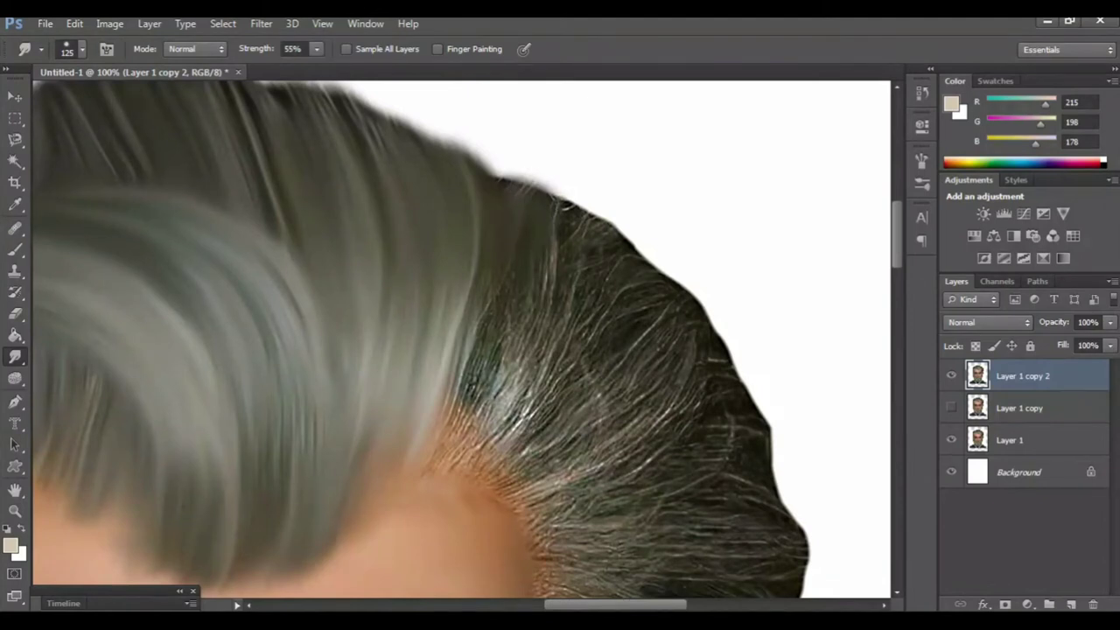
# Sweep grey hair down over the dark hairline and soften the outline near the crown.
pyautogui.scroll(-1, 461, 339)
pyautogui.moveTo(557, 219); pyautogui.dragTo(460, 442)
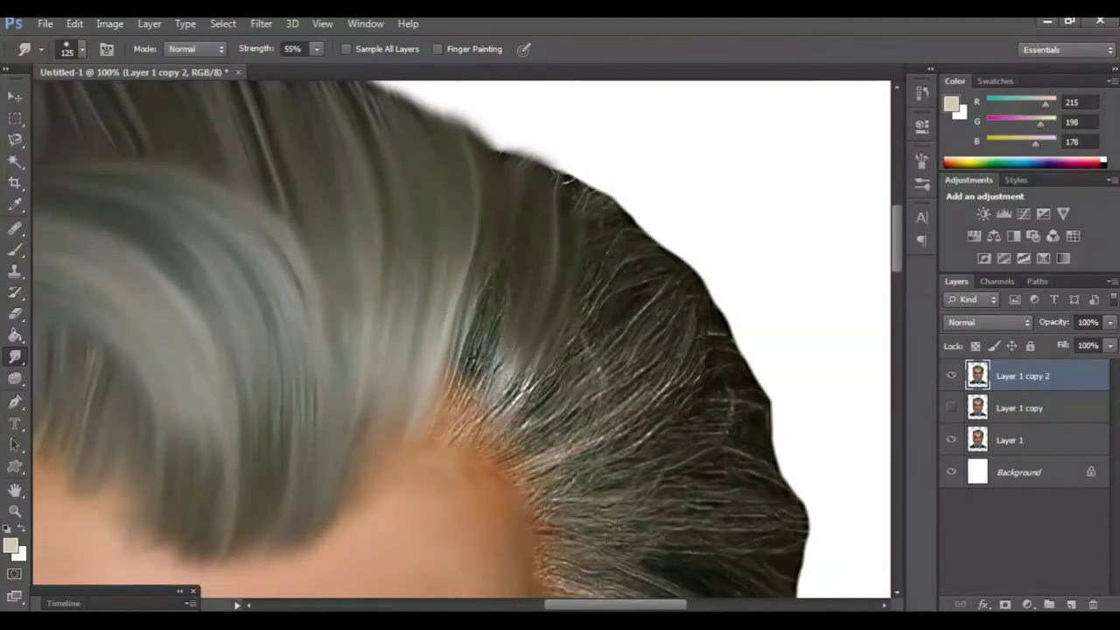
pyautogui.moveTo(486, 271); pyautogui.dragTo(436, 437)
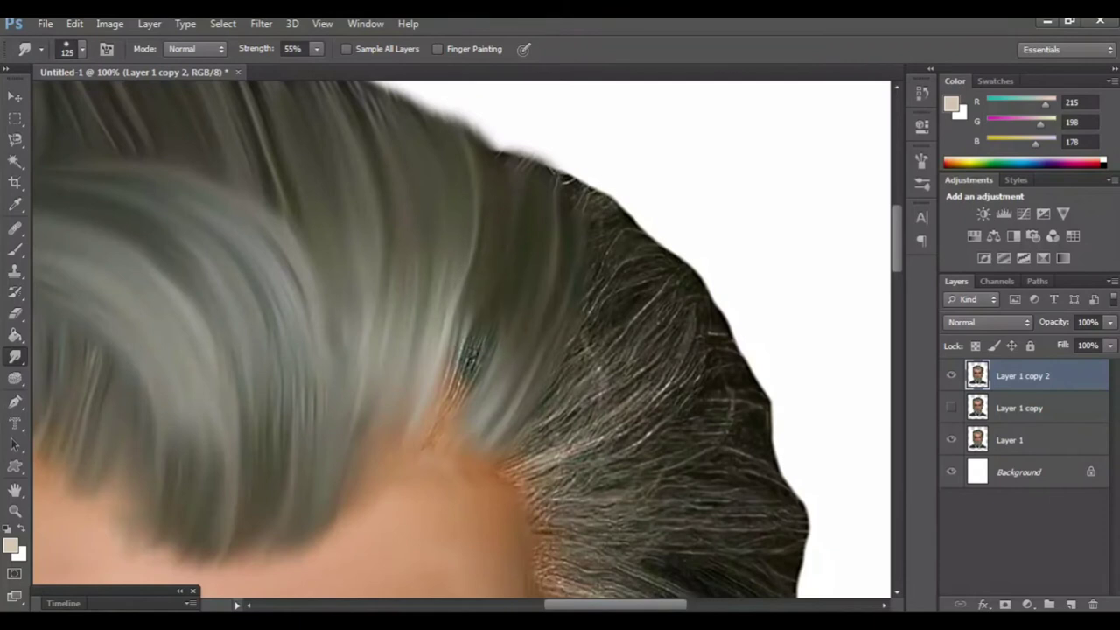
pyautogui.scroll(2, 436, 437)
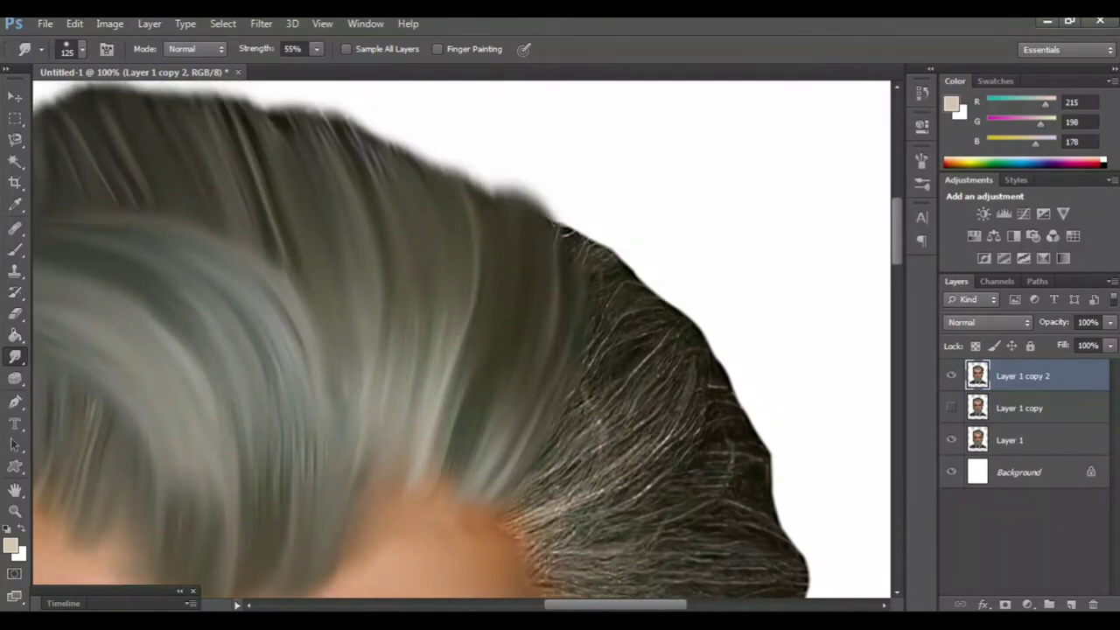
pyautogui.scroll(-2, 461, 340)
pyautogui.hscroll(1, 461, 340)
pyautogui.hscroll(1, 461, 339)
pyautogui.moveTo(538, 367)
pyautogui.mouseDown()
pyautogui.moveTo(578, 289)
pyautogui.moveTo(494, 425)
pyautogui.moveTo(438, 451)
pyautogui.mouseUp()
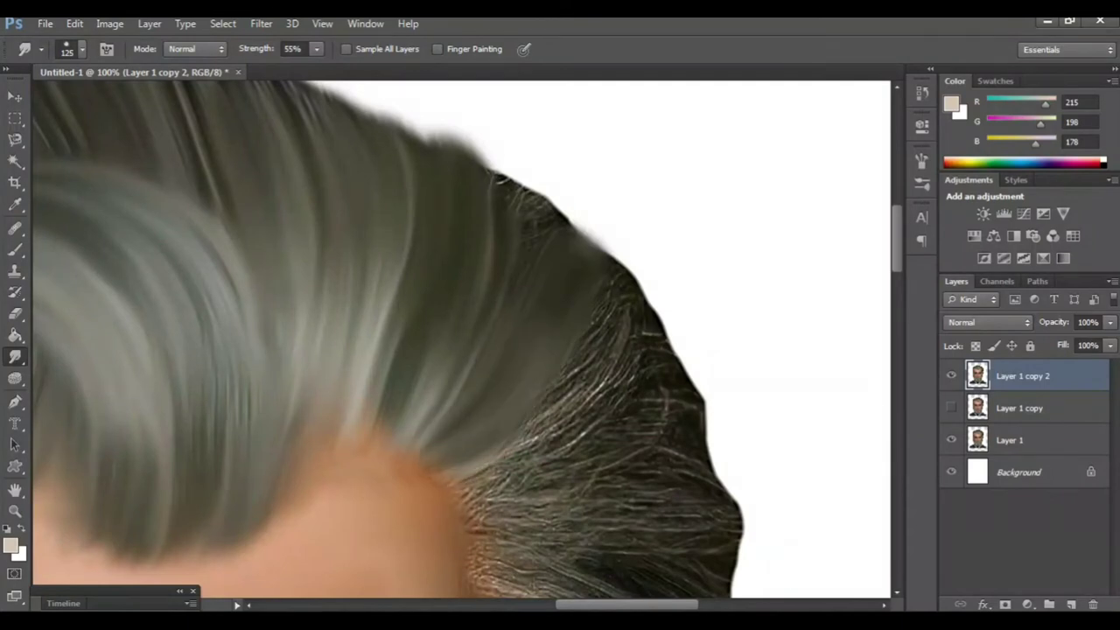
pyautogui.moveTo(525, 297); pyautogui.dragTo(582, 205)
pyautogui.moveTo(512, 218); pyautogui.dragTo(543, 175)
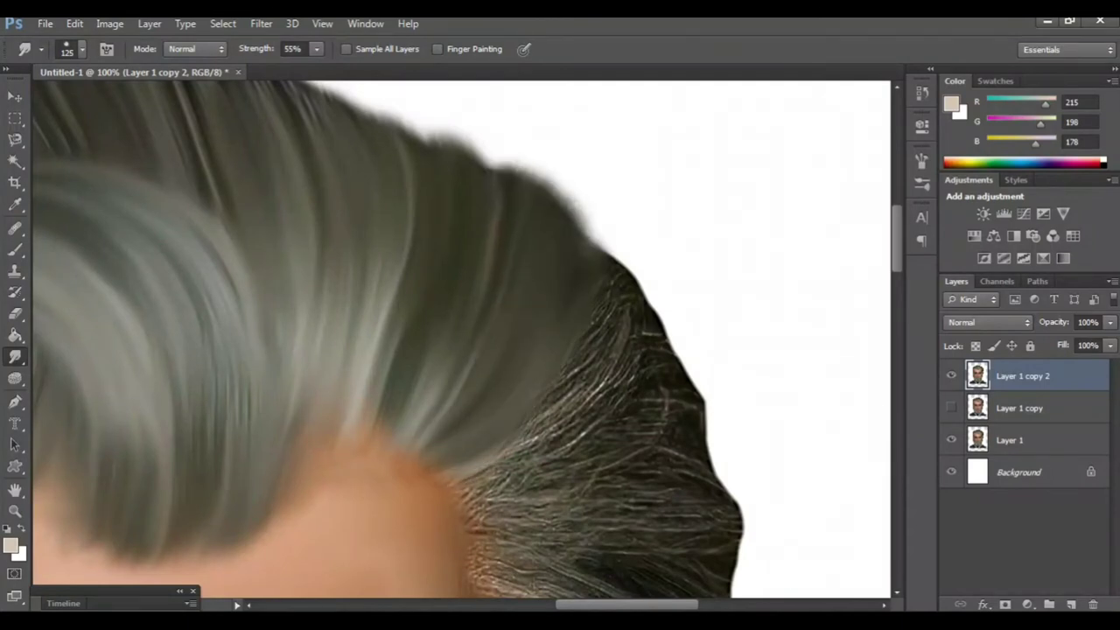
# Blend the dark strands above the ear and darken the light strands beside the temple.
pyautogui.scroll(-2, 462, 339)
pyautogui.moveTo(552, 368); pyautogui.dragTo(609, 262)
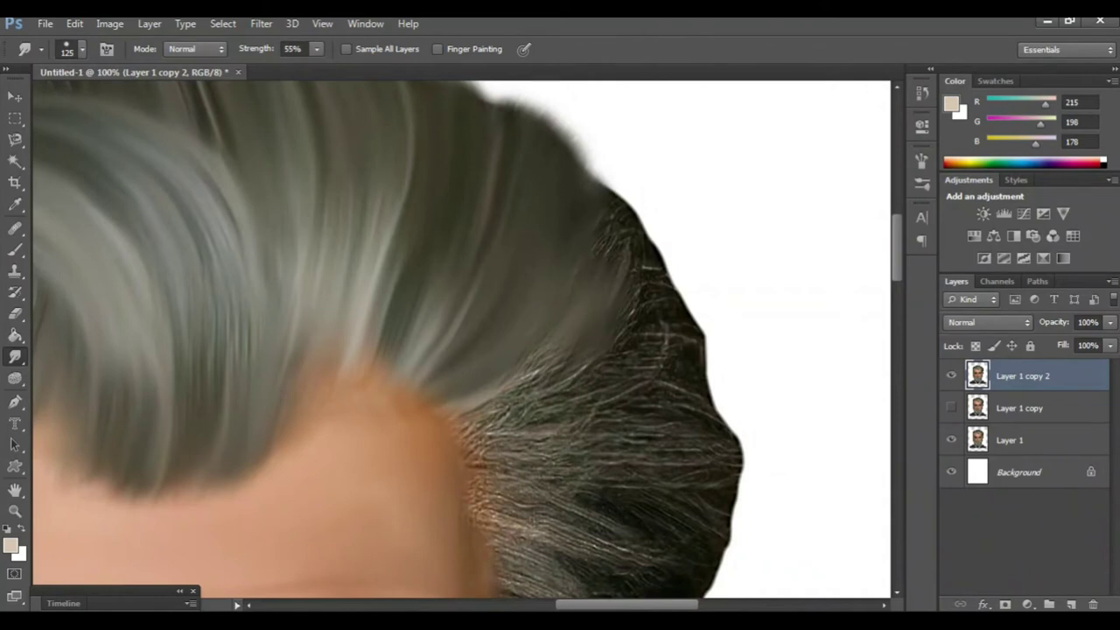
pyautogui.scroll(-5, 462, 339)
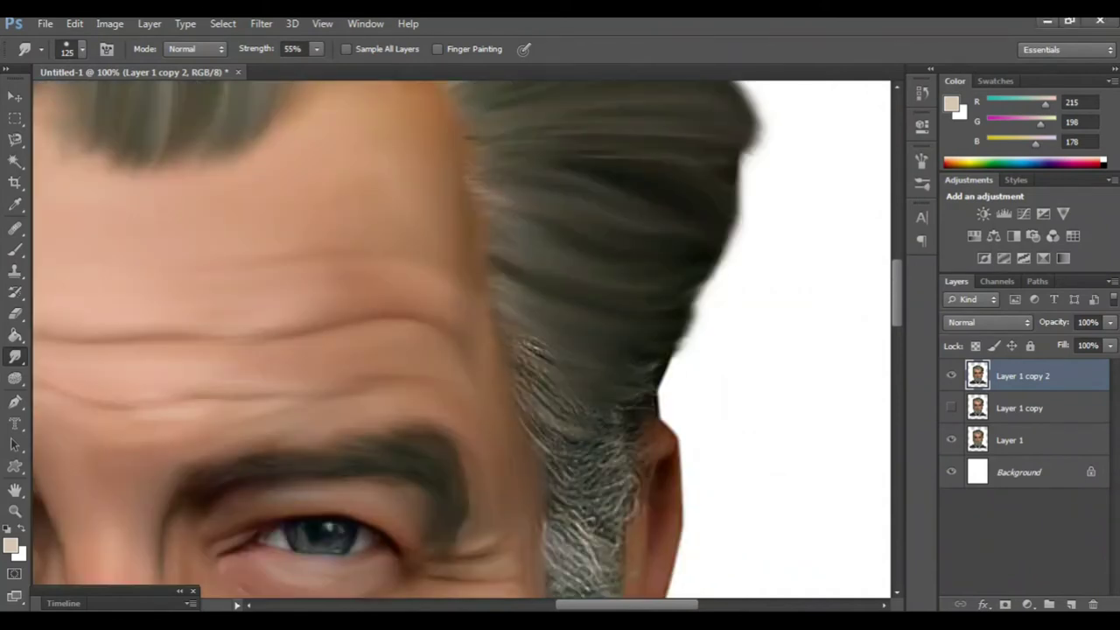
pyautogui.moveTo(643, 337); pyautogui.dragTo(652, 407)
pyautogui.moveTo(526, 342)
pyautogui.mouseDown()
pyautogui.moveTo(556, 399)
pyautogui.moveTo(630, 433)
pyautogui.mouseUp()
pyautogui.scroll(-1, 468, 339)
pyautogui.moveTo(569, 401); pyautogui.dragTo(538, 433)
pyautogui.moveTo(559, 378); pyautogui.dragTo(553, 401)
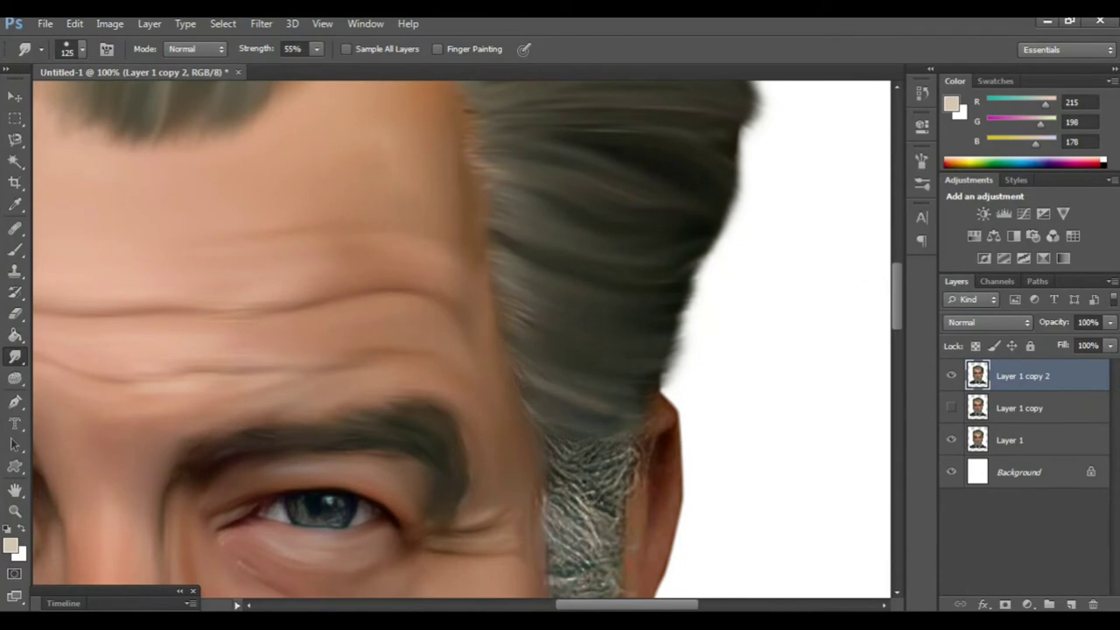
pyautogui.scroll(-4, 461, 340)
pyautogui.scroll(-5, 461, 340)
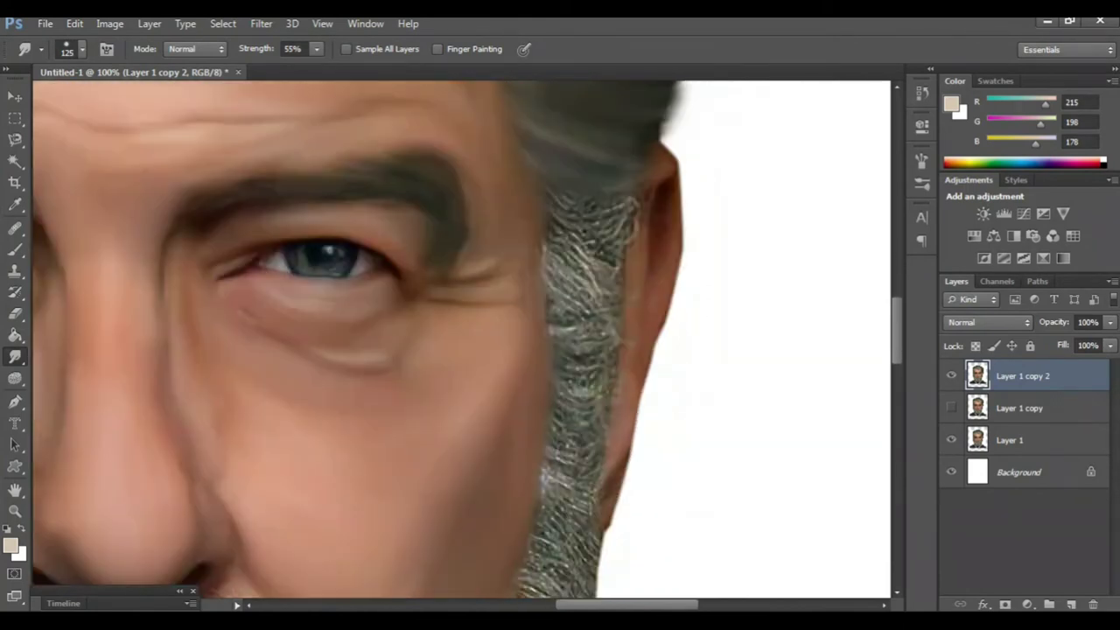
pyautogui.hotkey('ctrl', '-')
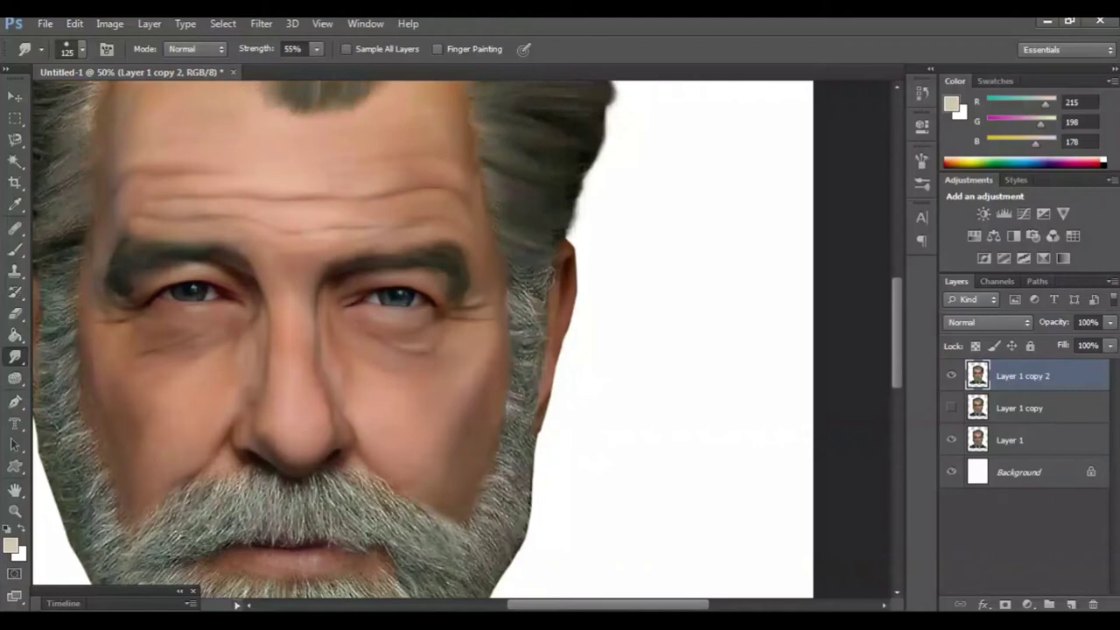
# Compare the retouched hair with the original, then zoom to 100% on the left hairline.
pyautogui.hscroll(-3, 463, 342)
pyautogui.scroll(6, 463, 342)
pyautogui.scroll(2, 463, 341)
pyautogui.hscroll(-2, 463, 341)
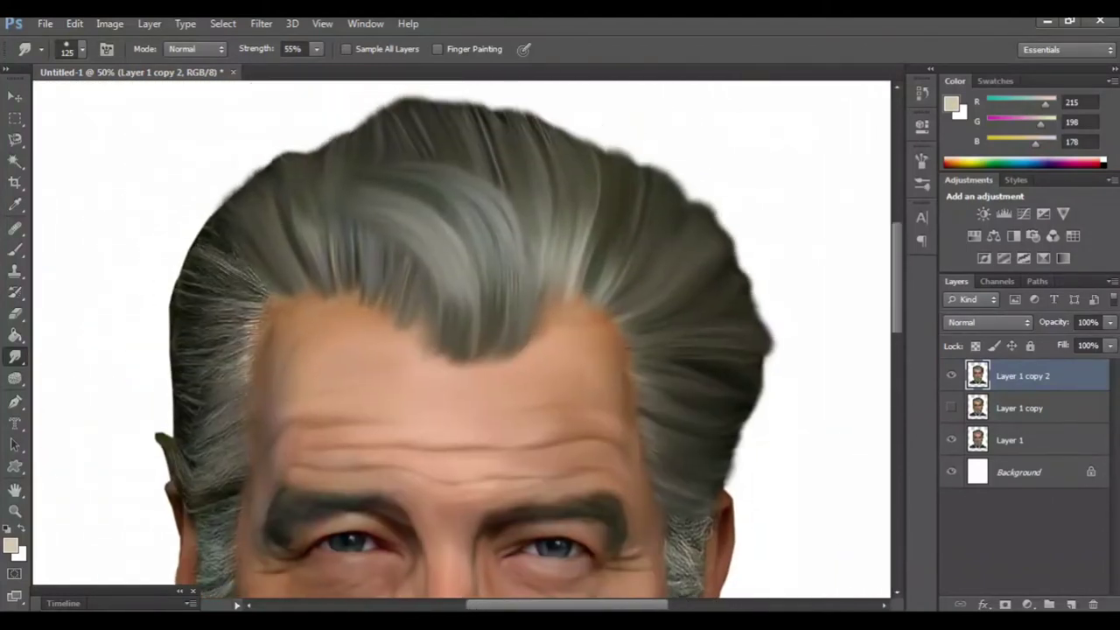
pyautogui.hscroll(-1, 463, 341)
pyautogui.click(951, 376)
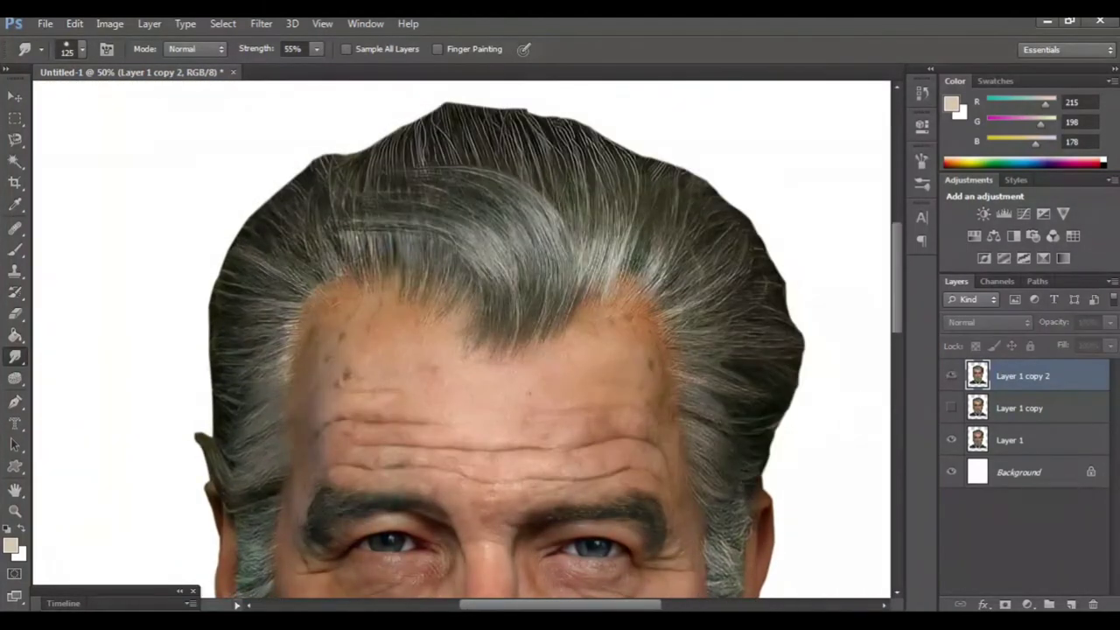
pyautogui.hscroll(-2, 463, 341)
pyautogui.hotkey('ctrl', '+')
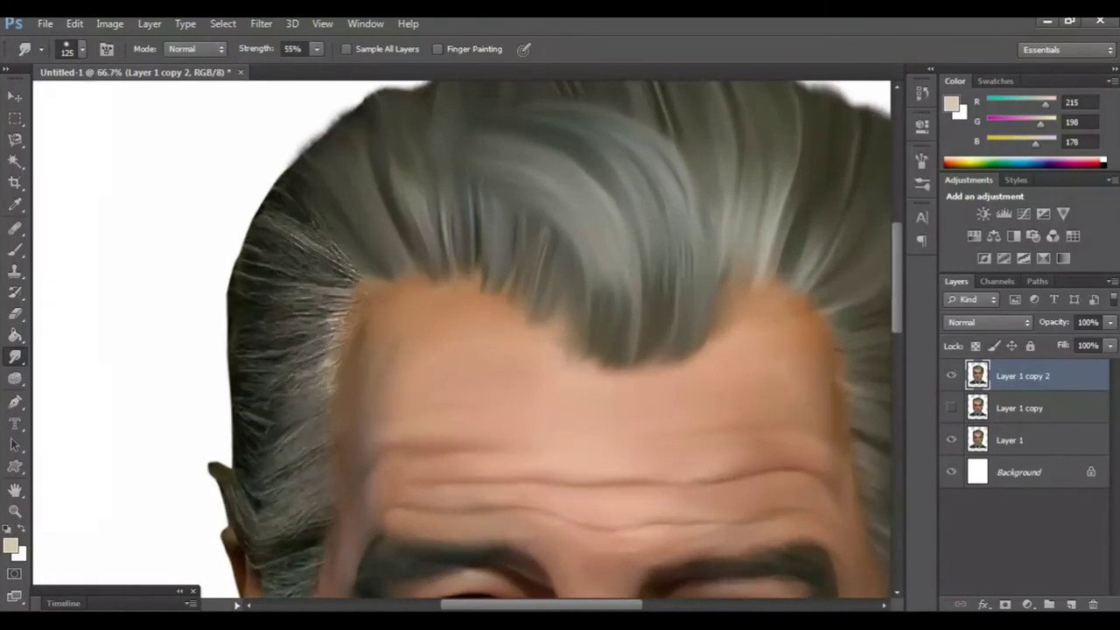
pyautogui.hotkey('ctrl', '+')
pyautogui.scroll(3, 463, 341)
pyautogui.hscroll(-1, 463, 341)
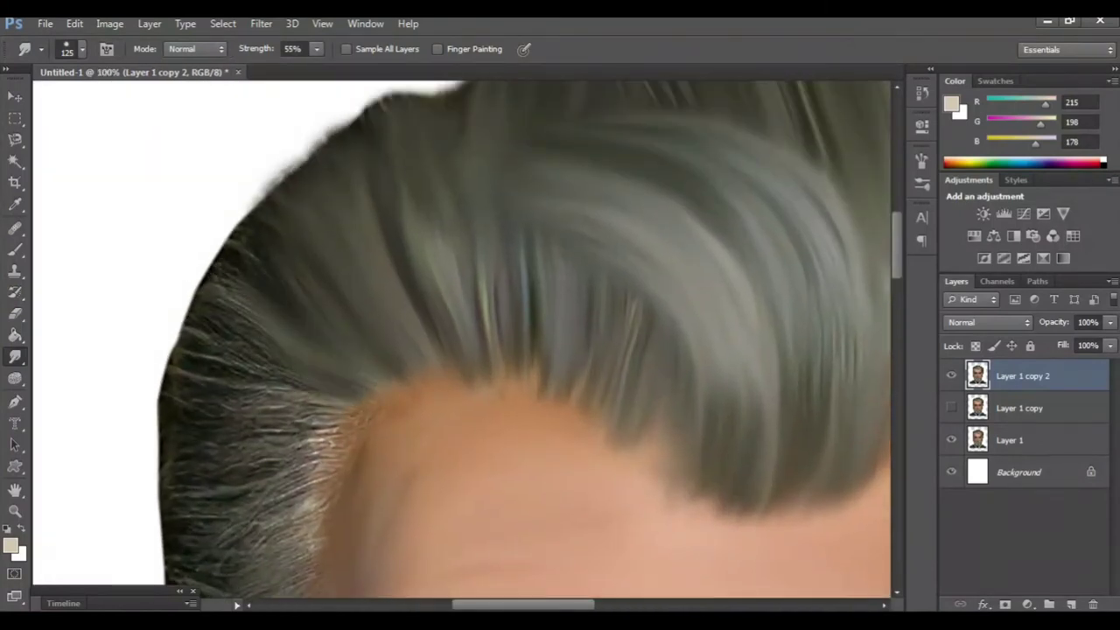
# Smudge the left hair outline outward into the background and blend the hairline into the forehead.
pyautogui.moveTo(276, 288); pyautogui.dragTo(212, 220)
pyautogui.hscroll(-2, 524, 342)
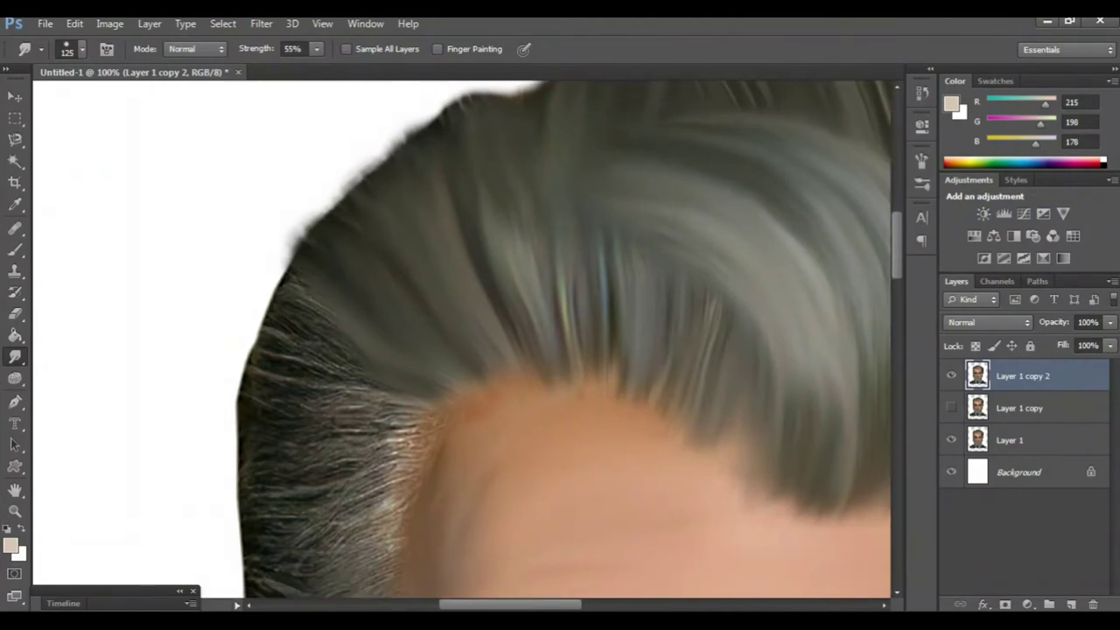
pyautogui.moveTo(368, 411); pyautogui.dragTo(413, 418)
pyautogui.moveTo(323, 329); pyautogui.dragTo(255, 263)
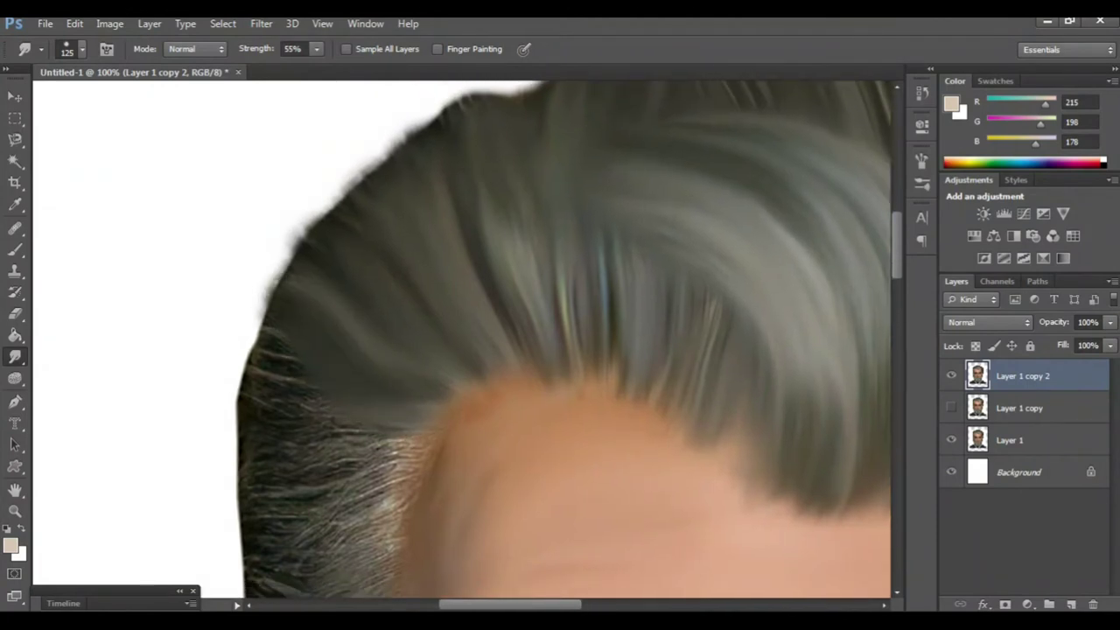
pyautogui.moveTo(311, 394); pyautogui.dragTo(247, 307)
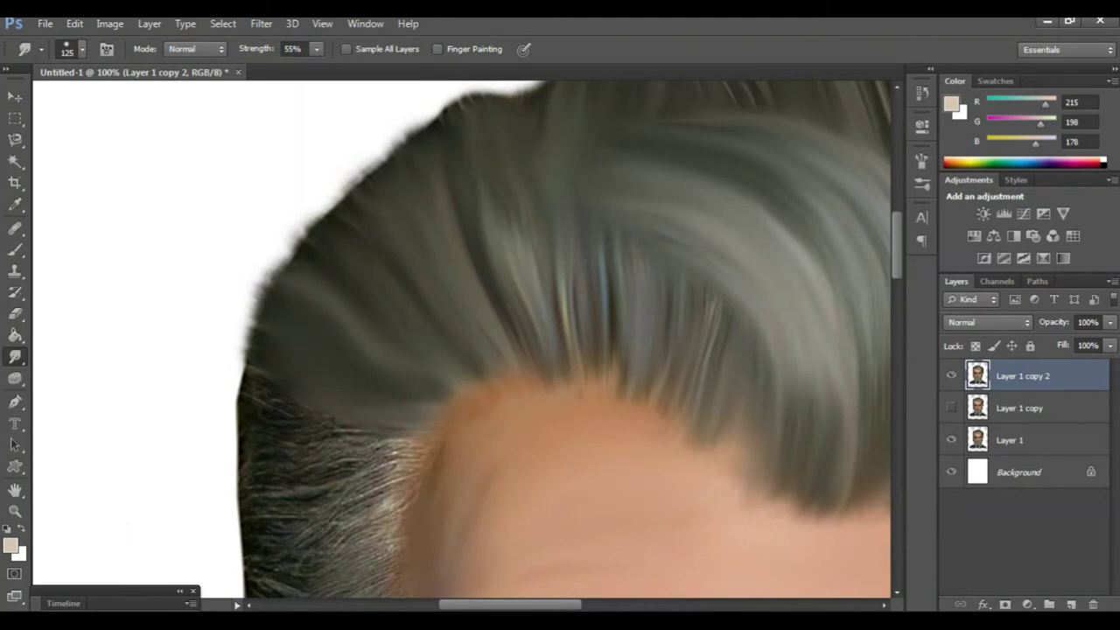
# Zoom out, add one more smudge, and toggle Layer 1 copy 2 off and on to compare.
pyautogui.hotkey('ctrl', '-')
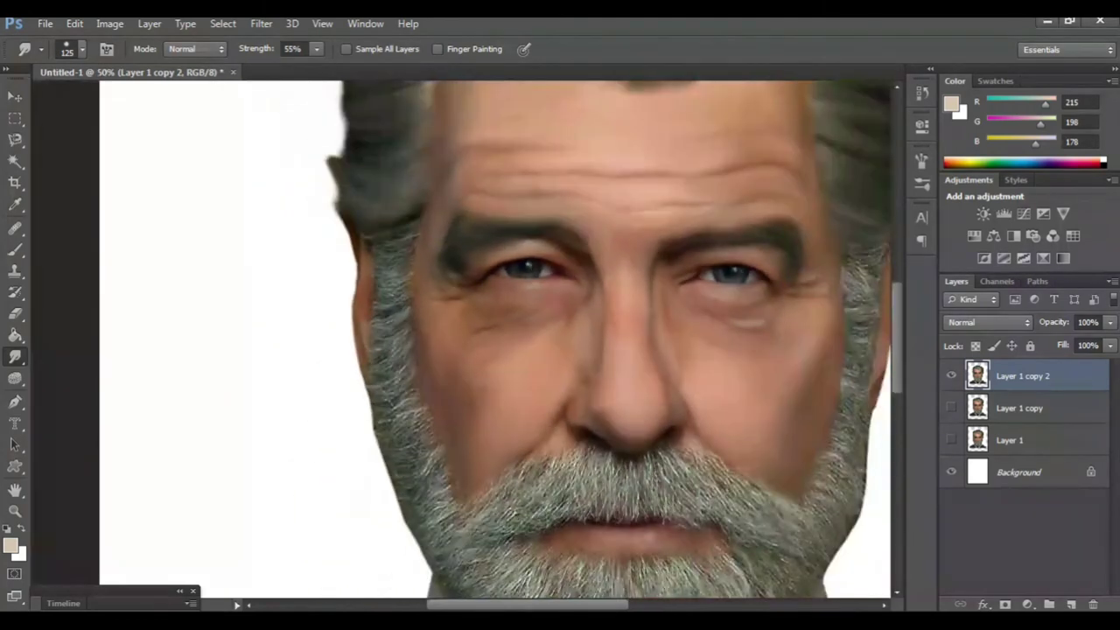
pyautogui.hotkey('ctrl', '-')
pyautogui.hotkey('ctrl', '-')
pyautogui.moveTo(560, 332); pyautogui.dragTo(507, 420)
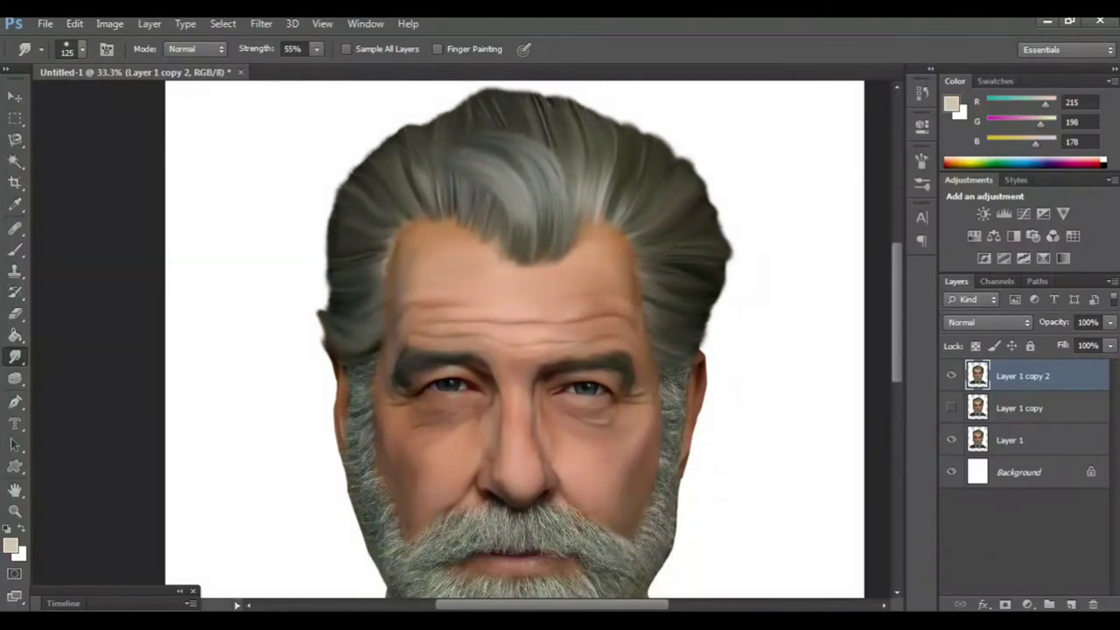
pyautogui.click(951, 376)
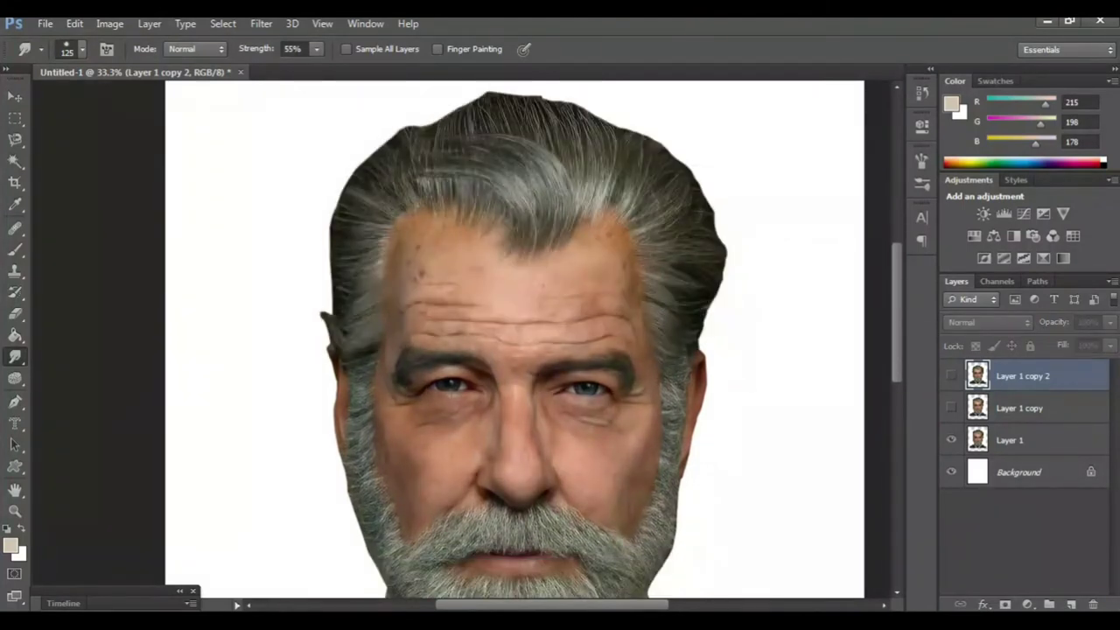
pyautogui.click(951, 375)
pyautogui.scroll(-2, 516, 341)
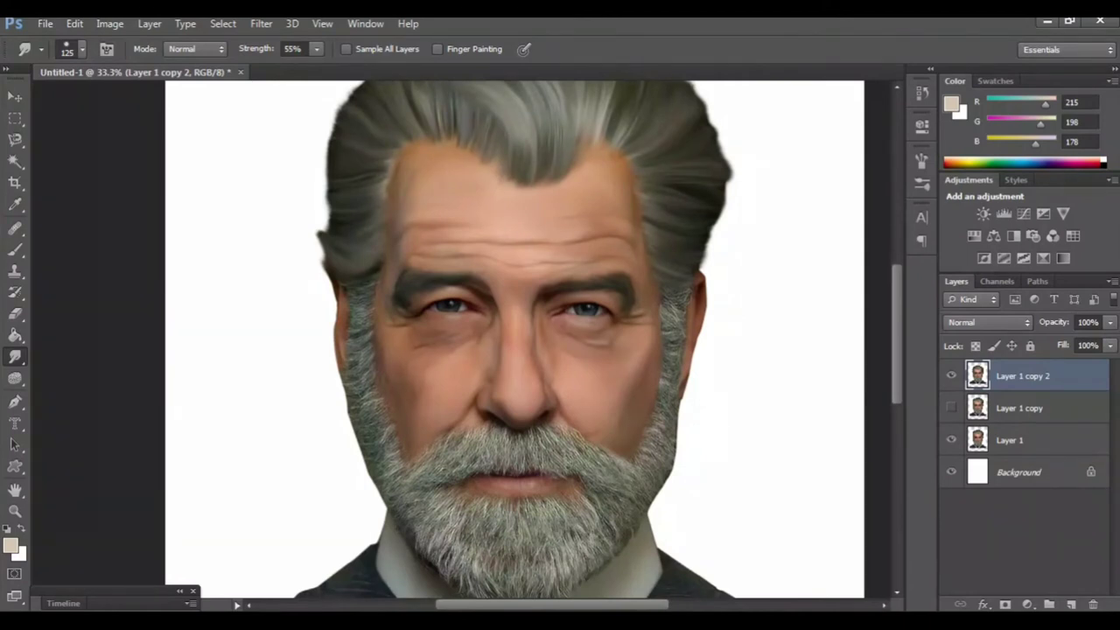
# Duplicate the retouched layer into Layer 1 copy 3 above the hidden copy 2.
pyautogui.hotkey('ctrl', 'j')
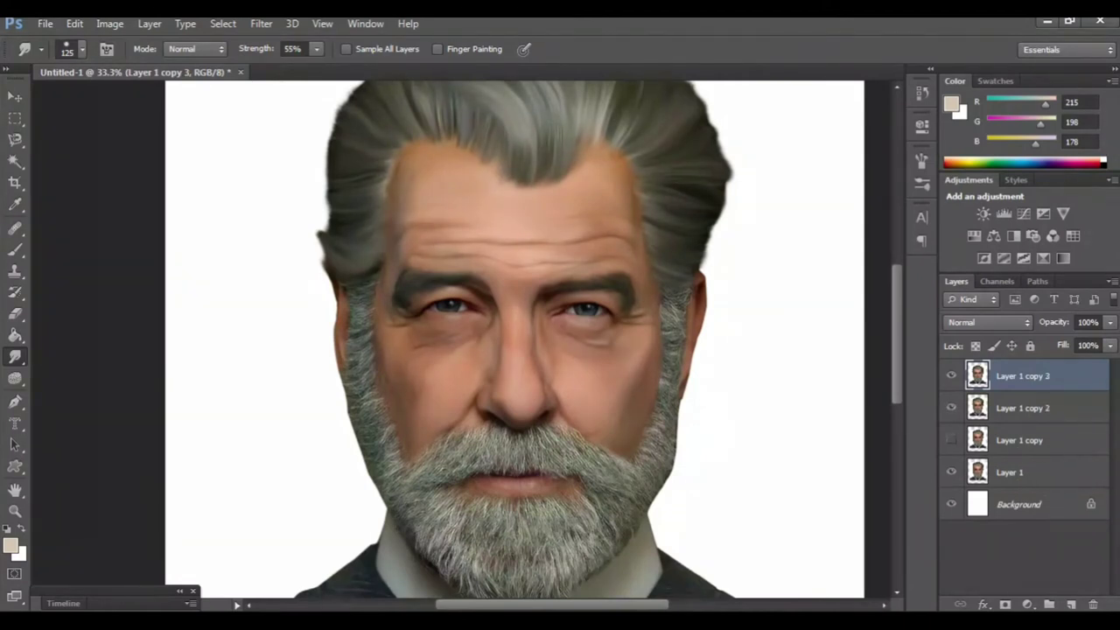
pyautogui.scroll(1, 408, 350)
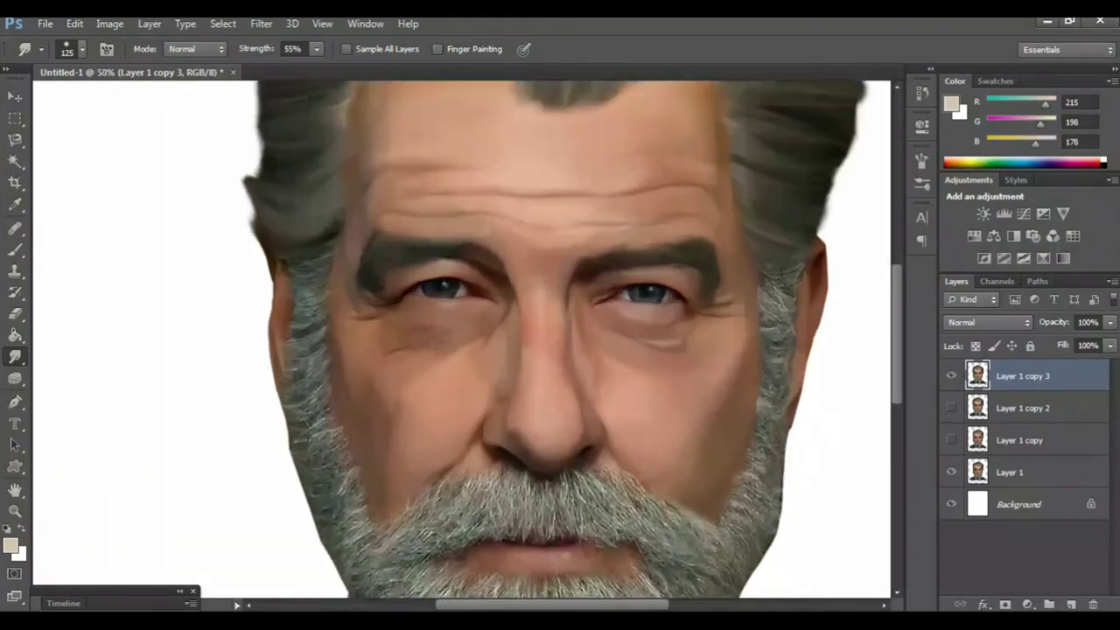
pyautogui.scroll(1, 408, 351)
pyautogui.scroll(1, 408, 350)
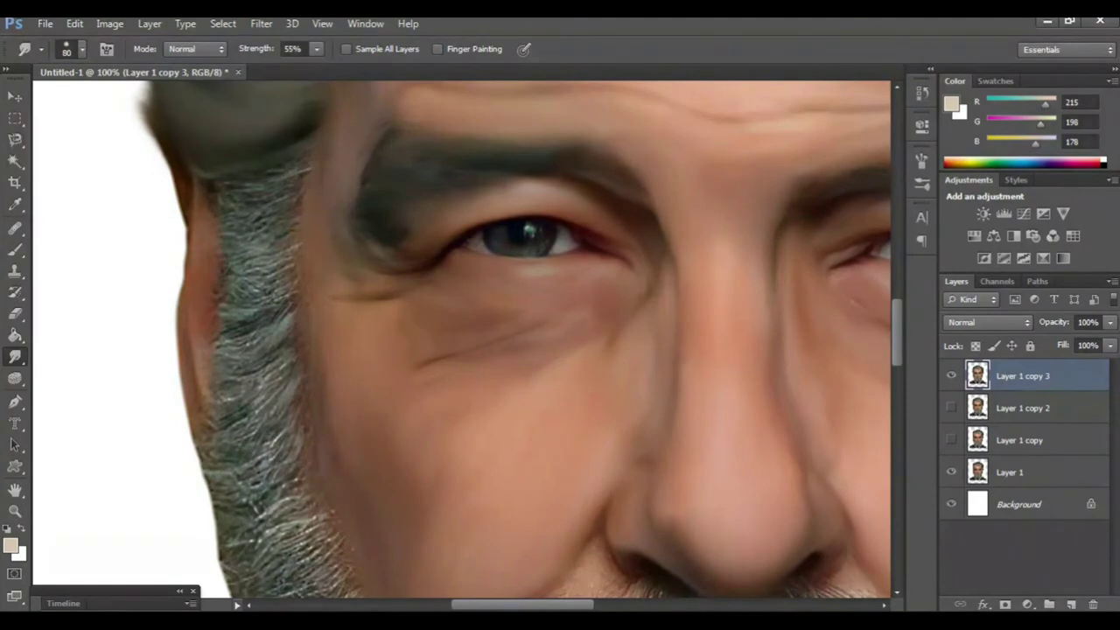
pyautogui.scroll(1, 486, 350)
pyautogui.scroll(-1, 486, 350)
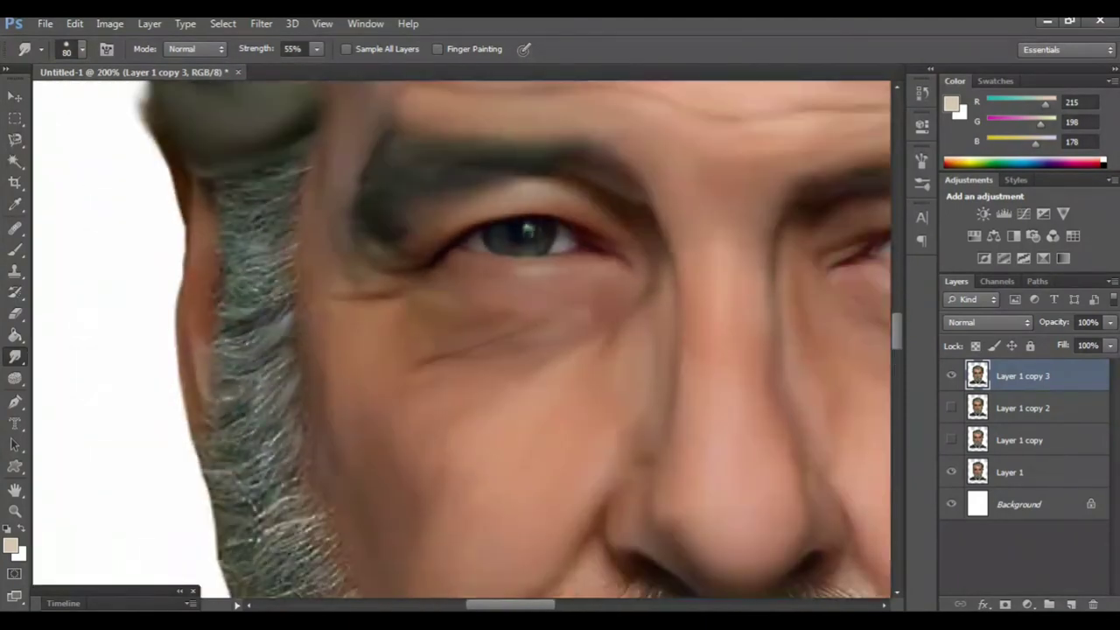
# Smudge the top of the left grey sideburn darker into the surrounding hair.
pyautogui.moveTo(462, 341)
pyautogui.mouseDown()
pyautogui.moveTo(511, 402)
pyautogui.moveTo(527, 475)
pyautogui.mouseUp()
pyautogui.moveTo(293, 341)
pyautogui.mouseDown()
pyautogui.moveTo(368, 302)
pyautogui.moveTo(348, 305)
pyautogui.mouseUp()
pyautogui.scroll(-2, 462, 340)
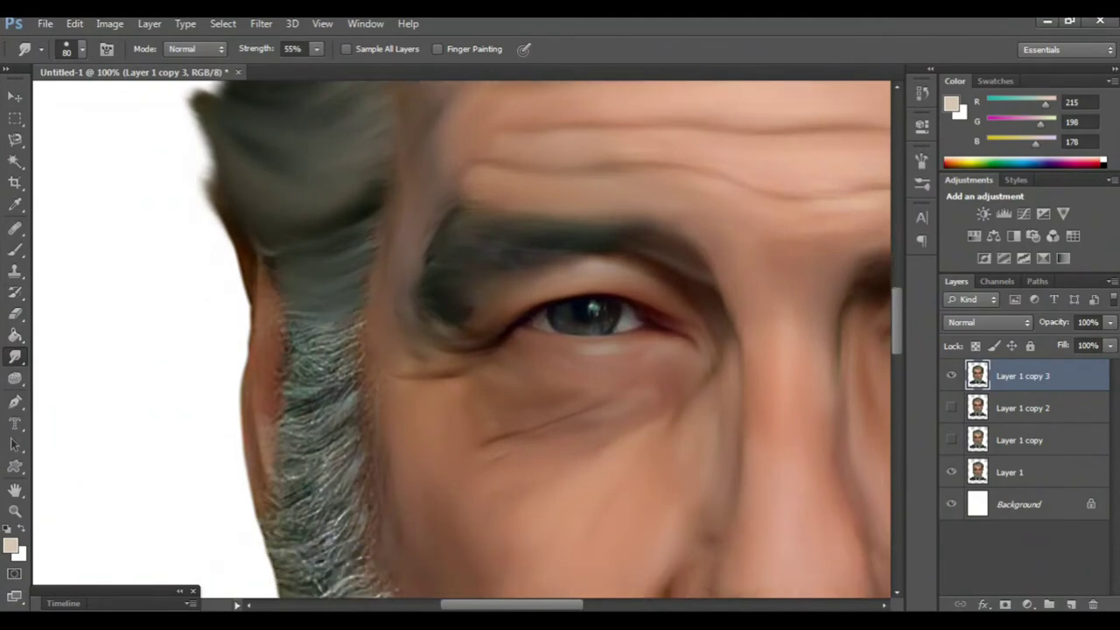
pyautogui.scroll(-1, 324, 324)
pyautogui.moveTo(293, 331); pyautogui.dragTo(359, 297)
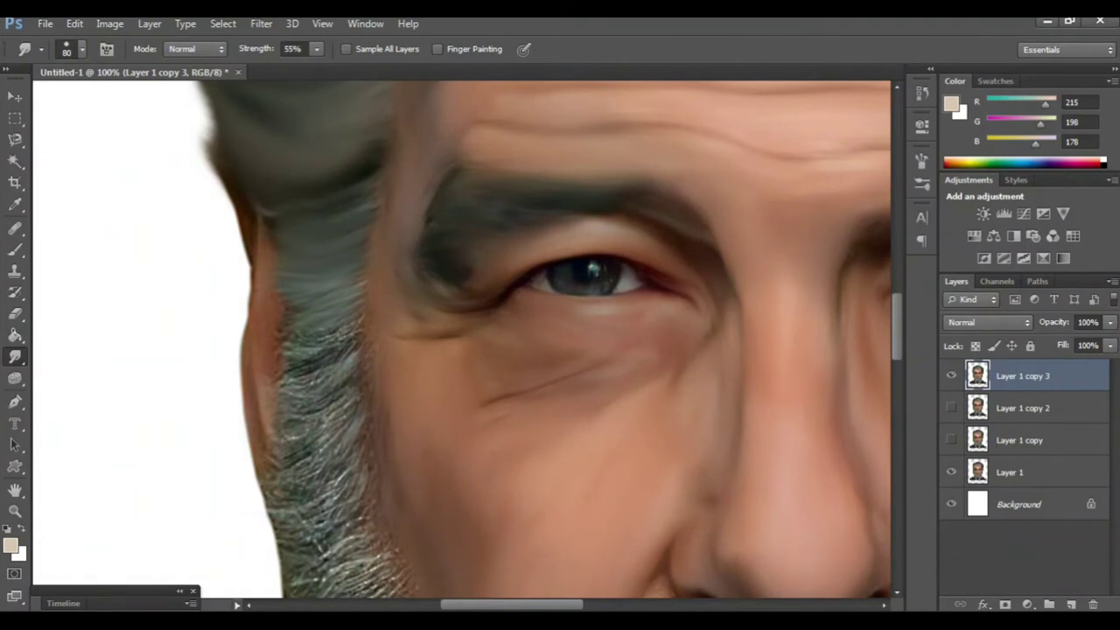
pyautogui.scroll(-1, 324, 315)
pyautogui.moveTo(330, 306)
pyautogui.mouseDown()
pyautogui.moveTo(359, 287)
pyautogui.moveTo(315, 343)
pyautogui.moveTo(276, 350)
pyautogui.moveTo(363, 289)
pyautogui.mouseUp()
pyautogui.scroll(-2, 280, 350)
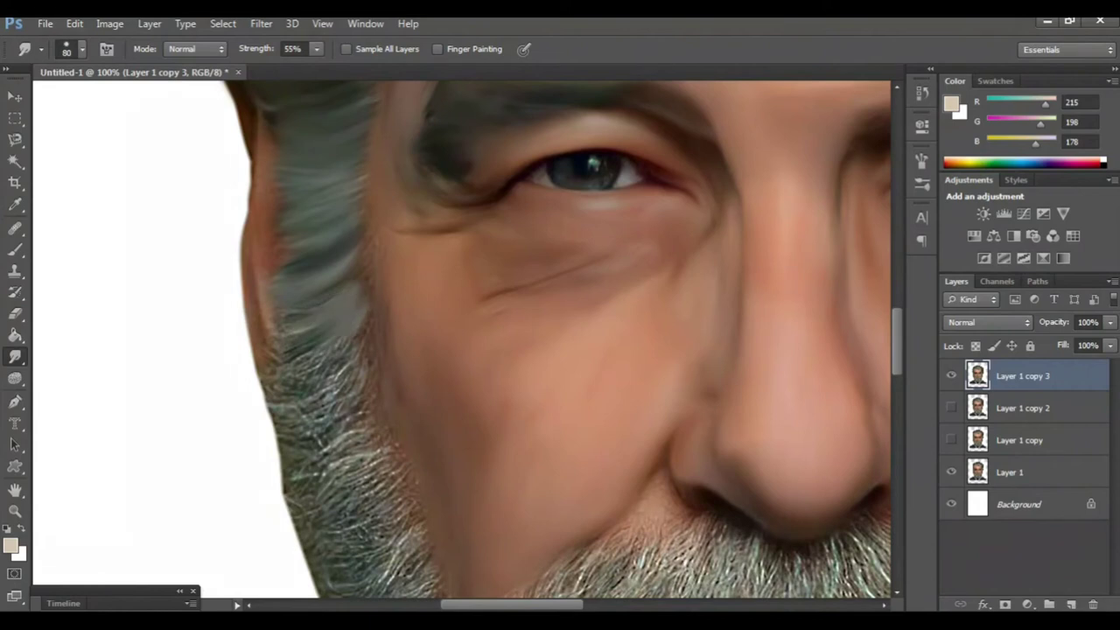
pyautogui.scroll(-3, 462, 339)
pyautogui.hscroll(2, 462, 339)
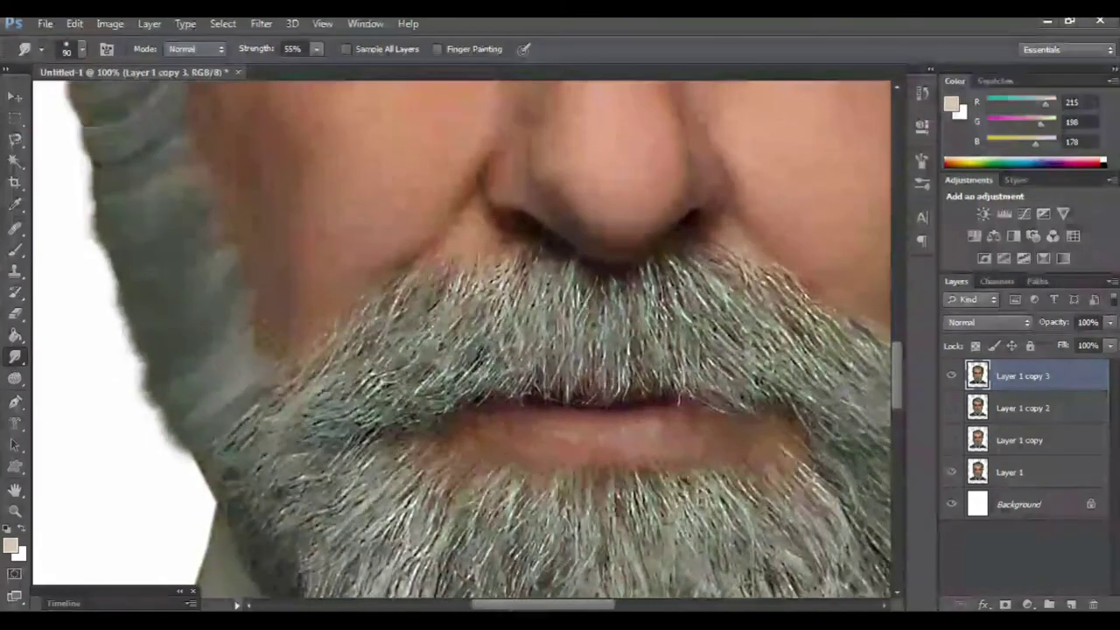
# Slightly enlarge the brush and smudge the moustache into soft strokes toward nose and lip.
pyautogui.press(']')
pyautogui.moveTo(516, 407)
pyautogui.mouseDown()
pyautogui.moveTo(551, 302)
pyautogui.moveTo(551, 368)
pyautogui.moveTo(512, 437)
pyautogui.moveTo(516, 293)
pyautogui.mouseUp()
pyautogui.moveTo(485, 332); pyautogui.dragTo(459, 438)
pyautogui.moveTo(455, 385); pyautogui.dragTo(477, 306)
pyautogui.moveTo(473, 351); pyautogui.dragTo(403, 460)
pyautogui.moveTo(424, 398); pyautogui.dragTo(445, 310)
pyautogui.moveTo(420, 398); pyautogui.dragTo(350, 460)
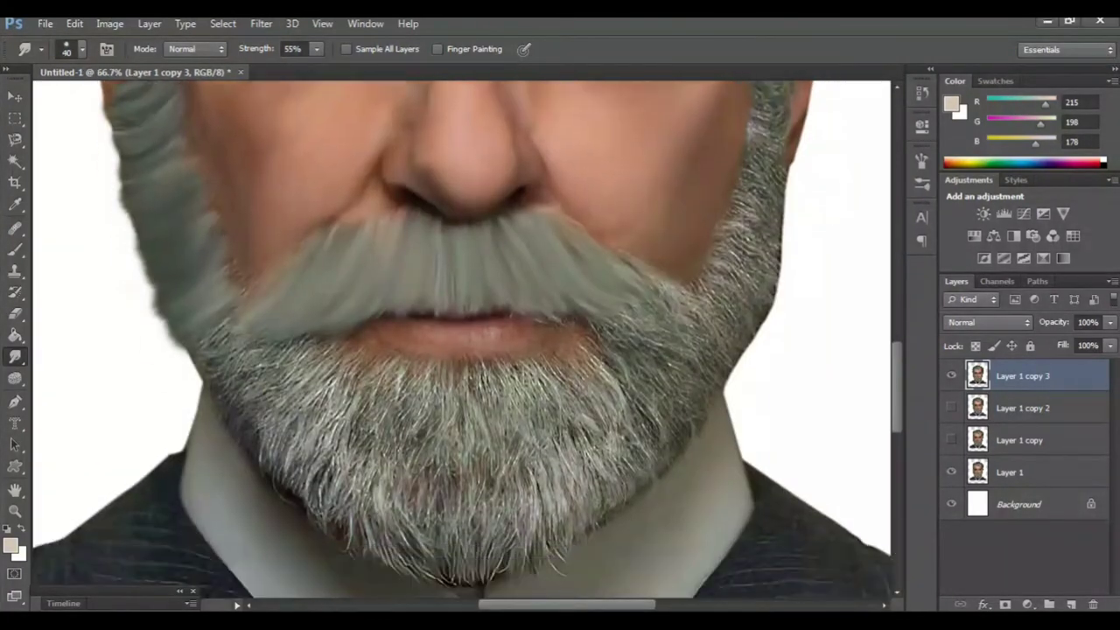
# Enlarge the smudge brush to 100 and smear the beard's right side into long strands.
pyautogui.press(']')
pyautogui.press(']')
pyautogui.press(']')
pyautogui.press(']')
pyautogui.press(']')
pyautogui.scroll(1, 446, 555)
pyautogui.scroll(1, 446, 556)
pyautogui.scroll(1, 446, 556)
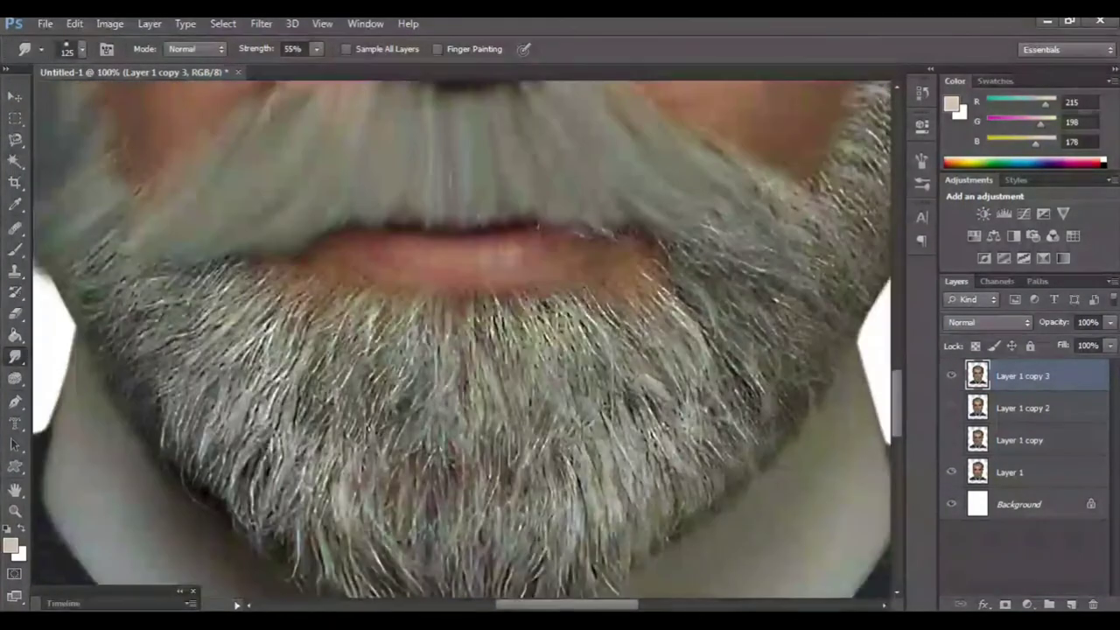
pyautogui.scroll(1, 446, 556)
pyautogui.scroll(-1, 464, 342)
pyautogui.scroll(-1, 463, 341)
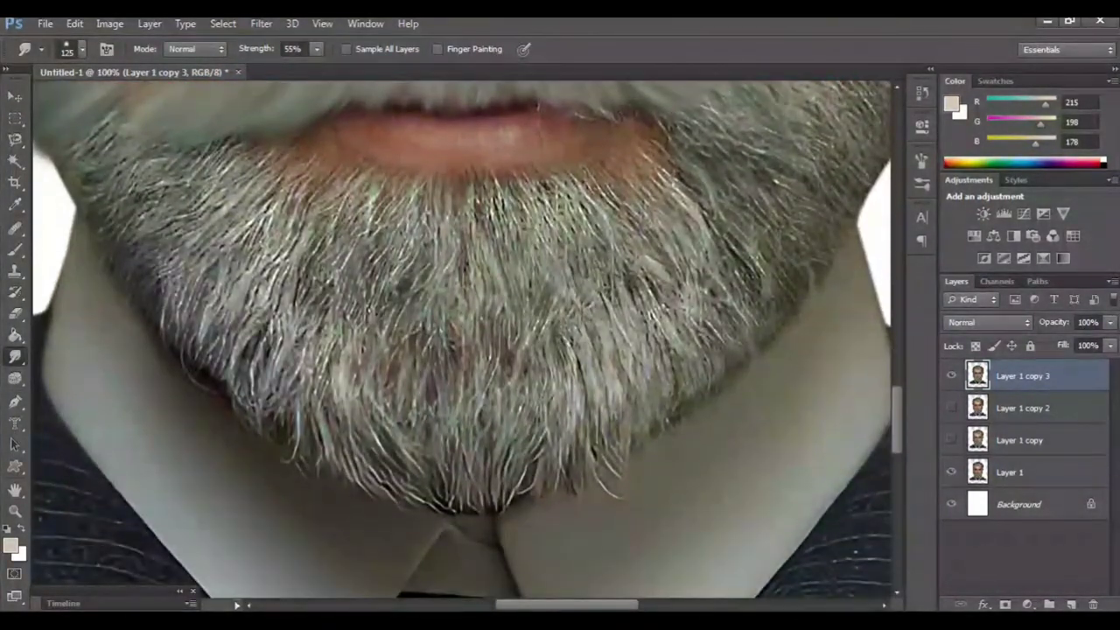
pyautogui.moveTo(648, 437); pyautogui.dragTo(542, 189)
pyautogui.moveTo(612, 201); pyautogui.dragTo(647, 289)
pyautogui.moveTo(630, 228)
pyautogui.mouseDown()
pyautogui.moveTo(692, 359)
pyautogui.moveTo(700, 411)
pyautogui.moveTo(604, 175)
pyautogui.moveTo(700, 289)
pyautogui.moveTo(735, 376)
pyautogui.mouseUp()
# Blend the beard strands up toward the lip and down over the chin.
pyautogui.moveTo(735, 267); pyautogui.dragTo(656, 144)
pyautogui.moveTo(438, 350); pyautogui.dragTo(543, 363)
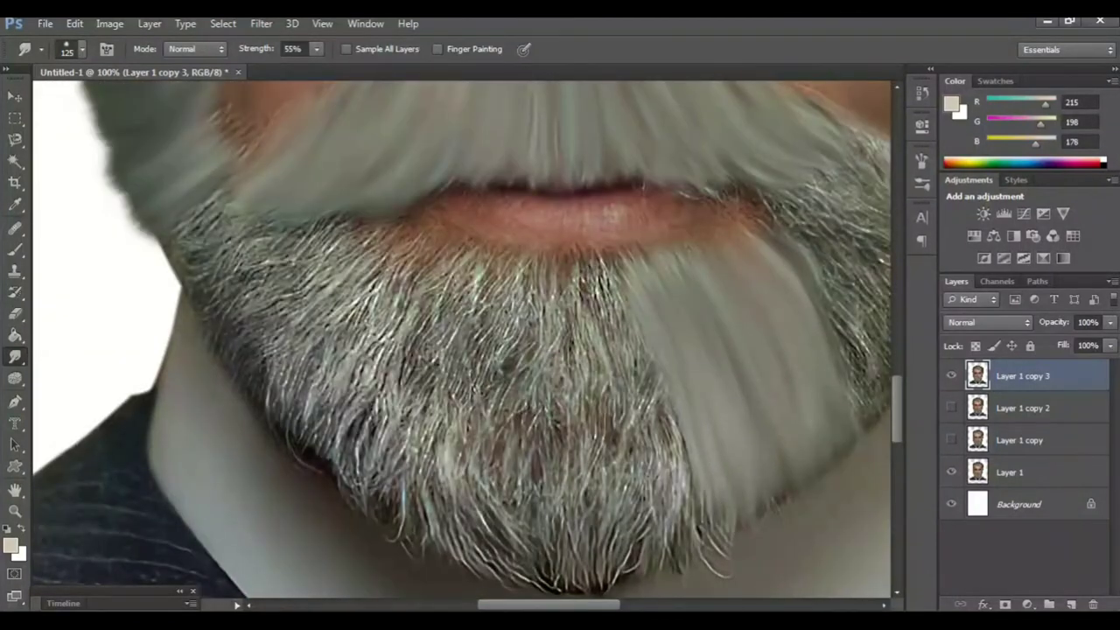
pyautogui.scroll(-1, 525, 350)
pyautogui.moveTo(644, 368)
pyautogui.mouseDown()
pyautogui.moveTo(608, 254)
pyautogui.moveTo(574, 219)
pyautogui.mouseUp()
pyautogui.moveTo(652, 320); pyautogui.dragTo(674, 516)
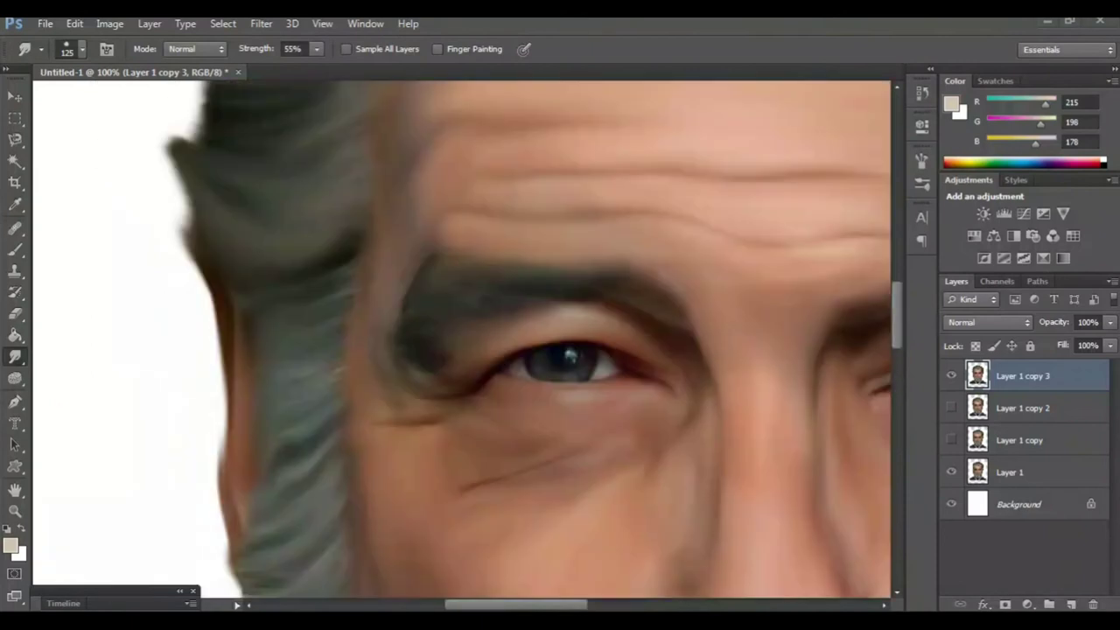
# Zoom out to the whole portrait and toggle the painted layer twice to compare with the photo.
pyautogui.hotkey('ctrl', '-')
pyautogui.hotkey('ctrl', '-')
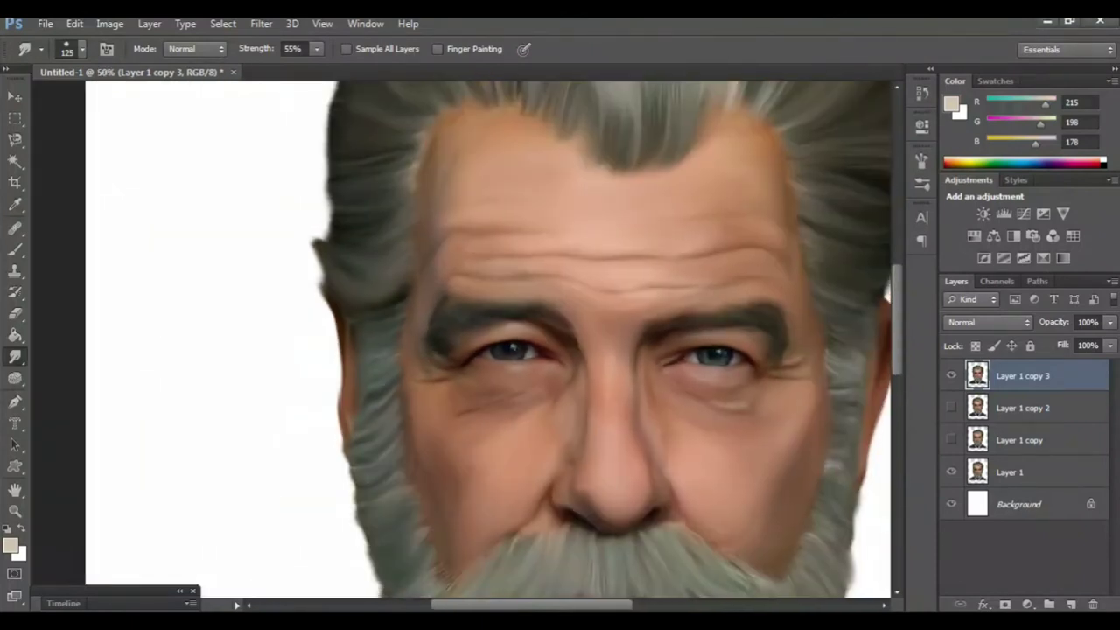
pyautogui.hotkey('ctrl', '-')
pyautogui.hotkey('ctrl', '-')
pyautogui.hotkey('ctrl', '-')
pyautogui.hotkey('ctrl', '+')
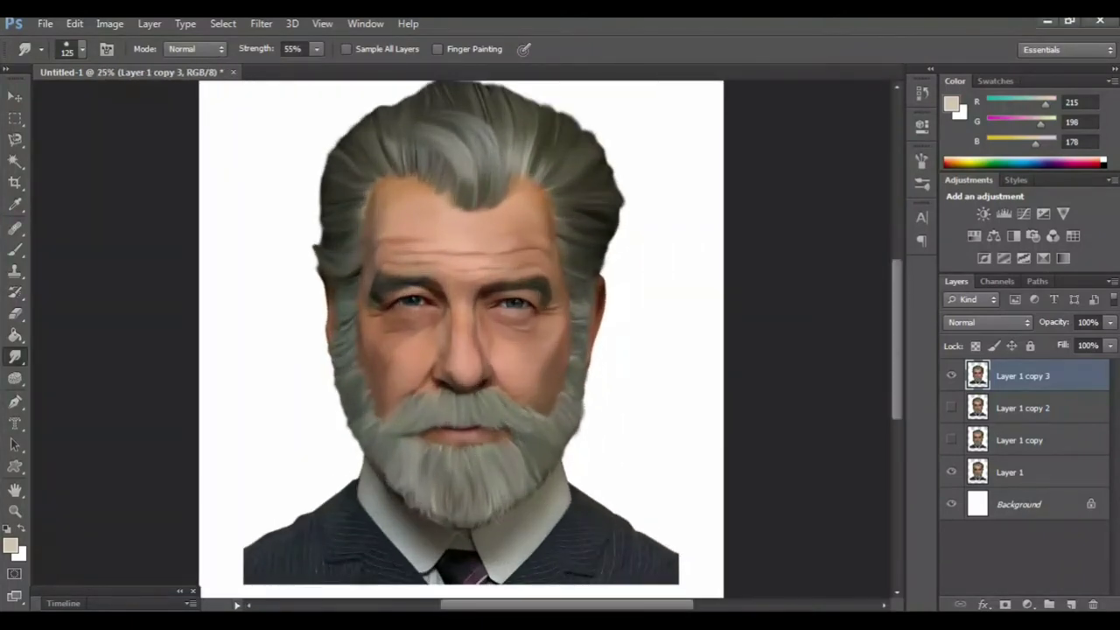
pyautogui.click(952, 375)
pyautogui.click(951, 375)
pyautogui.click(952, 375)
pyautogui.click(951, 376)
# With a slightly smaller brush, smooth the lower lip and its speckled centre and right corner.
pyautogui.hotkey('ctrl', '+')
pyautogui.hotkey('ctrl', '+')
pyautogui.hotkey('ctrl', '+')
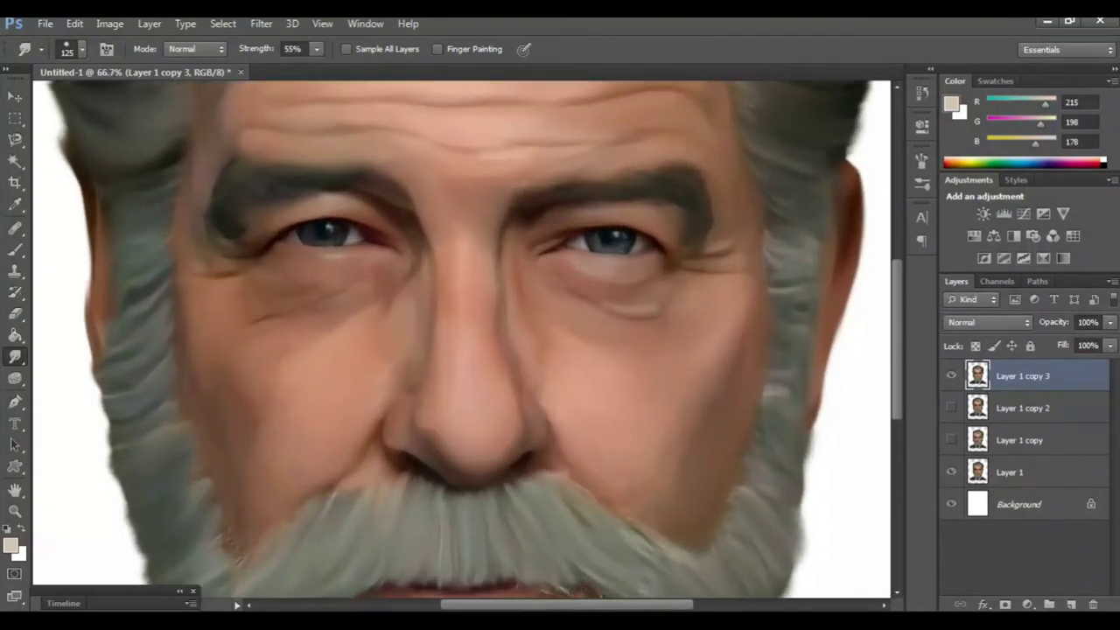
pyautogui.hotkey('ctrl', '+')
pyautogui.scroll(-2, 461, 339)
pyautogui.scroll(-4, 462, 338)
pyautogui.scroll(-3, 462, 339)
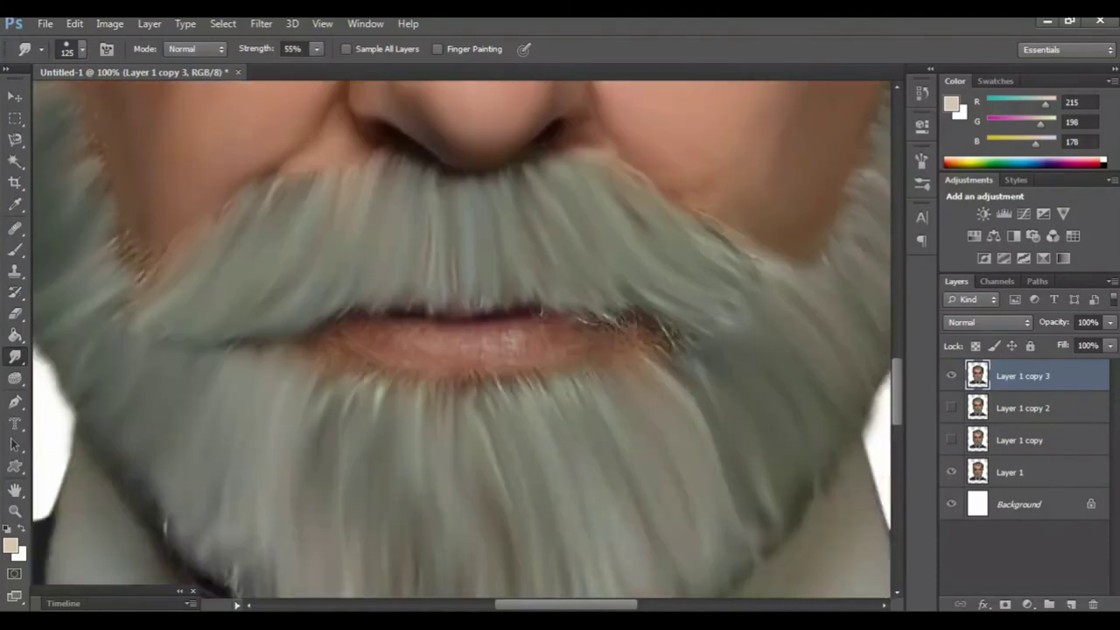
pyautogui.scroll(2, 461, 338)
pyautogui.scroll(1, 461, 339)
pyautogui.press('[')
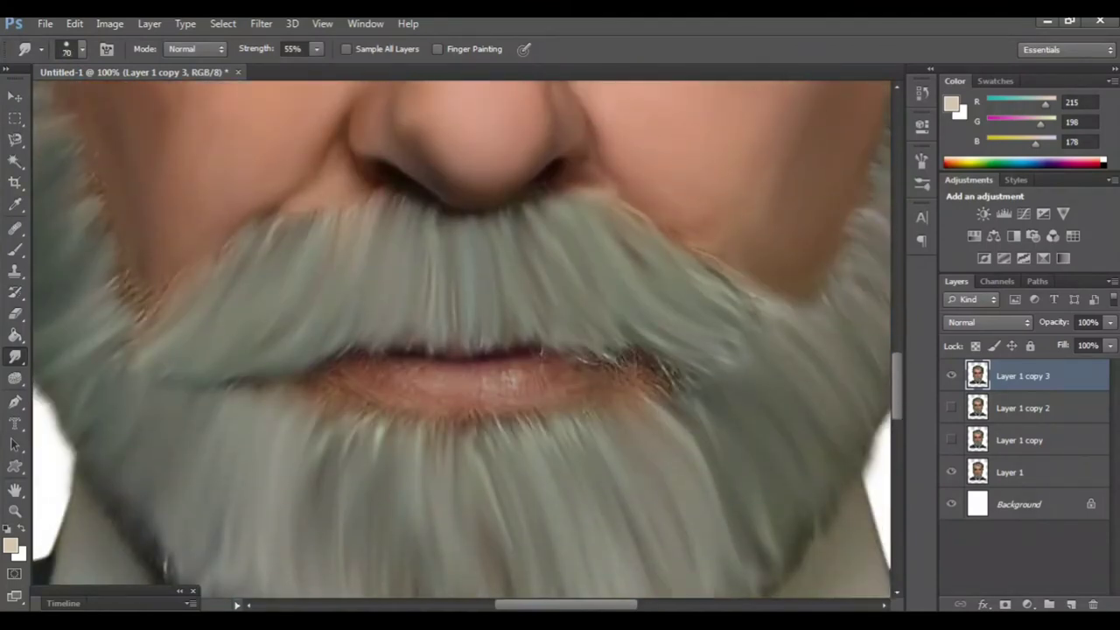
pyautogui.moveTo(460, 381)
pyautogui.mouseDown()
pyautogui.moveTo(337, 377)
pyautogui.moveTo(365, 369)
pyautogui.mouseUp()
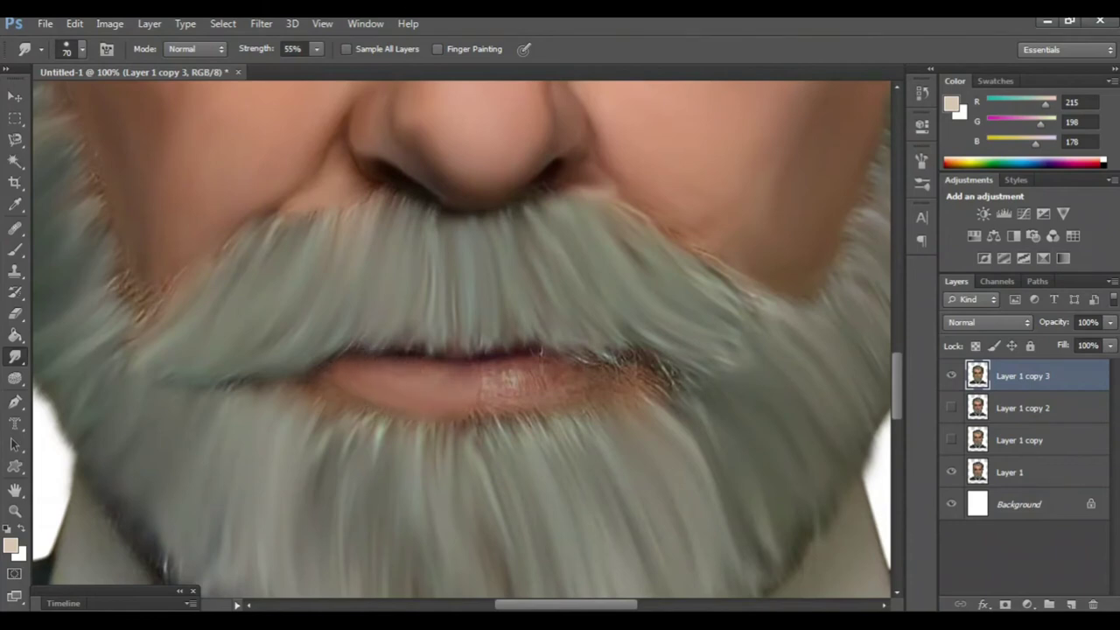
pyautogui.moveTo(526, 378); pyautogui.dragTo(495, 382)
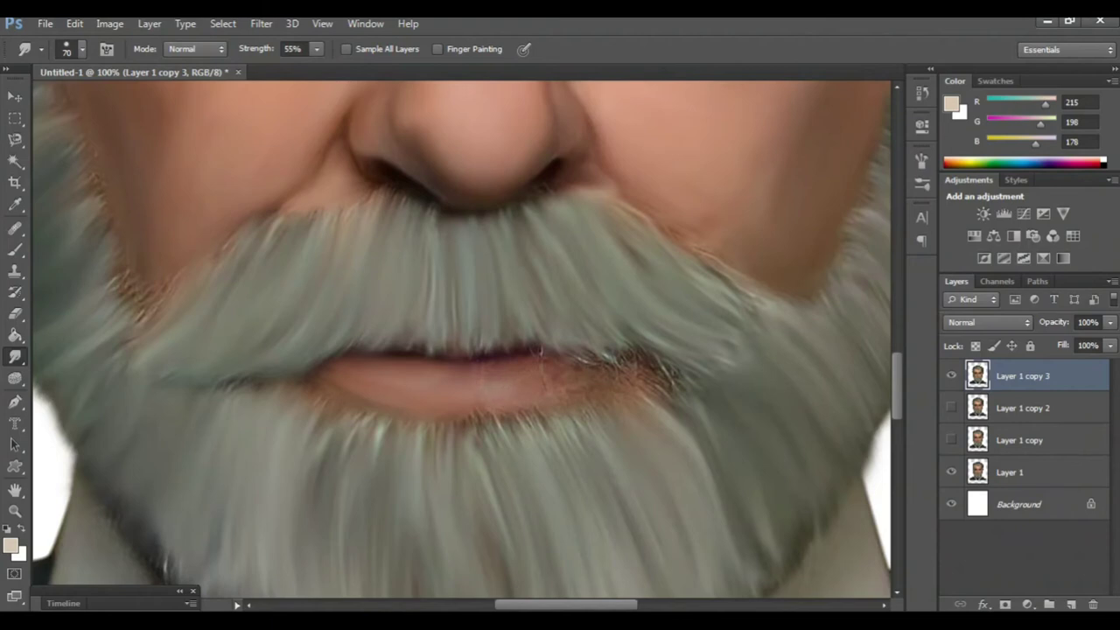
pyautogui.moveTo(565, 370); pyautogui.dragTo(630, 363)
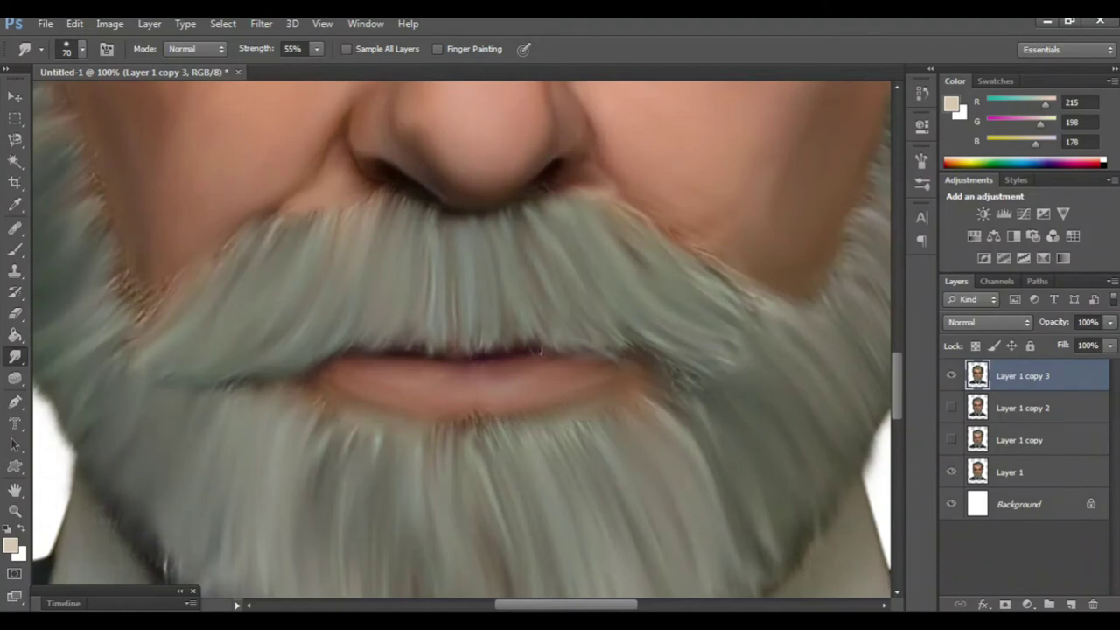
# Smooth the orange stubble on the left cheek, undoing and redoing one stroke.
pyautogui.scroll(-1, 324, 410)
pyautogui.moveTo(149, 256); pyautogui.dragTo(140, 271)
pyautogui.hotkey('ctrl', 'z')
pyautogui.moveTo(130, 273); pyautogui.dragTo(151, 258)
pyautogui.moveTo(540, 311)
pyautogui.mouseDown()
pyautogui.moveTo(517, 88)
pyautogui.moveTo(777, 100)
pyautogui.mouseUp()
pyautogui.hotkey('ctrl', '-')
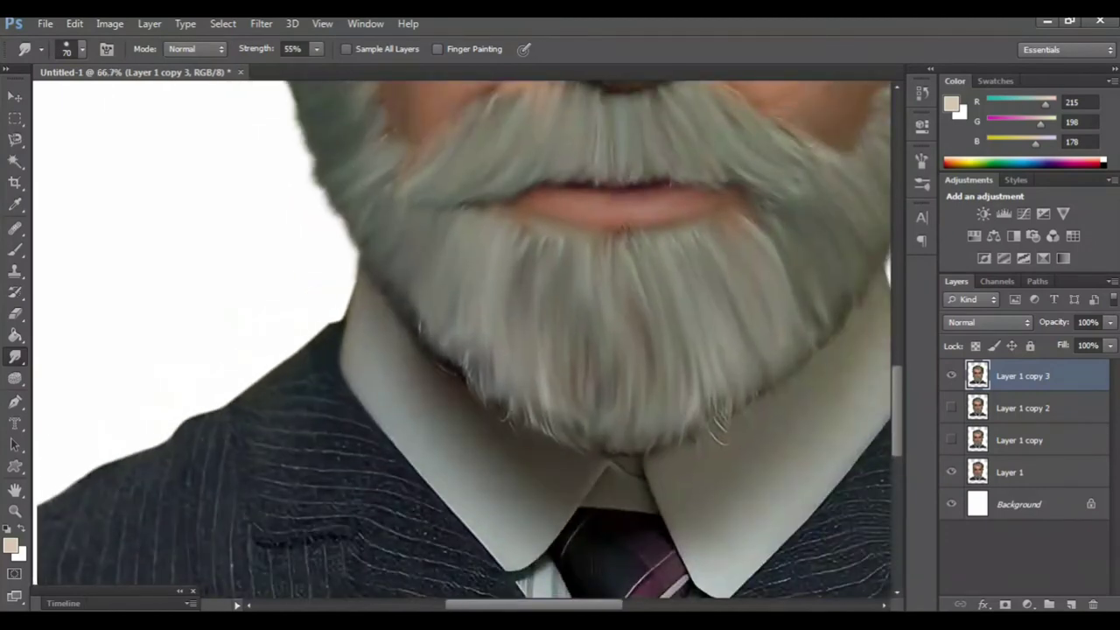
# Zoom in and smudge the jacket edge, neck and collar beside the tie.
pyautogui.hotkey('ctrl', '+')
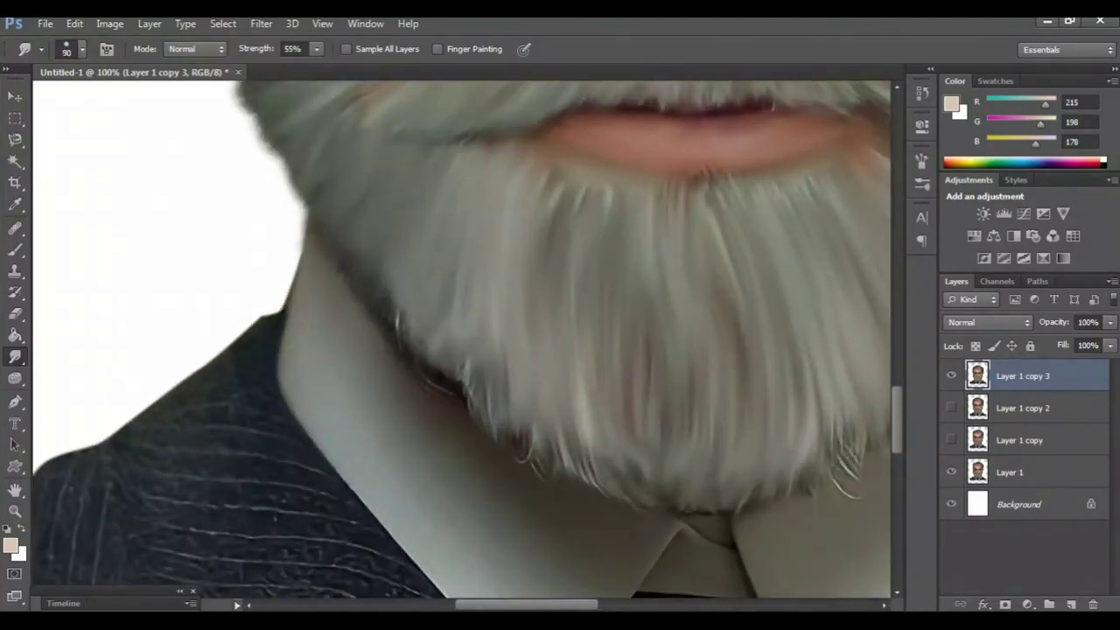
pyautogui.scroll(-3, 467, 340)
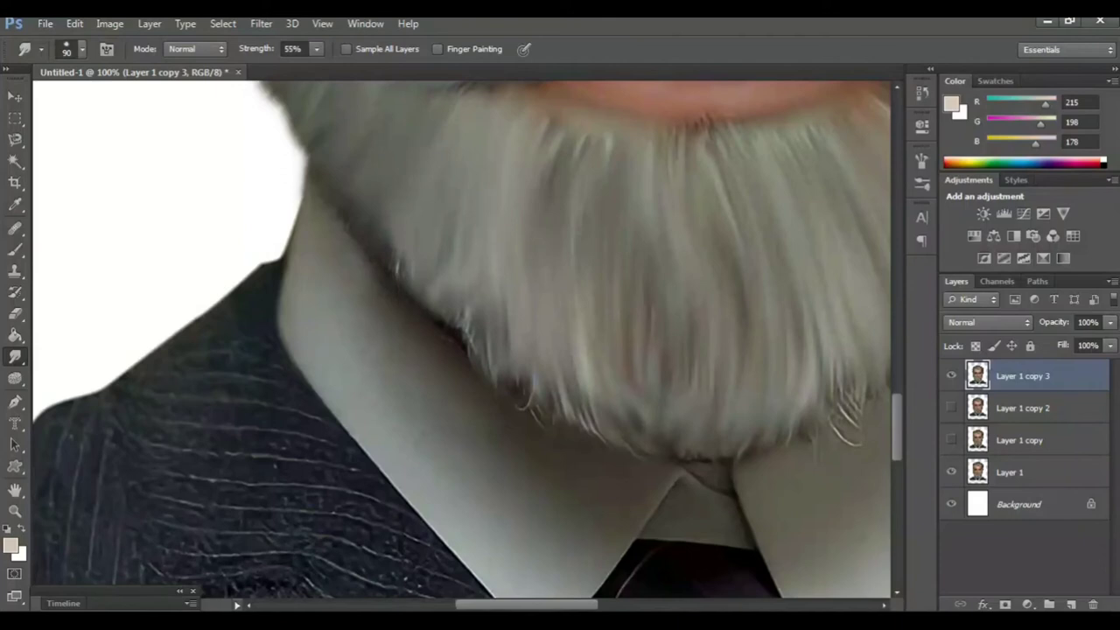
pyautogui.scroll(-3, 350, 435)
pyautogui.moveTo(354, 381); pyautogui.dragTo(381, 416)
pyautogui.moveTo(468, 516); pyautogui.dragTo(503, 560)
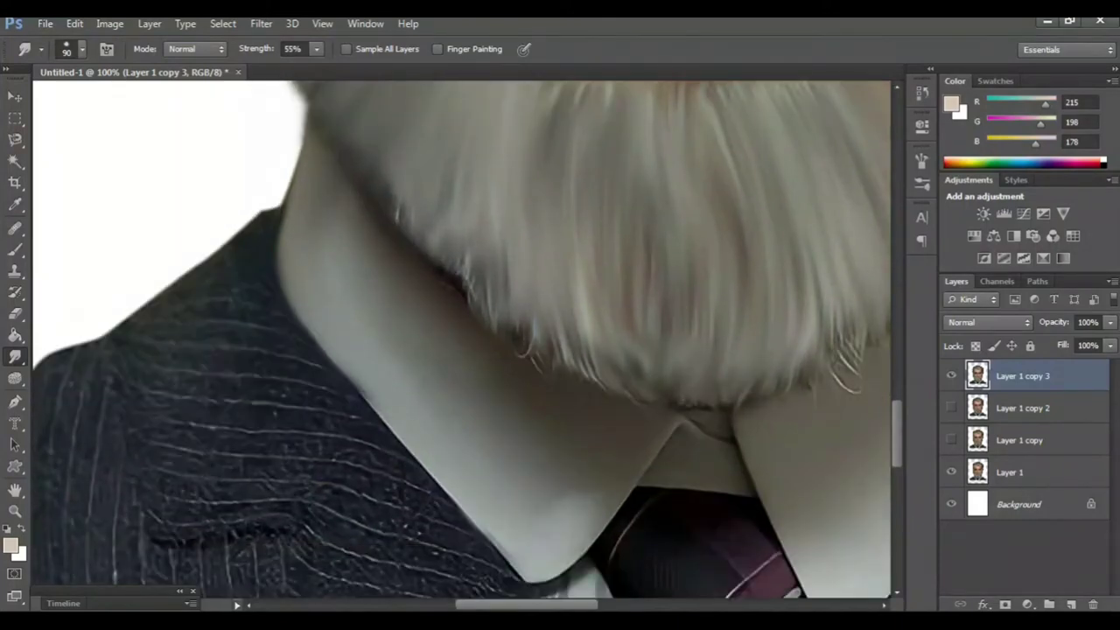
pyautogui.moveTo(560, 534); pyautogui.dragTo(622, 455)
pyautogui.moveTo(630, 495); pyautogui.dragTo(586, 451)
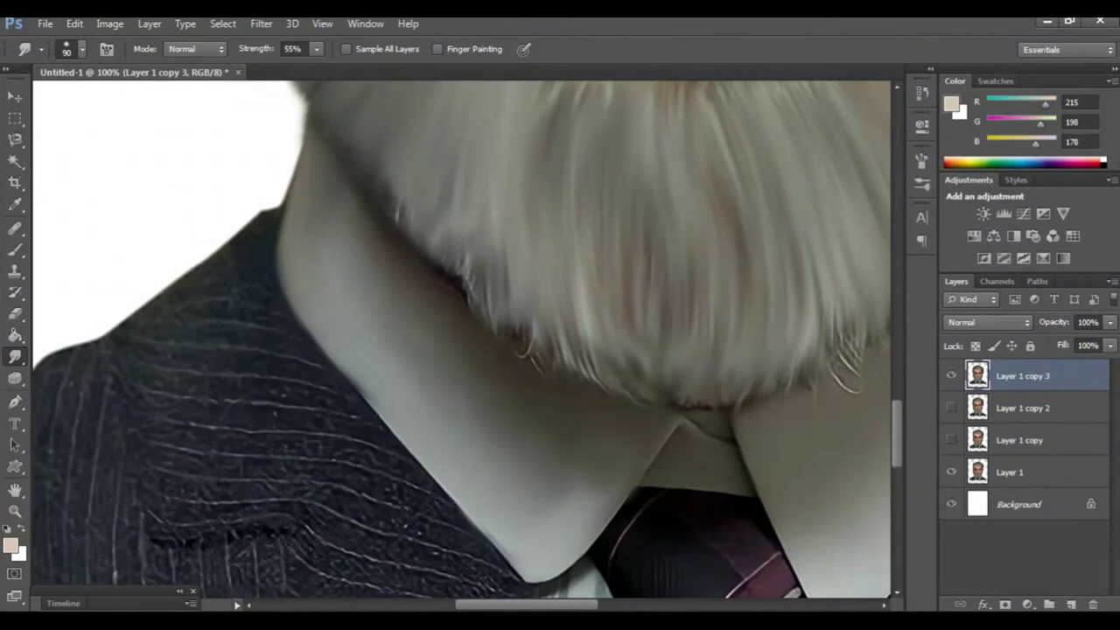
# With a larger smudge brush, smooth the shadowed neck, the collar edge and stray beard curls.
pyautogui.press(']')
pyautogui.press(']')
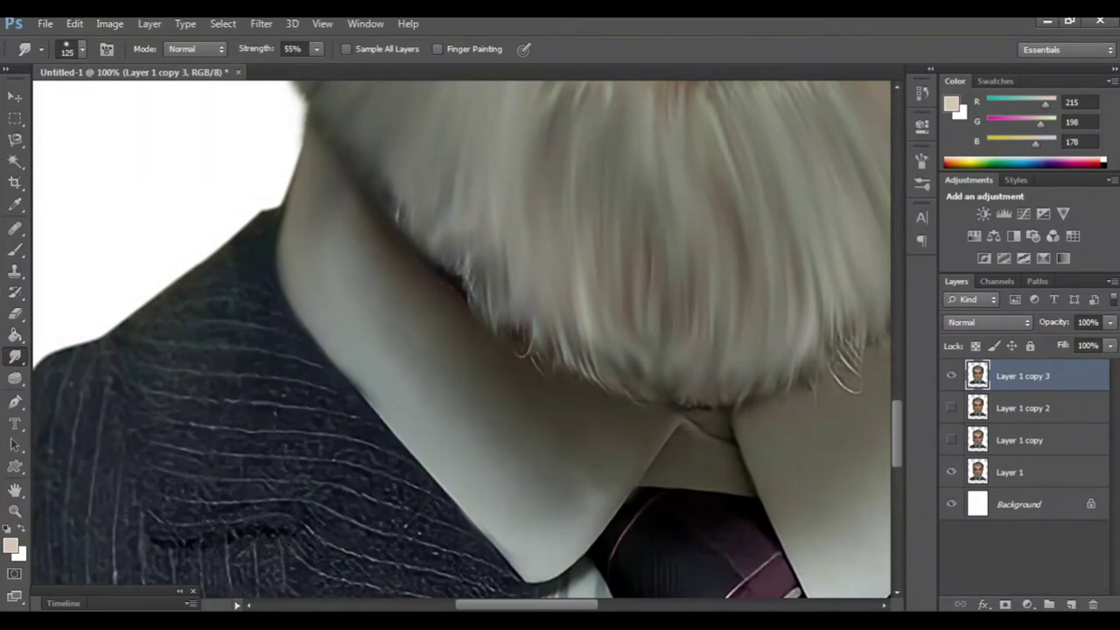
pyautogui.moveTo(436, 338); pyautogui.dragTo(516, 410)
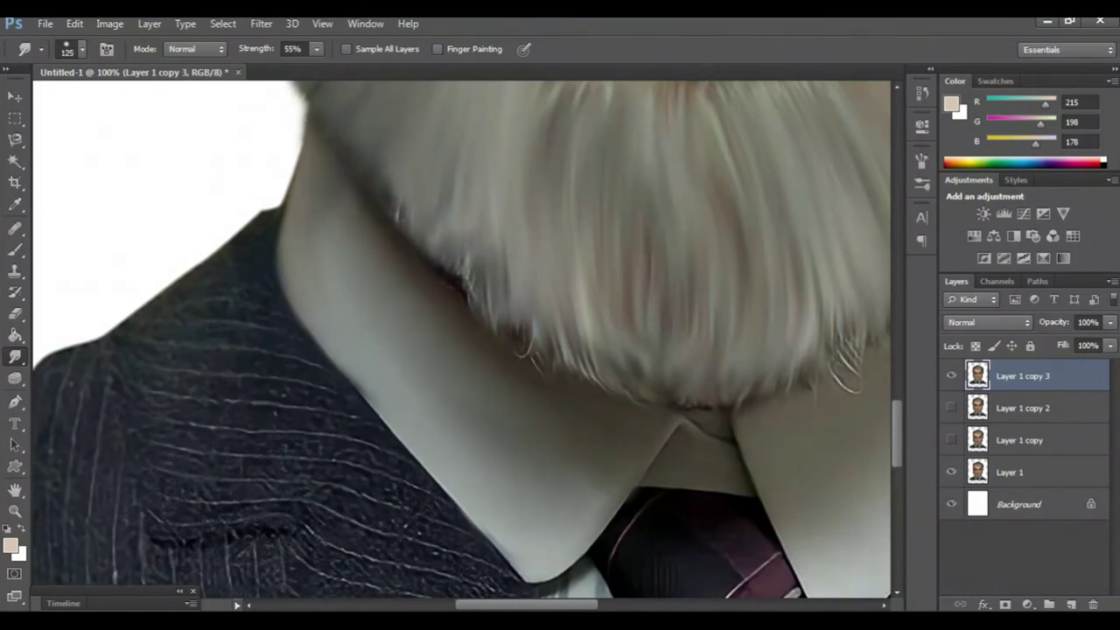
pyautogui.hscroll(5, 462, 342)
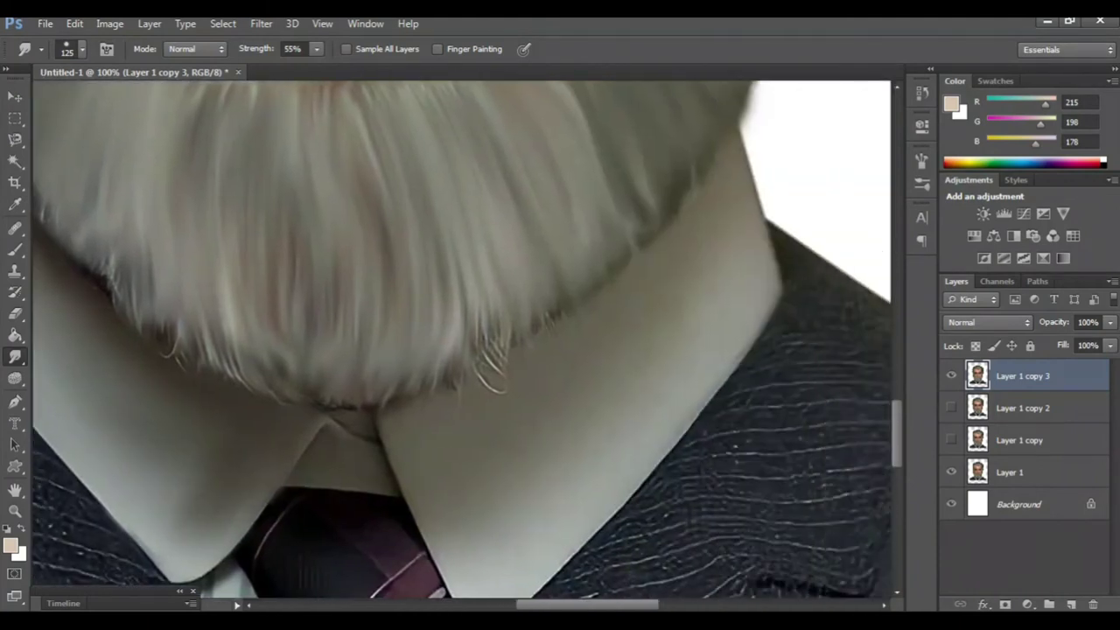
pyautogui.moveTo(753, 341); pyautogui.dragTo(687, 434)
pyautogui.moveTo(757, 215)
pyautogui.mouseDown()
pyautogui.moveTo(700, 280)
pyautogui.moveTo(649, 308)
pyautogui.mouseUp()
pyautogui.moveTo(503, 354); pyautogui.dragTo(450, 389)
pyautogui.moveTo(687, 306); pyautogui.dragTo(658, 338)
# Soften the shoulder edge and blend away the jacket's pinstripe texture along the lapel.
pyautogui.moveTo(350, 421)
pyautogui.mouseDown()
pyautogui.moveTo(462, 425)
pyautogui.moveTo(796, 376)
pyautogui.moveTo(797, 363)
pyautogui.mouseUp()
pyautogui.moveTo(490, 385)
pyautogui.mouseDown()
pyautogui.moveTo(438, 359)
pyautogui.moveTo(420, 289)
pyautogui.moveTo(342, 189)
pyautogui.moveTo(263, 262)
pyautogui.moveTo(236, 337)
pyautogui.moveTo(288, 468)
pyautogui.moveTo(368, 451)
pyautogui.moveTo(477, 503)
pyautogui.moveTo(534, 578)
pyautogui.mouseUp()
pyautogui.moveTo(517, 442)
pyautogui.mouseDown()
pyautogui.moveTo(412, 407)
pyautogui.moveTo(359, 324)
pyautogui.mouseUp()
pyautogui.moveTo(376, 381); pyautogui.dragTo(328, 293)
pyautogui.moveTo(363, 401); pyautogui.dragTo(298, 343)
pyautogui.moveTo(326, 385); pyautogui.dragTo(311, 404)
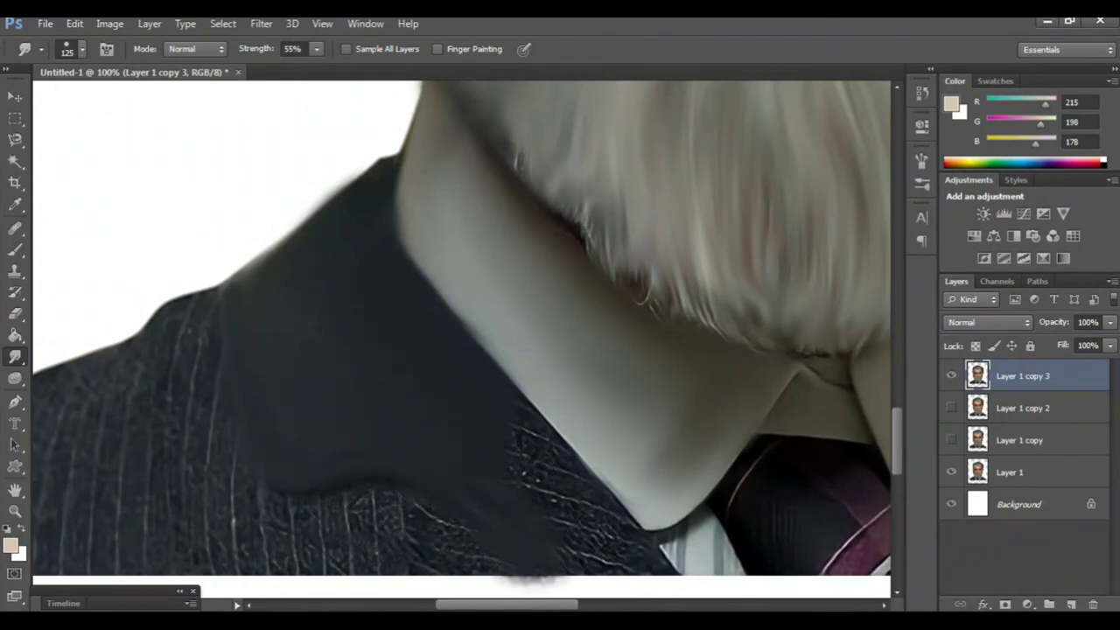
# Zoom out until the whole portrait fits the window.
pyautogui.hotkey('ctrl', '-')
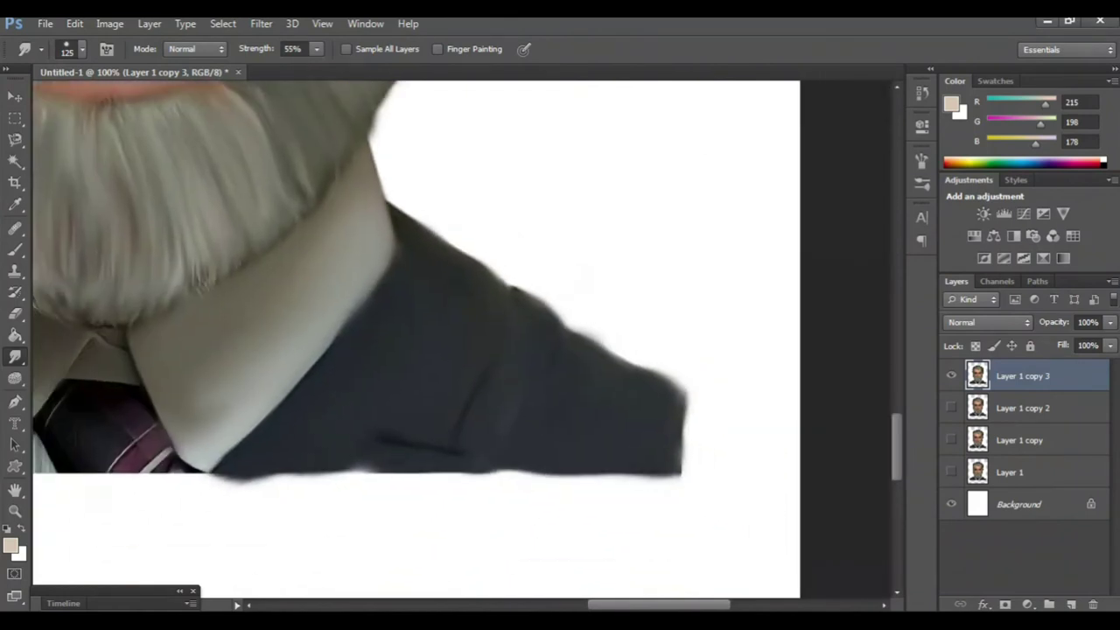
pyautogui.hotkey('ctrl', '-')
pyautogui.hotkey('ctrl', '-')
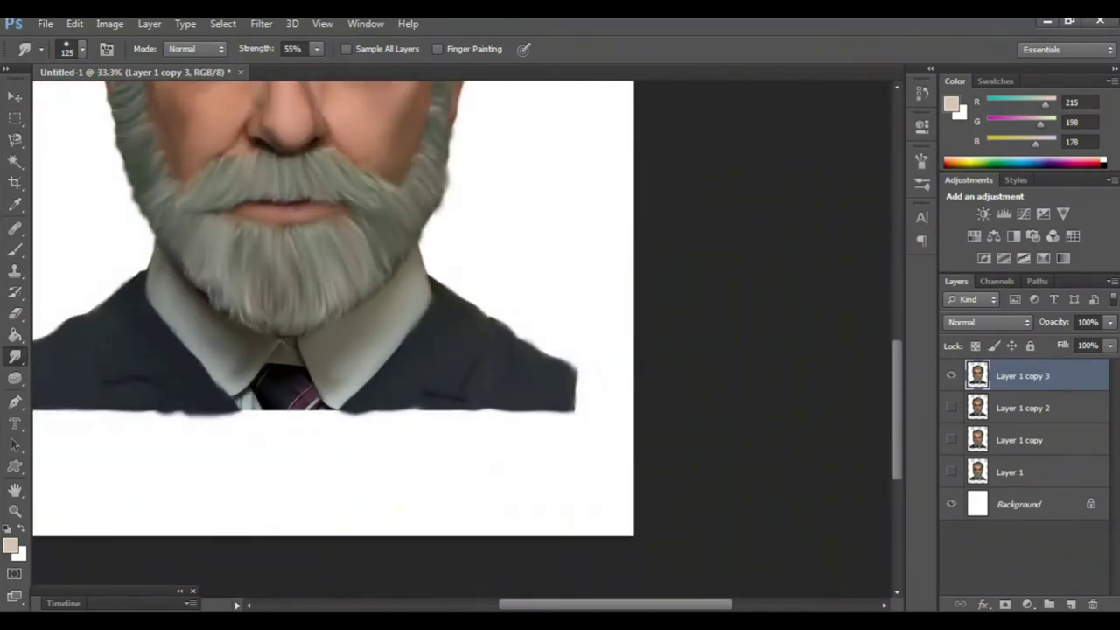
pyautogui.scroll(3, 350, 306)
pyautogui.hotkey('ctrl', '-')
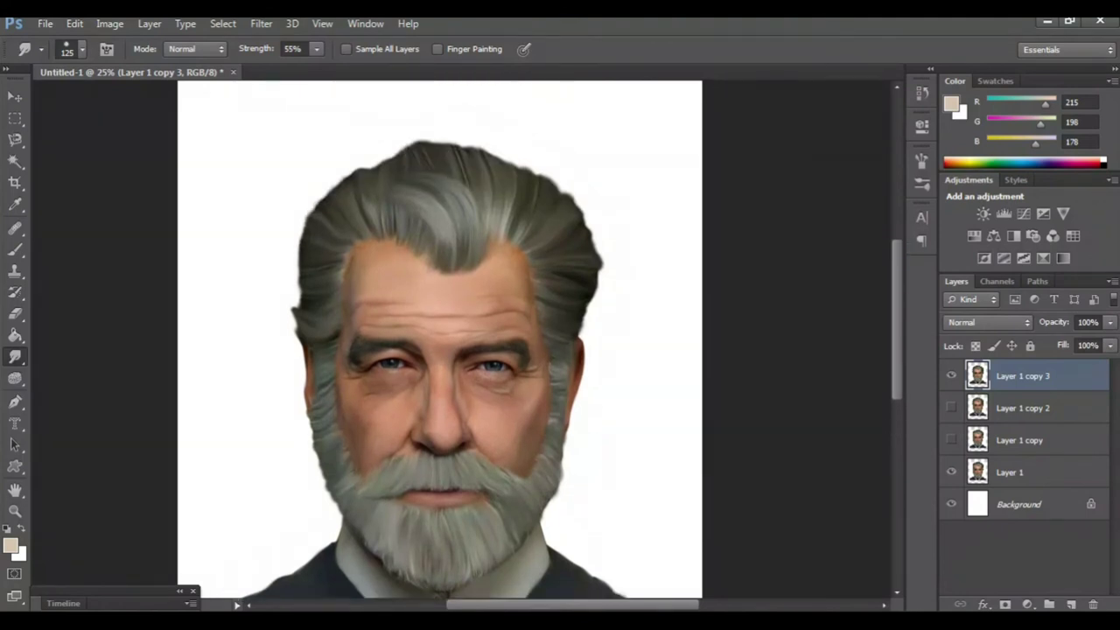
pyautogui.hotkey('ctrl', '-')
# Add Layer 2 beneath Layer 1 copy 3 and use a 300 px brush enlarged to 1100.
pyautogui.press('b')
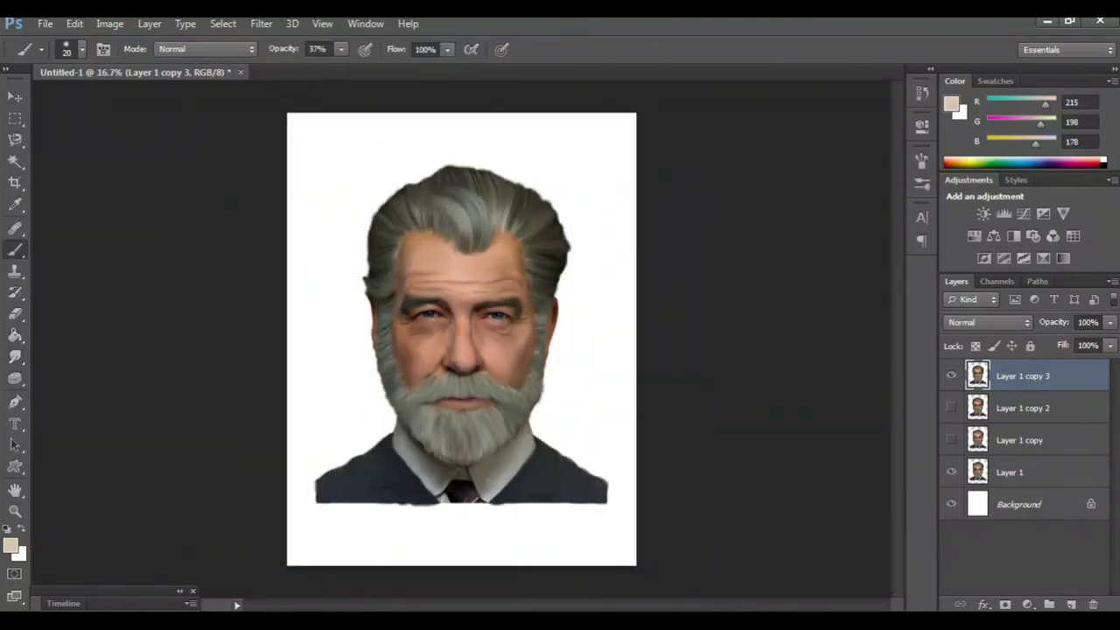
pyautogui.click(1071, 604)
pyautogui.moveTo(1009, 376); pyautogui.dragTo(1010, 415)
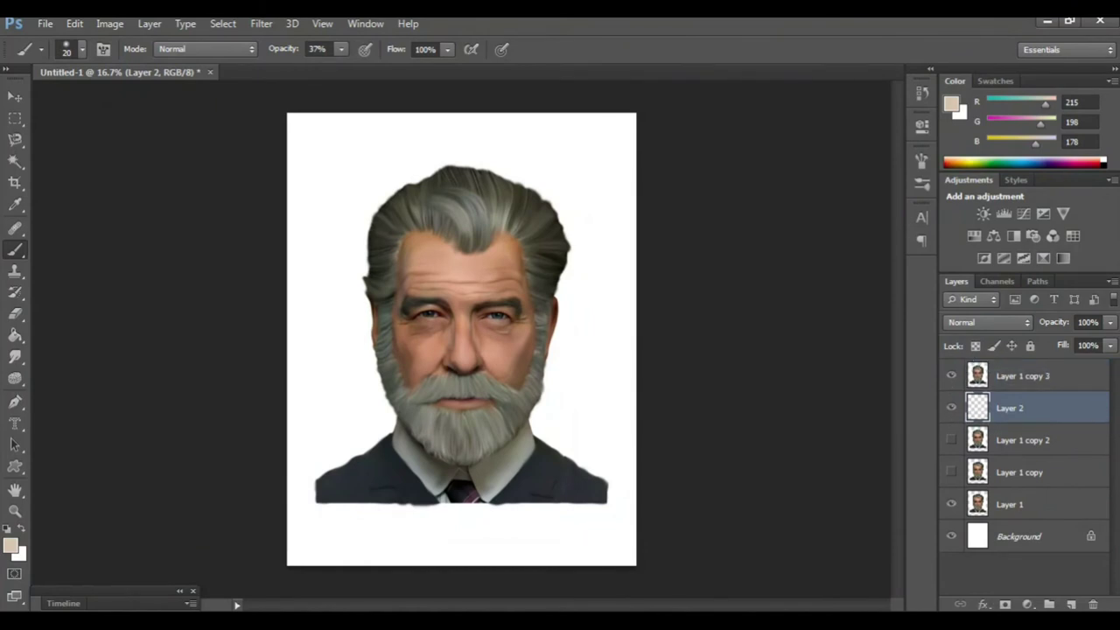
pyautogui.click(83, 49)
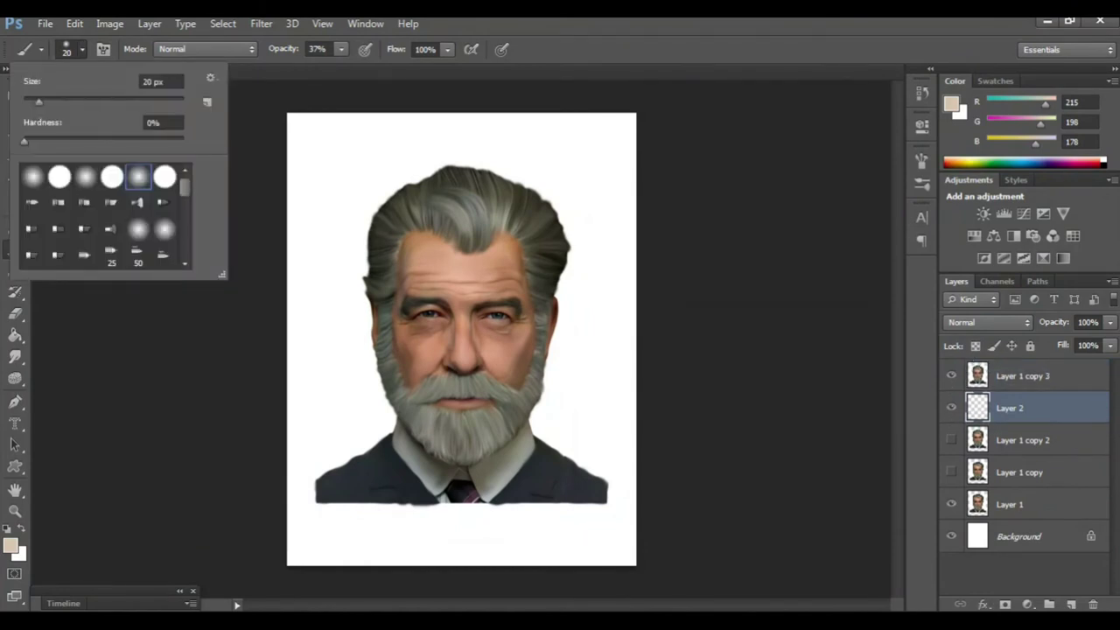
pyautogui.scroll(-5, 105, 215)
pyautogui.scroll(-5, 105, 214)
pyautogui.doubleClick(59, 252)
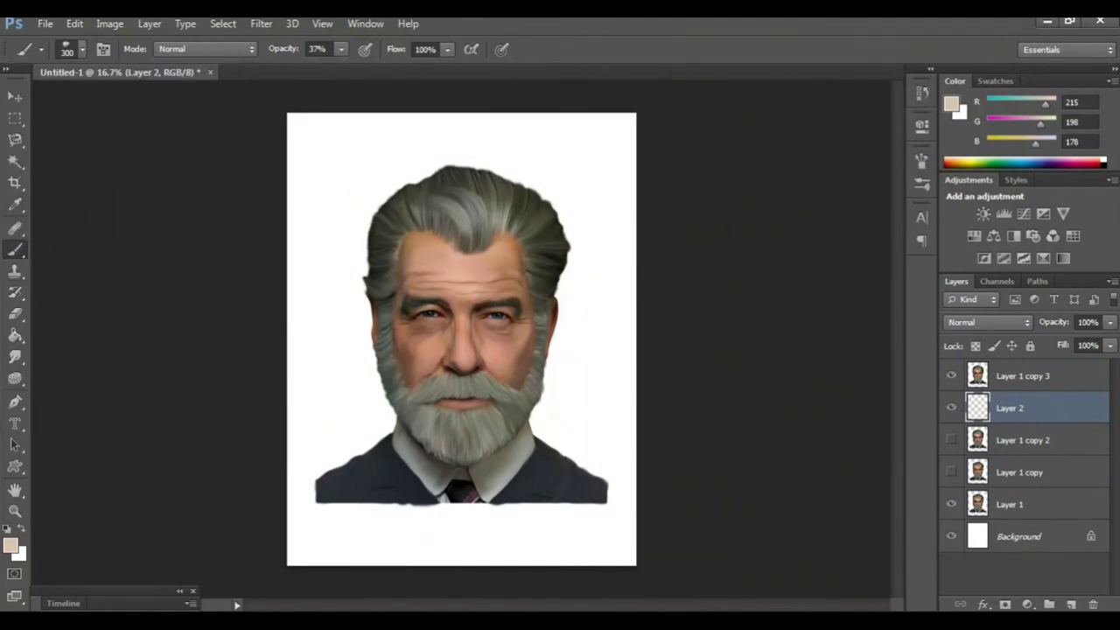
pyautogui.press(']')
pyautogui.press(']')
pyautogui.press(']')
pyautogui.press(']')
pyautogui.press(']')
pyautogui.press(']')
# Sample the suit's grey and lighten it to RGB 49, 56, 65 (#313841).
pyautogui.keyDown('alt'); pyautogui.click(376, 468); pyautogui.keyUp('alt')
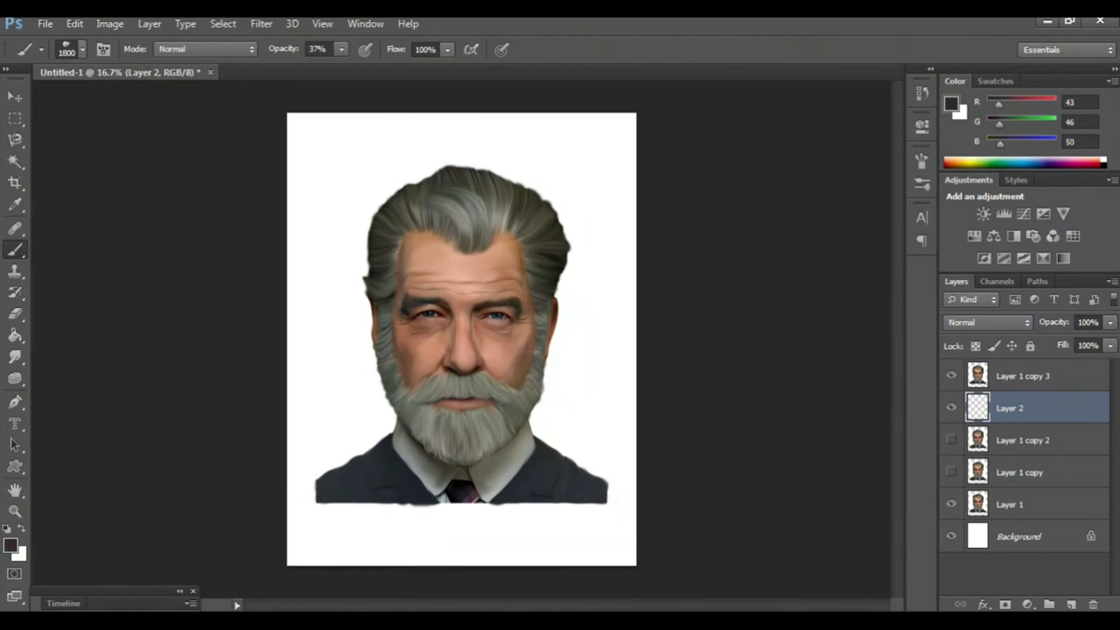
pyautogui.click(11, 546)
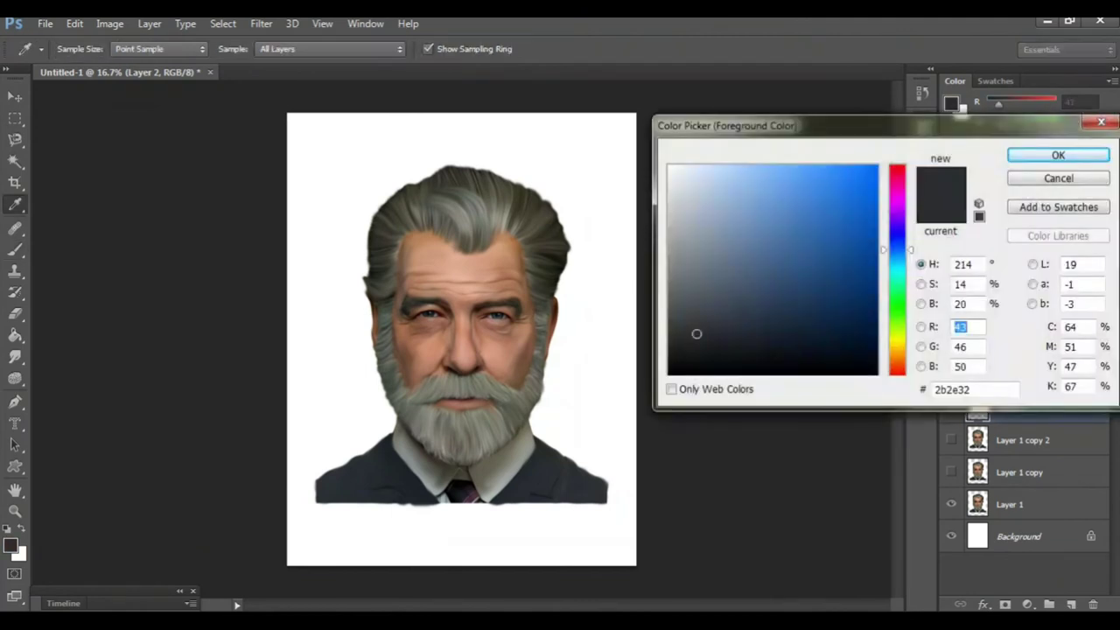
pyautogui.moveTo(697, 334); pyautogui.dragTo(720, 321)
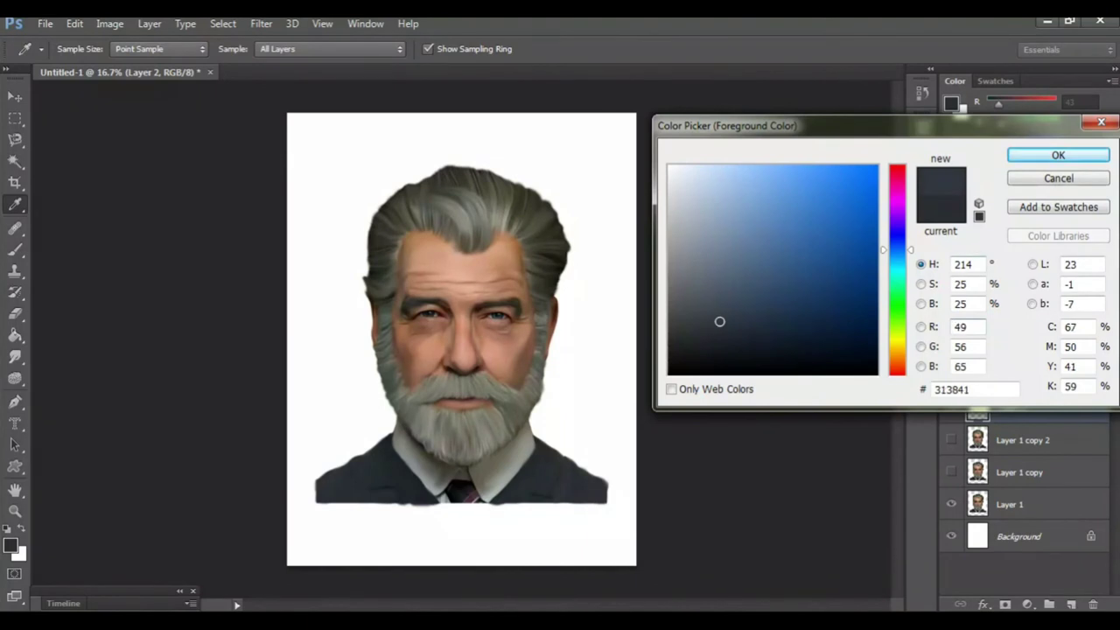
pyautogui.click(1058, 155)
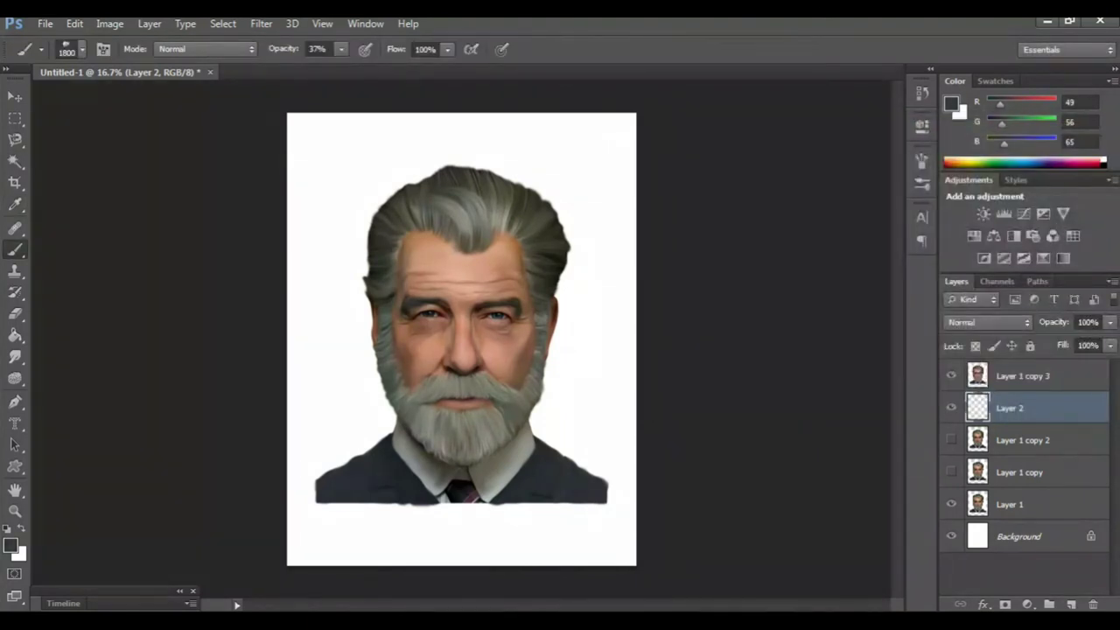
# Paint a soft grey wash up the right edge on Layer 2.
pyautogui.moveTo(647, 560)
pyautogui.mouseDown()
pyautogui.moveTo(613, 525)
pyautogui.moveTo(622, 490)
pyautogui.moveTo(613, 508)
pyautogui.mouseUp()
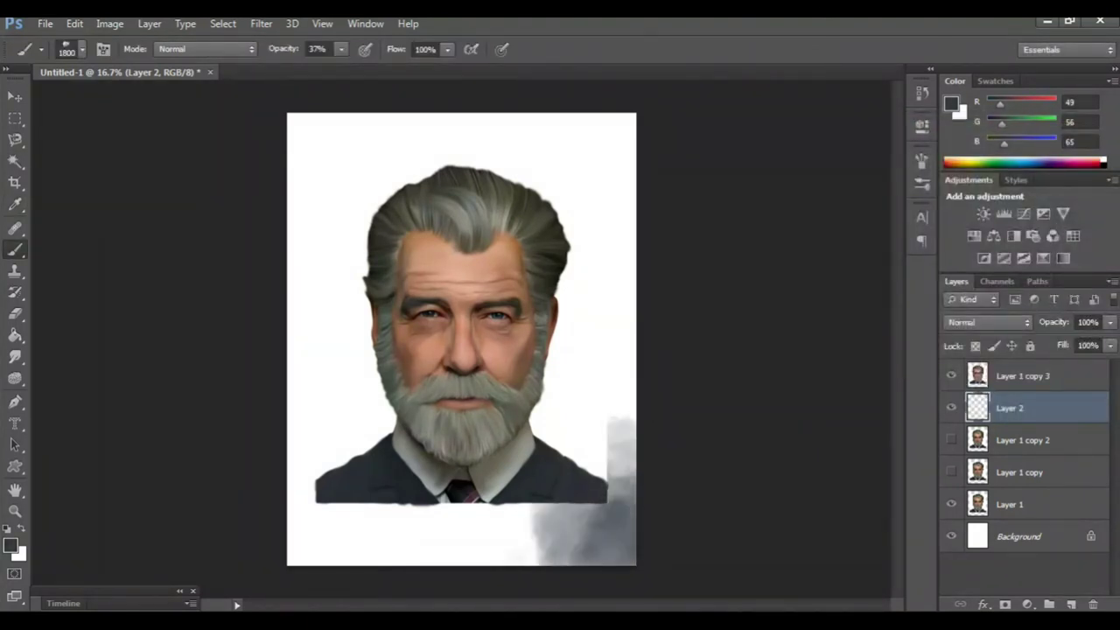
pyautogui.moveTo(648, 402); pyautogui.dragTo(560, 560)
pyautogui.moveTo(648, 438); pyautogui.dragTo(648, 350)
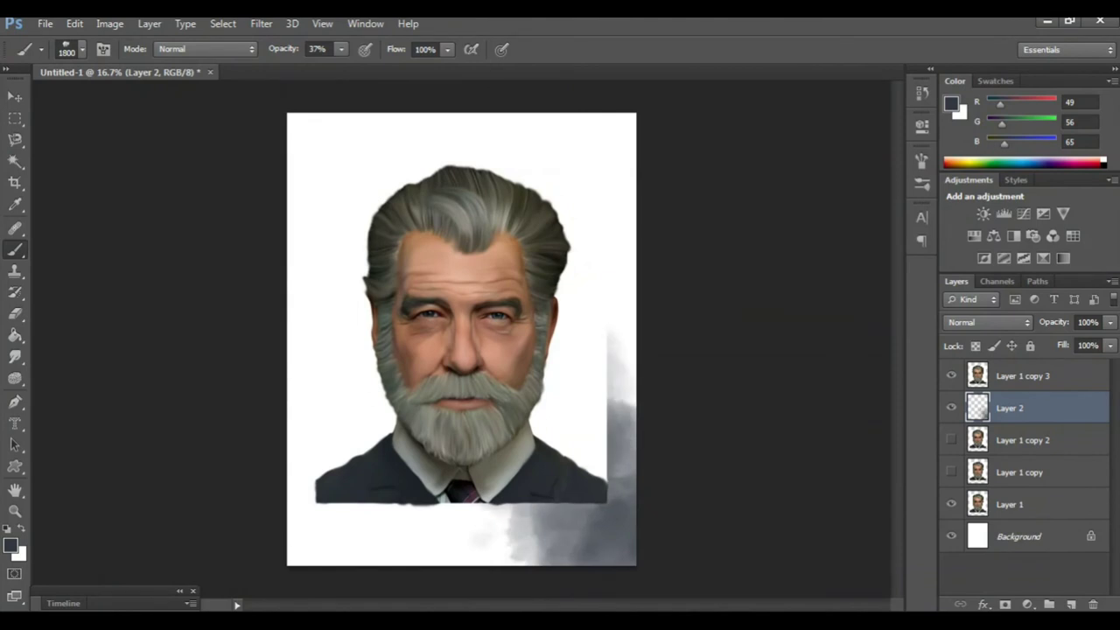
# Magic Wand the white surround on Layer 1 copy 3, delete it, and deselect.
pyautogui.press('w')
pyautogui.click(1024, 376)
pyautogui.click(341, 219)
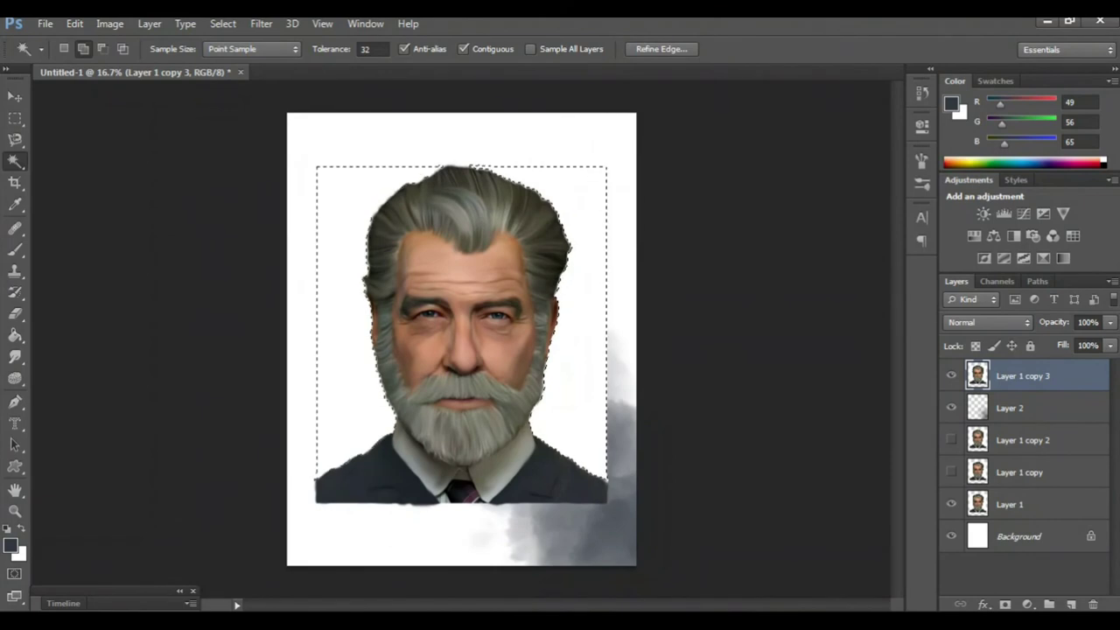
pyautogui.press('Delete')
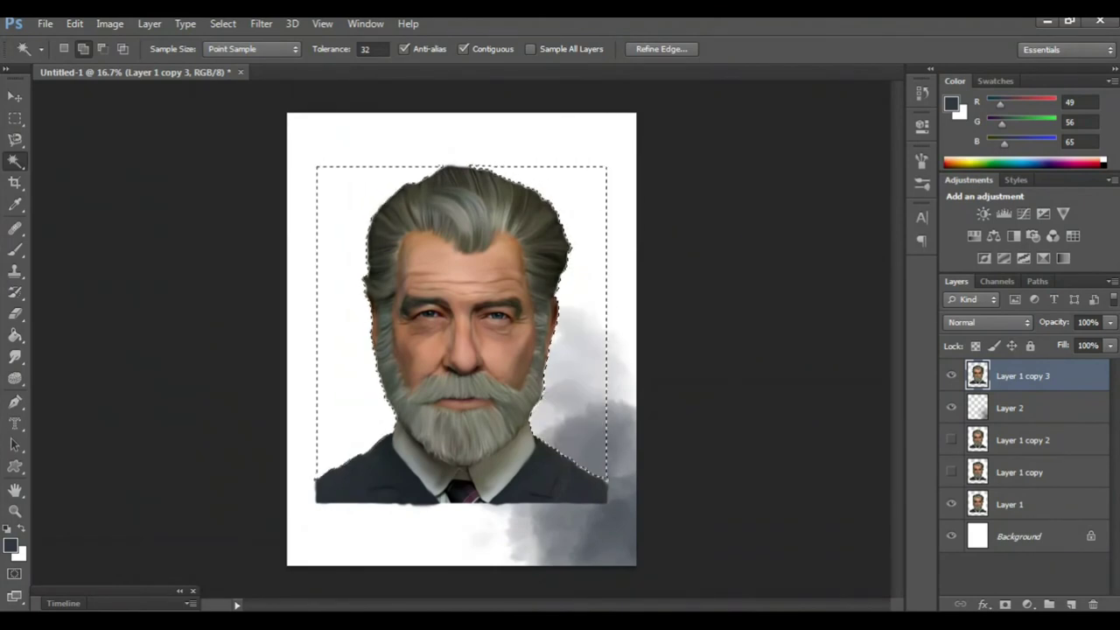
pyautogui.hotkey('ctrl', 'shift', 'i')
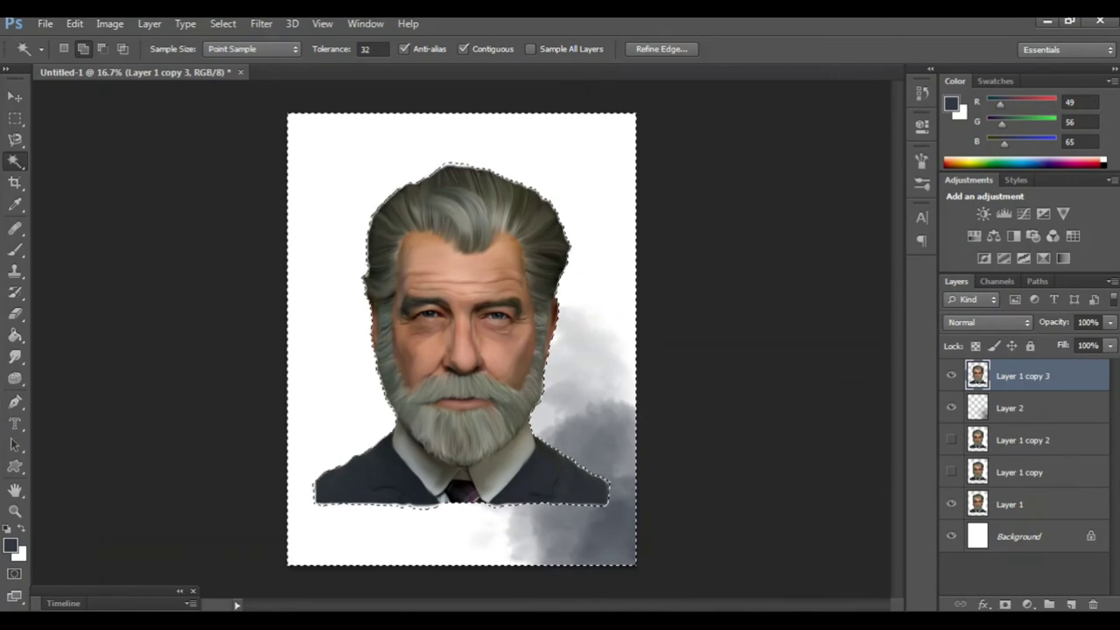
pyautogui.press('m')
pyautogui.hotkey('ctrl', 'd')
pyautogui.hotkey('ctrl', 'd')
# Brush grey clouds over the lower-left, left and bottom background.
pyautogui.press('b')
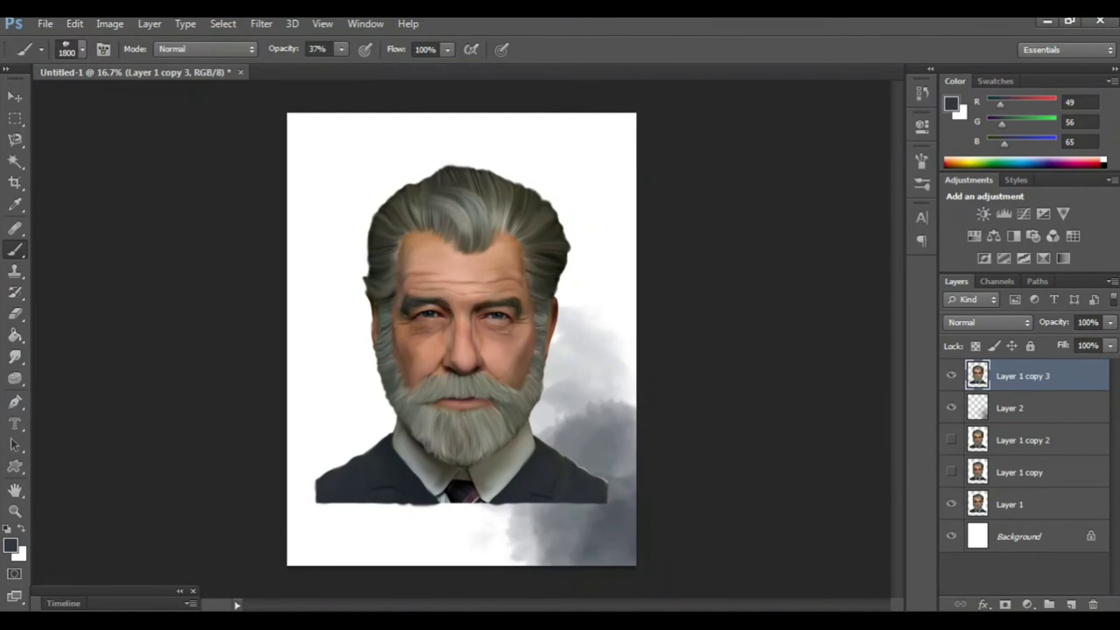
pyautogui.moveTo(402, 526)
pyautogui.mouseDown()
pyautogui.moveTo(315, 455)
pyautogui.moveTo(421, 533)
pyautogui.moveTo(332, 403)
pyautogui.moveTo(420, 368)
pyautogui.mouseUp()
pyautogui.moveTo(332, 437)
pyautogui.mouseDown()
pyautogui.moveTo(411, 376)
pyautogui.moveTo(446, 517)
pyautogui.moveTo(525, 525)
pyautogui.moveTo(560, 543)
pyautogui.mouseUp()
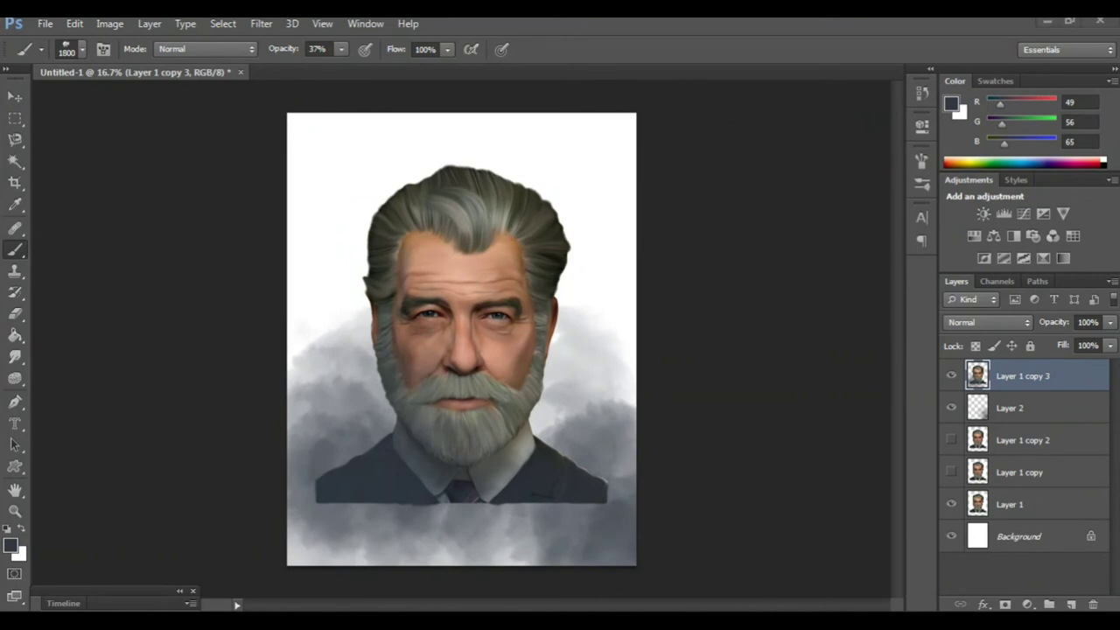
# Sample near-black from the hair and darken clouds across the top, left edge and beside the head.
pyautogui.keyDown('alt'); pyautogui.click(554, 263); pyautogui.keyUp('alt')
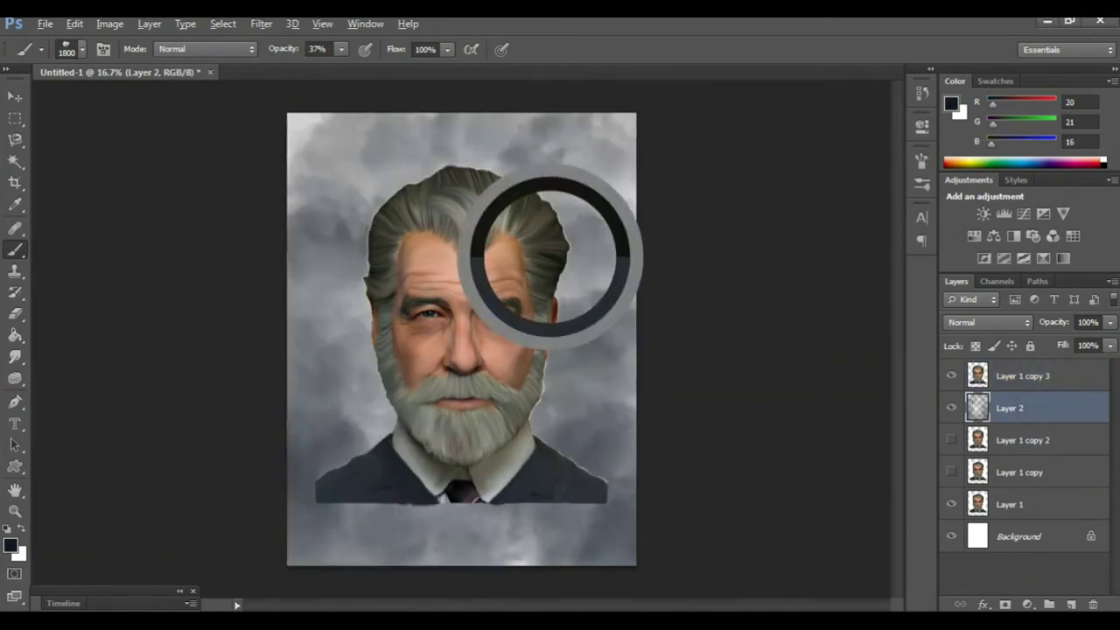
pyautogui.moveTo(647, 132); pyautogui.dragTo(604, 184)
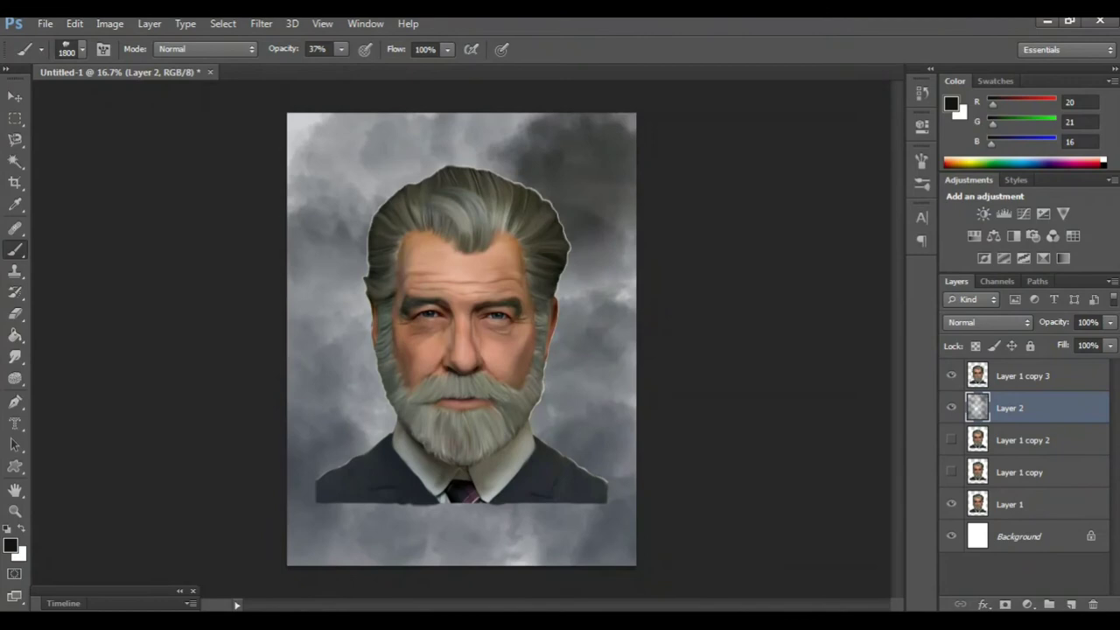
pyautogui.moveTo(516, 131)
pyautogui.mouseDown()
pyautogui.moveTo(402, 132)
pyautogui.moveTo(428, 132)
pyautogui.moveTo(341, 184)
pyautogui.mouseUp()
pyautogui.moveTo(386, 131)
pyautogui.mouseDown()
pyautogui.moveTo(306, 175)
pyautogui.moveTo(302, 298)
pyautogui.mouseUp()
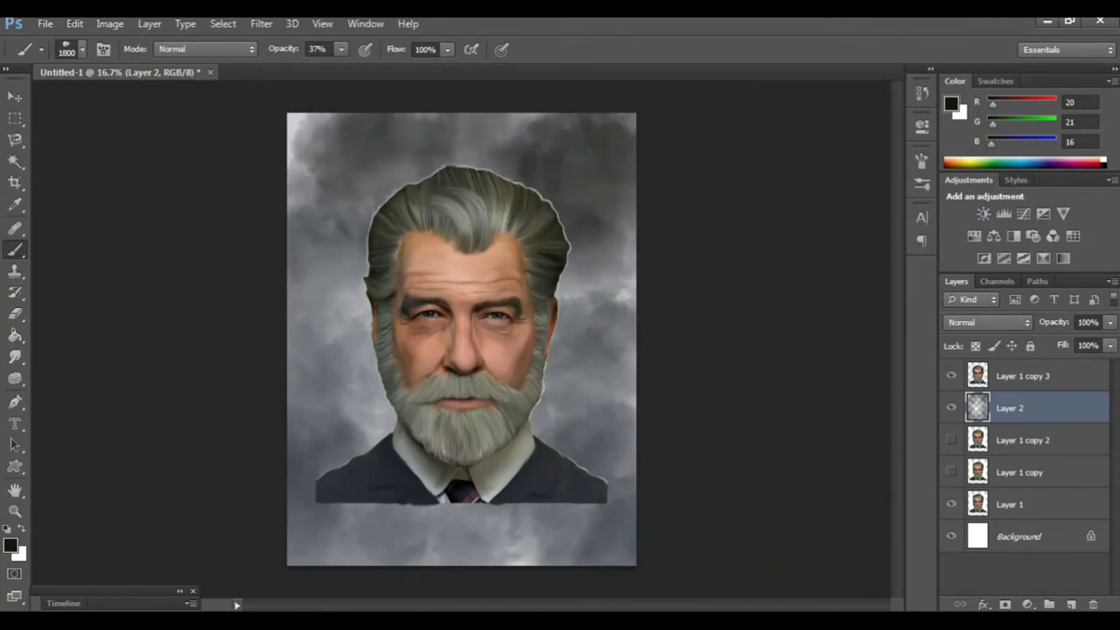
pyautogui.moveTo(368, 193); pyautogui.dragTo(306, 350)
pyautogui.moveTo(333, 218); pyautogui.dragTo(350, 293)
pyautogui.moveTo(604, 228); pyautogui.dragTo(604, 315)
pyautogui.moveTo(604, 184); pyautogui.dragTo(604, 298)
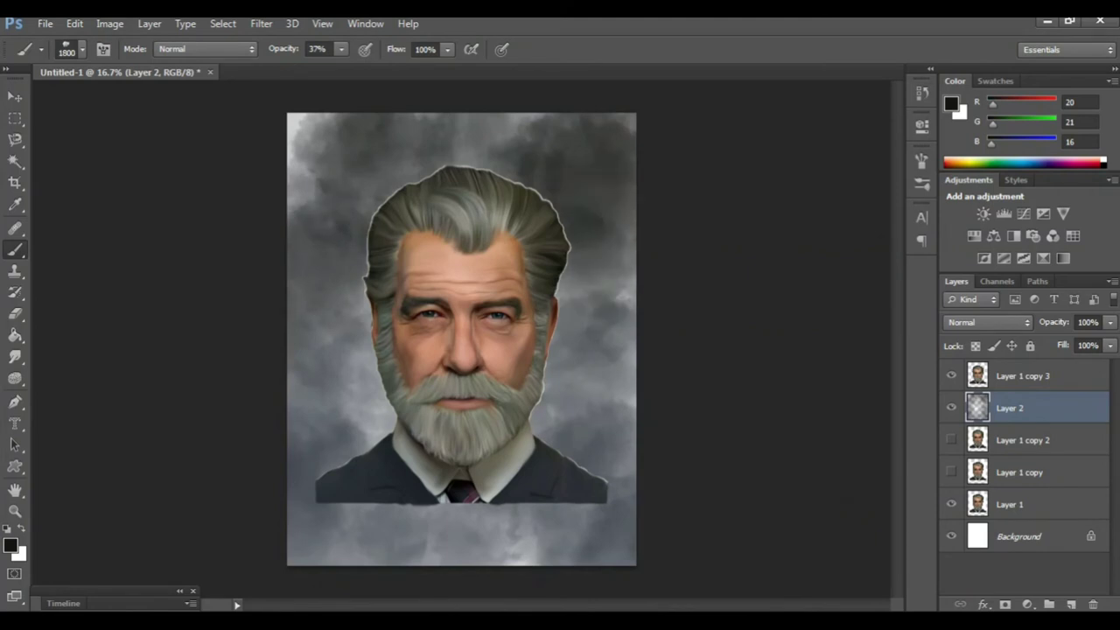
pyautogui.moveTo(613, 219); pyautogui.dragTo(587, 438)
# Sample a medium dark grey and deepen clouds across the top and beside the beard.
pyautogui.keyDown('alt'); pyautogui.click(525, 141); pyautogui.keyUp('alt')
pyautogui.moveTo(315, 219); pyautogui.dragTo(315, 123)
pyautogui.moveTo(411, 167)
pyautogui.mouseDown()
pyautogui.moveTo(464, 157)
pyautogui.moveTo(525, 122)
pyautogui.moveTo(631, 123)
pyautogui.mouseUp()
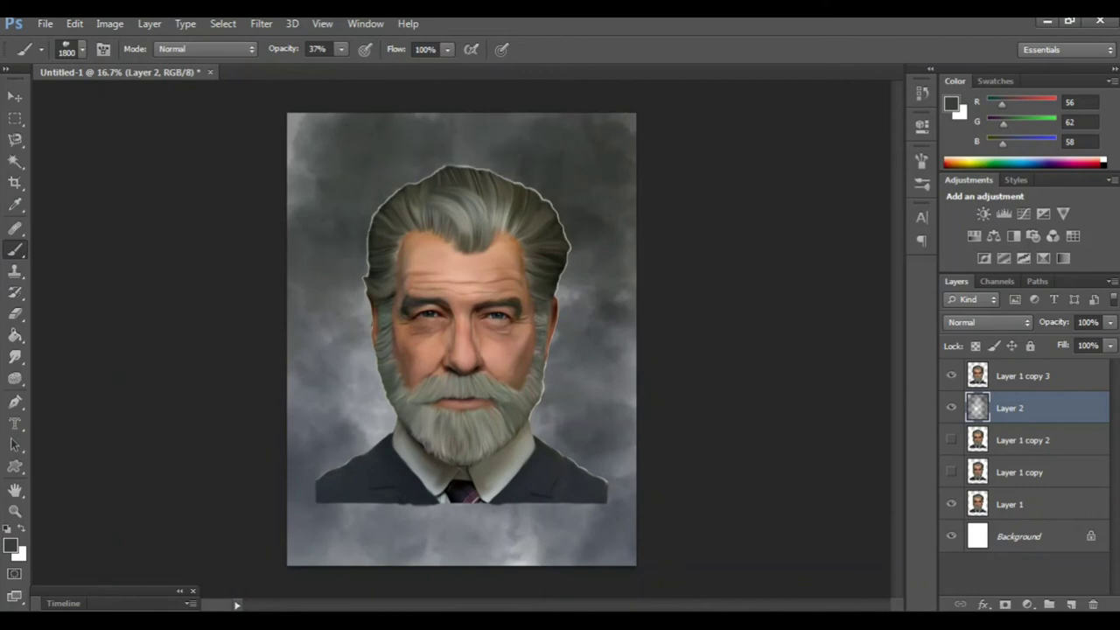
pyautogui.moveTo(587, 298); pyautogui.dragTo(613, 437)
pyautogui.moveTo(332, 333); pyautogui.dragTo(324, 447)
# Darken the clouds beside the beard and along the bottom.
pyautogui.moveTo(355, 350); pyautogui.dragTo(383, 412)
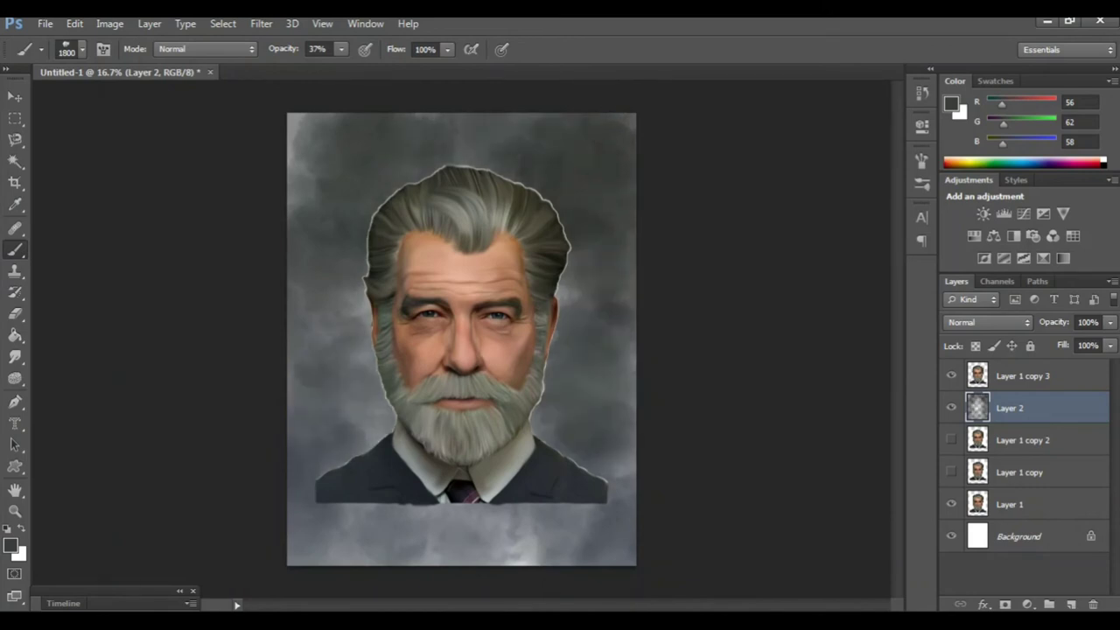
pyautogui.moveTo(604, 507)
pyautogui.mouseDown()
pyautogui.moveTo(613, 560)
pyautogui.moveTo(420, 534)
pyautogui.mouseUp()
pyautogui.moveTo(495, 536); pyautogui.dragTo(298, 543)
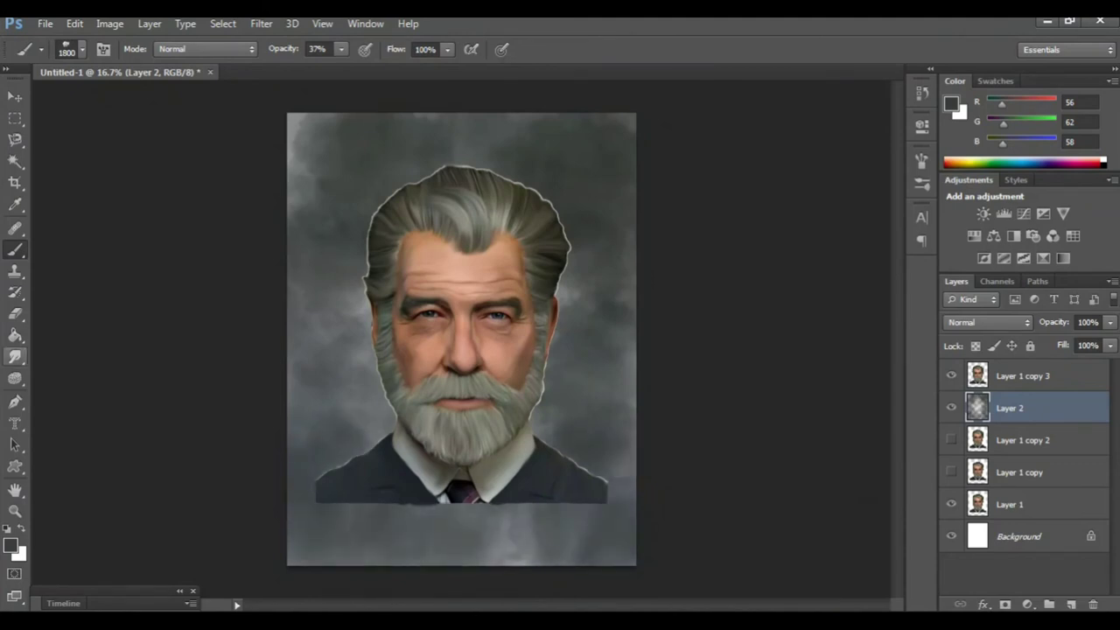
# Blend the background clouds into smooth grey with the Smudge tool at 43% strength.
pyautogui.click(15, 357)
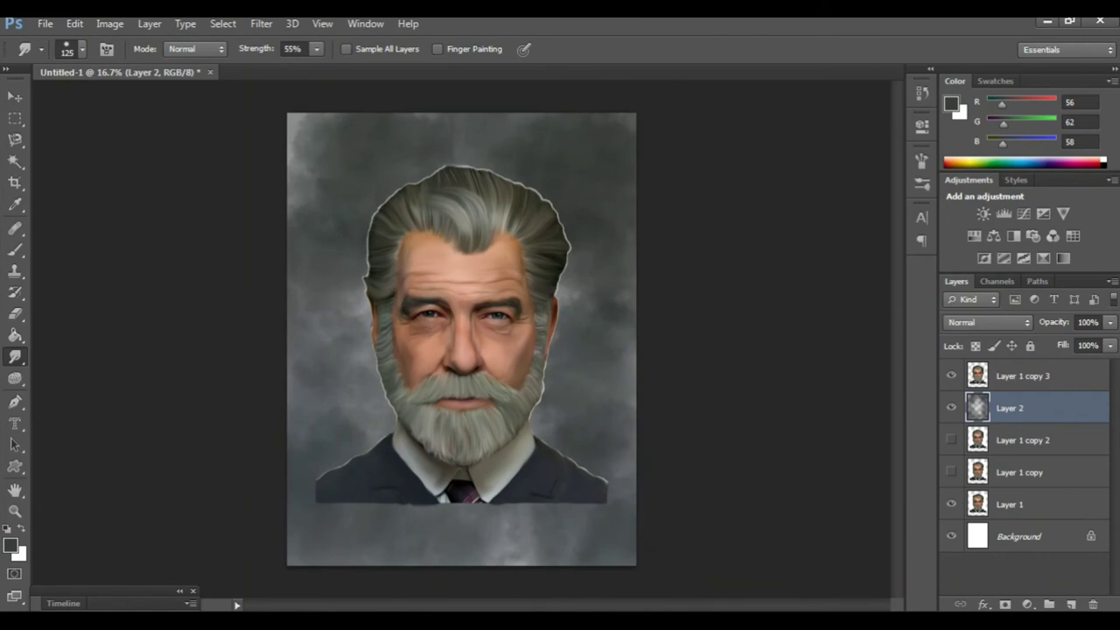
pyautogui.hotkey('ctrl', '+')
pyautogui.hotkey('ctrl', '+')
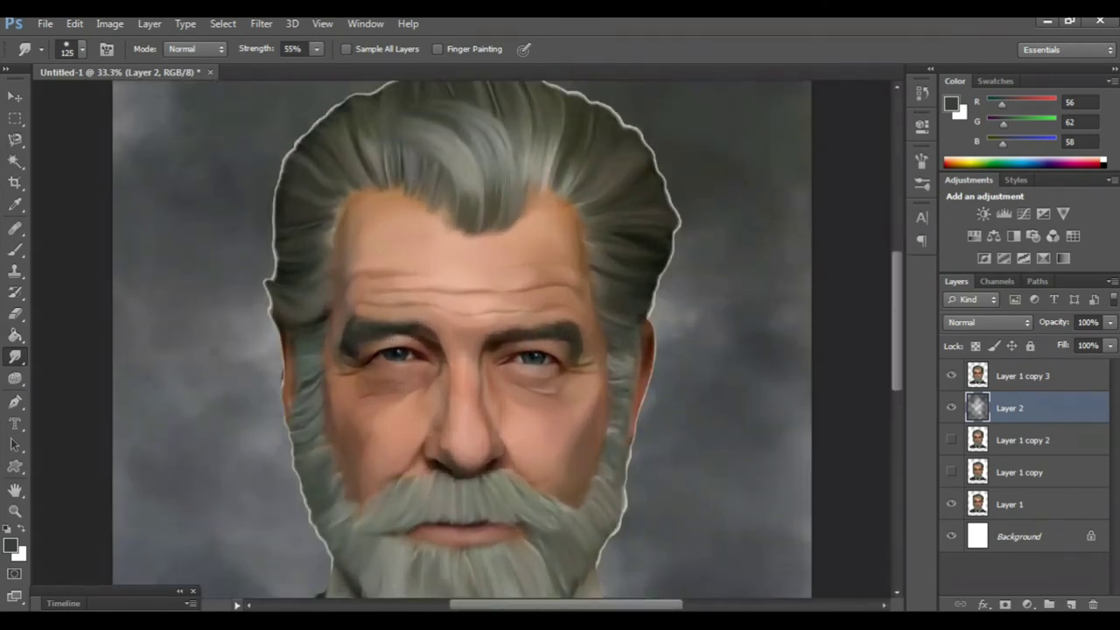
pyautogui.click(317, 49)
pyautogui.moveTo(317, 67); pyautogui.dragTo(306, 67)
pyautogui.scroll(1, 463, 350)
pyautogui.press(']')
pyautogui.press(']')
pyautogui.press(']')
pyautogui.press(']')
pyautogui.press(']')
pyautogui.scroll(-1, 507, 367)
pyautogui.moveTo(180, 170); pyautogui.dragTo(131, 162)
pyautogui.moveTo(205, 149); pyautogui.dragTo(131, 166)
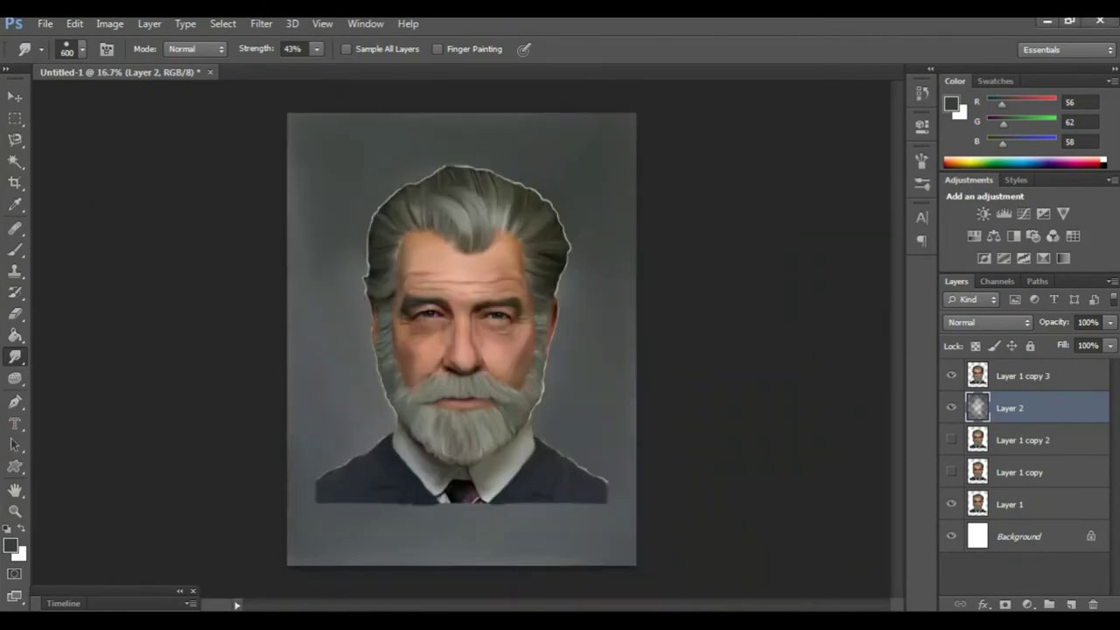
# Return to the Brush and make Layer 1 copy 3 the active layer.
pyautogui.press('b')
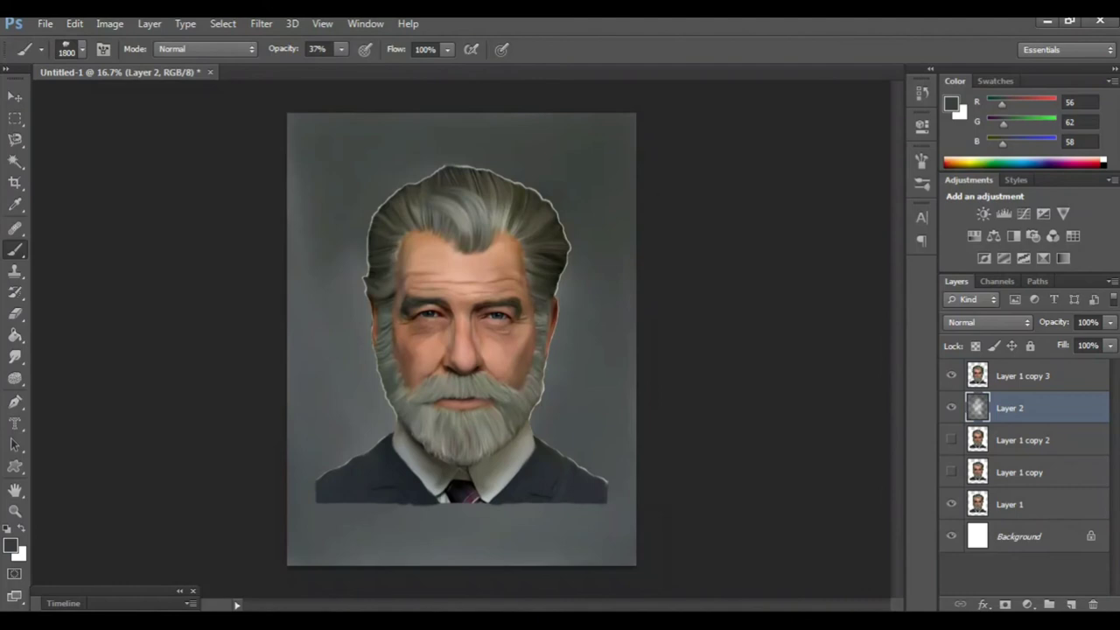
pyautogui.click(952, 103)
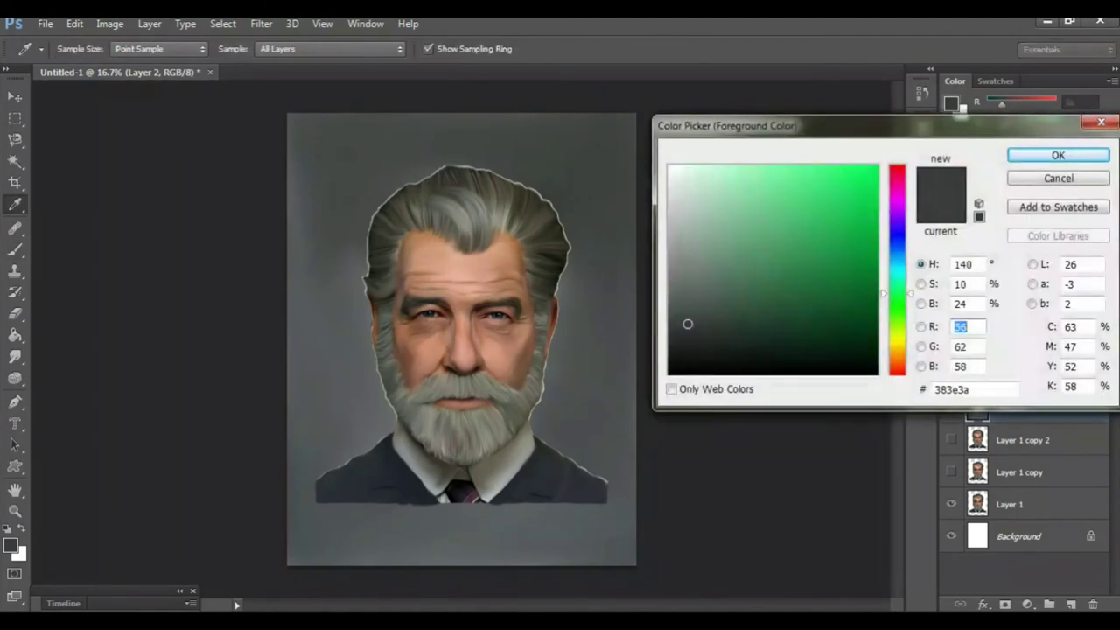
pyautogui.press('Return')
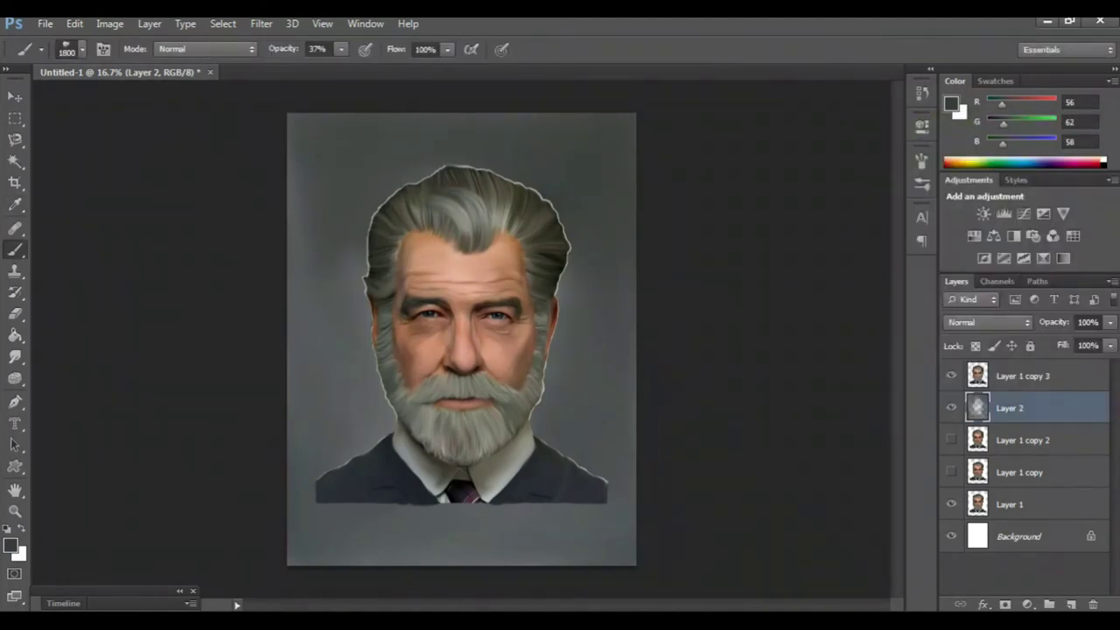
pyautogui.hotkey('alt', ']')
# Duplicate Layer 1 copy 3 as copy 4, hide copy 3 and Layer 1, and delete Layer 1 copy and copy 2.
pyautogui.hotkey('ctrl', 'j')
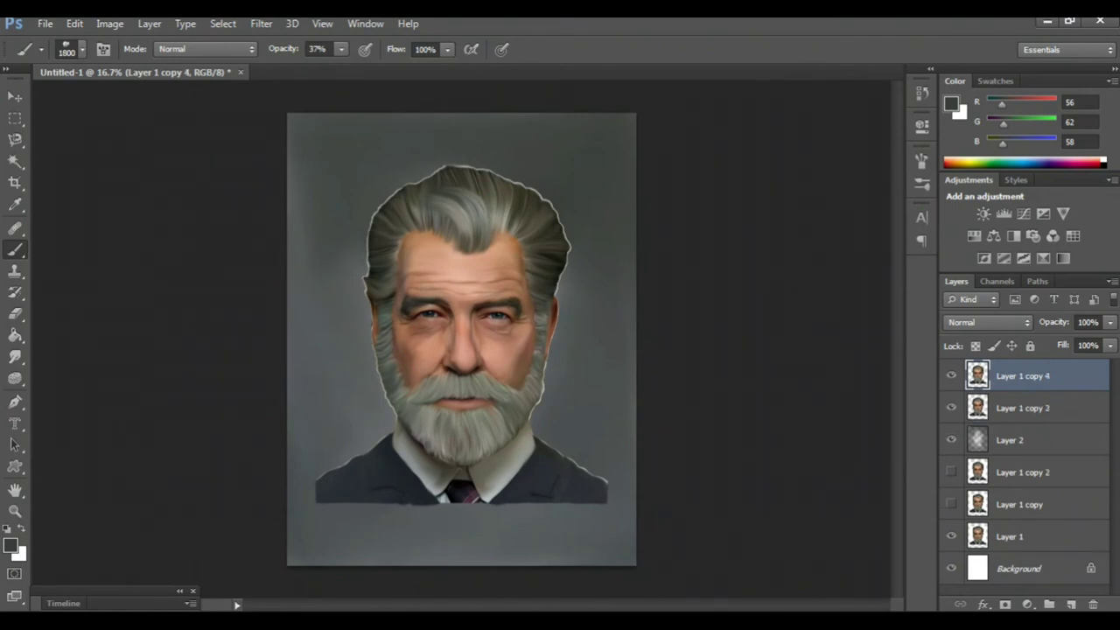
pyautogui.click(951, 408)
pyautogui.moveTo(1020, 473)
pyautogui.mouseDown()
pyautogui.moveTo(1020, 596)
pyautogui.moveTo(1093, 604)
pyautogui.mouseUp()
pyautogui.moveTo(1019, 473); pyautogui.dragTo(1094, 604)
pyautogui.click(951, 472)
# Smudge the lower-left suit edge outward, then make Layer 2 active.
pyautogui.hotkey('ctrl', '+')
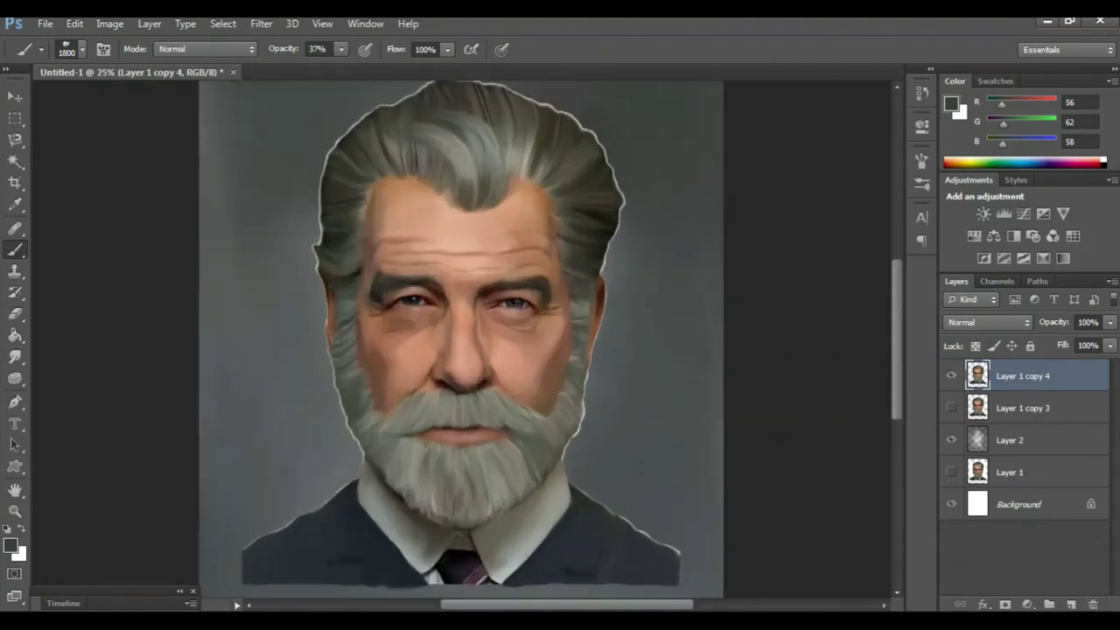
pyautogui.moveTo(15, 356); pyautogui.dragTo(79, 390)
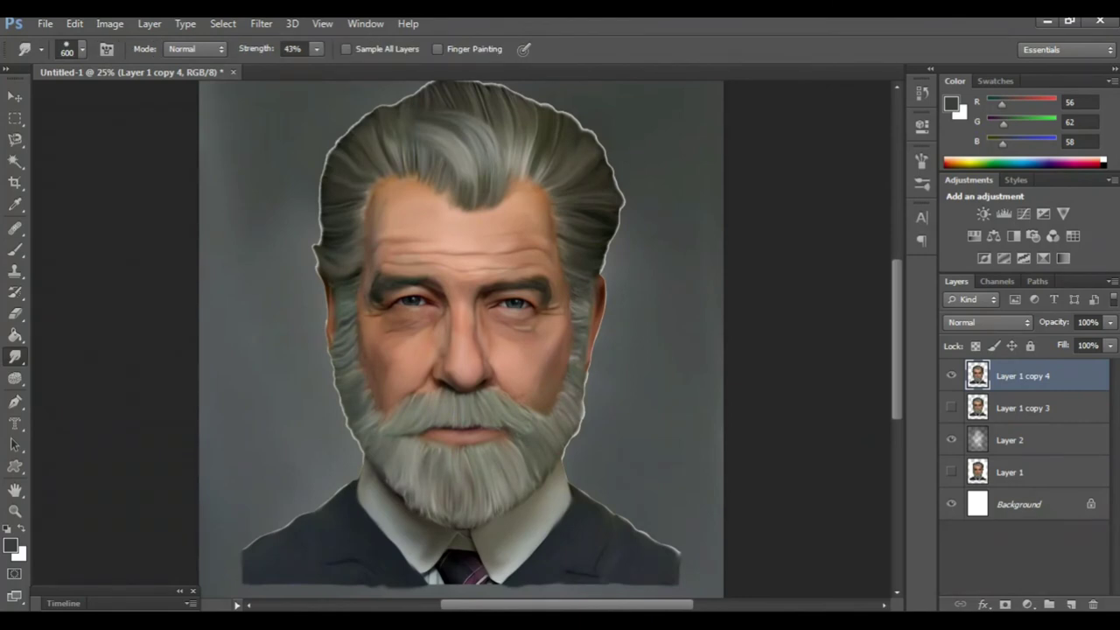
pyautogui.scroll(-5, 462, 337)
pyautogui.hotkey('ctrl', '+')
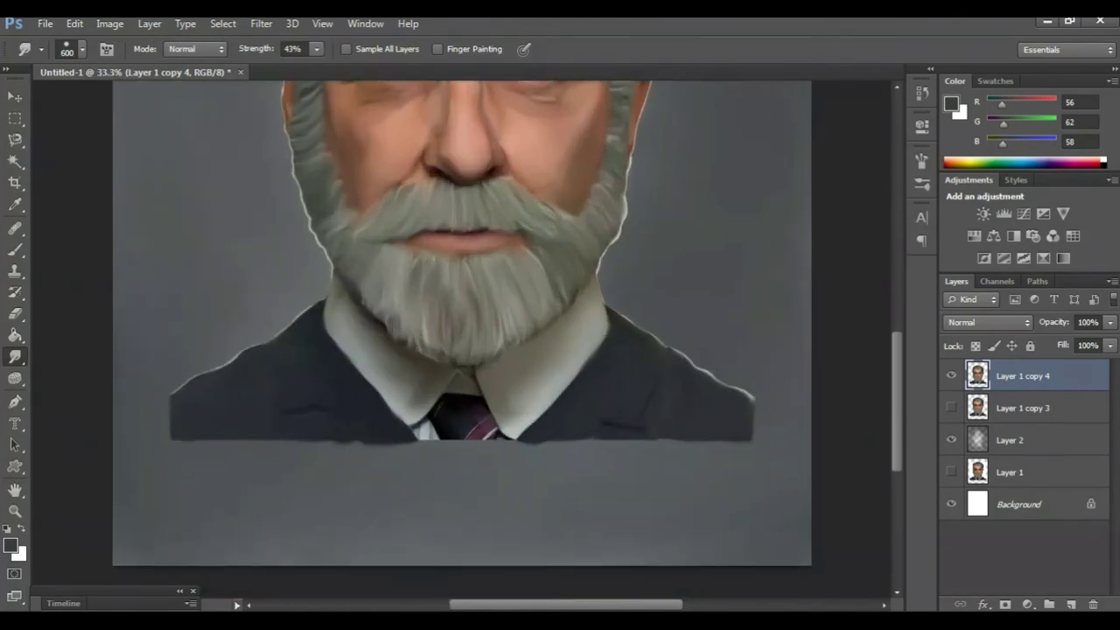
pyautogui.moveTo(258, 407)
pyautogui.mouseDown()
pyautogui.moveTo(214, 442)
pyautogui.moveTo(210, 469)
pyautogui.mouseUp()
pyautogui.moveTo(319, 442); pyautogui.dragTo(259, 480)
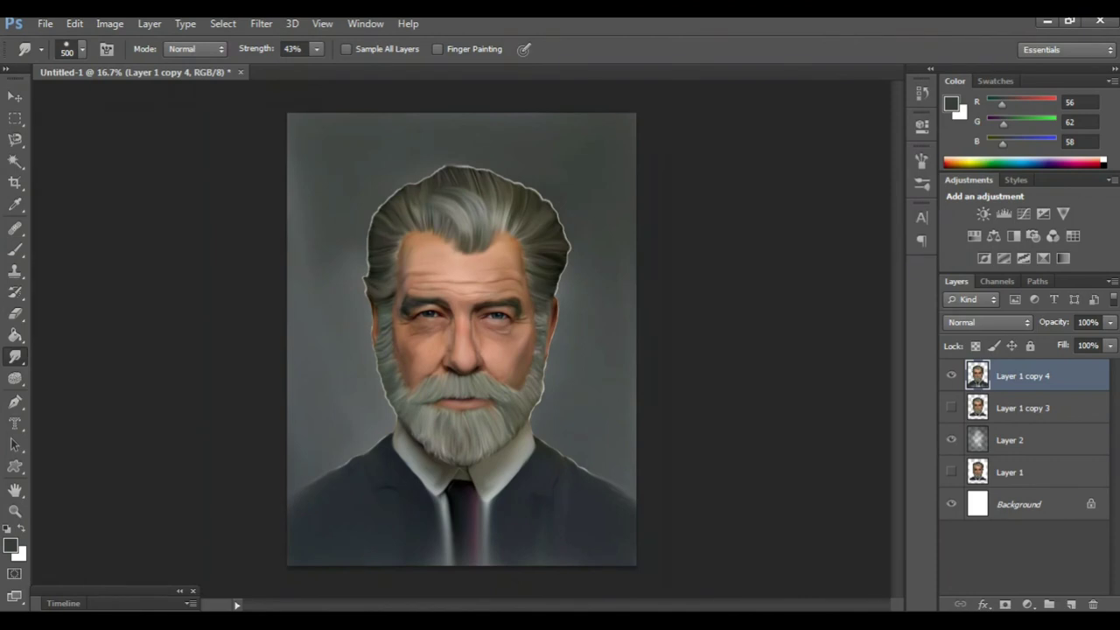
pyautogui.hotkey('alt', '[')
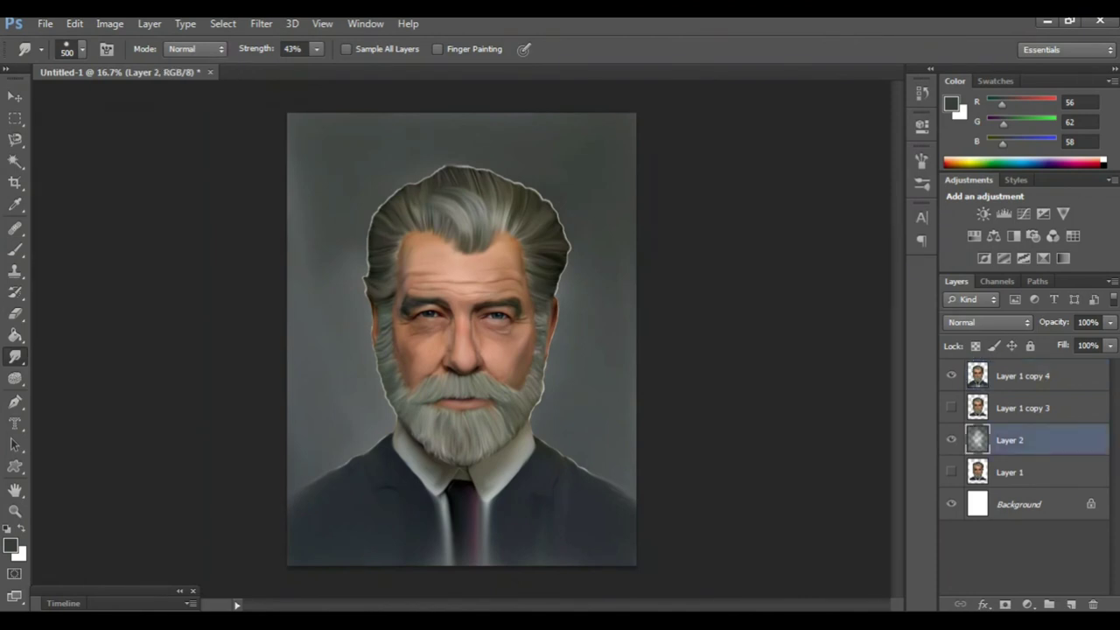
# Set the foreground to olive #a7a51e and paint a faint glow left of the beard.
pyautogui.press('i')
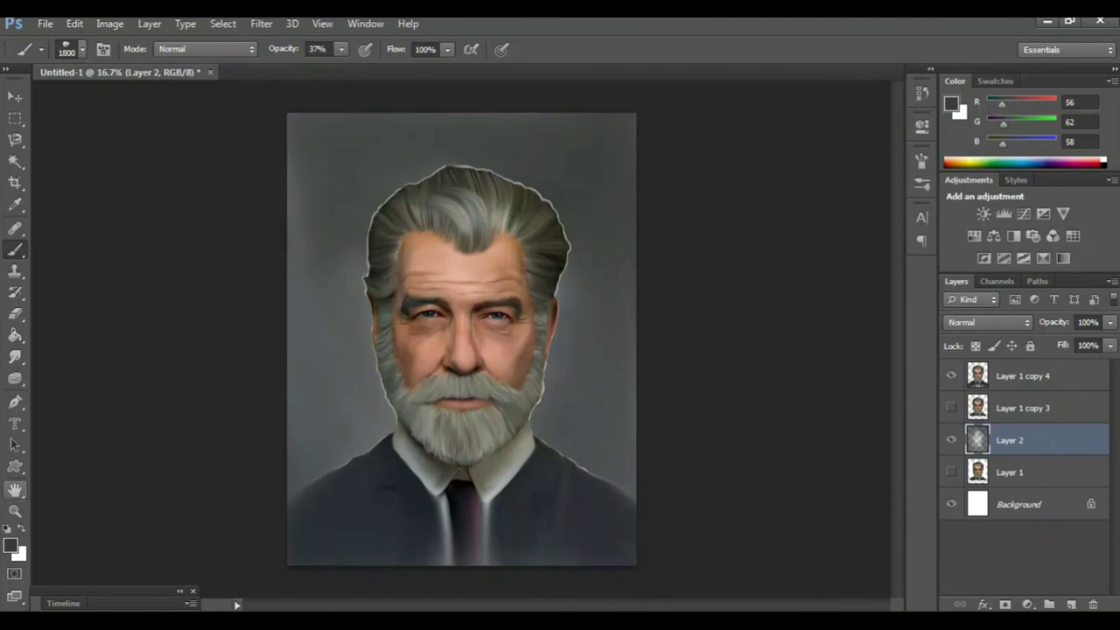
pyautogui.click(11, 545)
pyautogui.moveTo(688, 324); pyautogui.dragTo(679, 268)
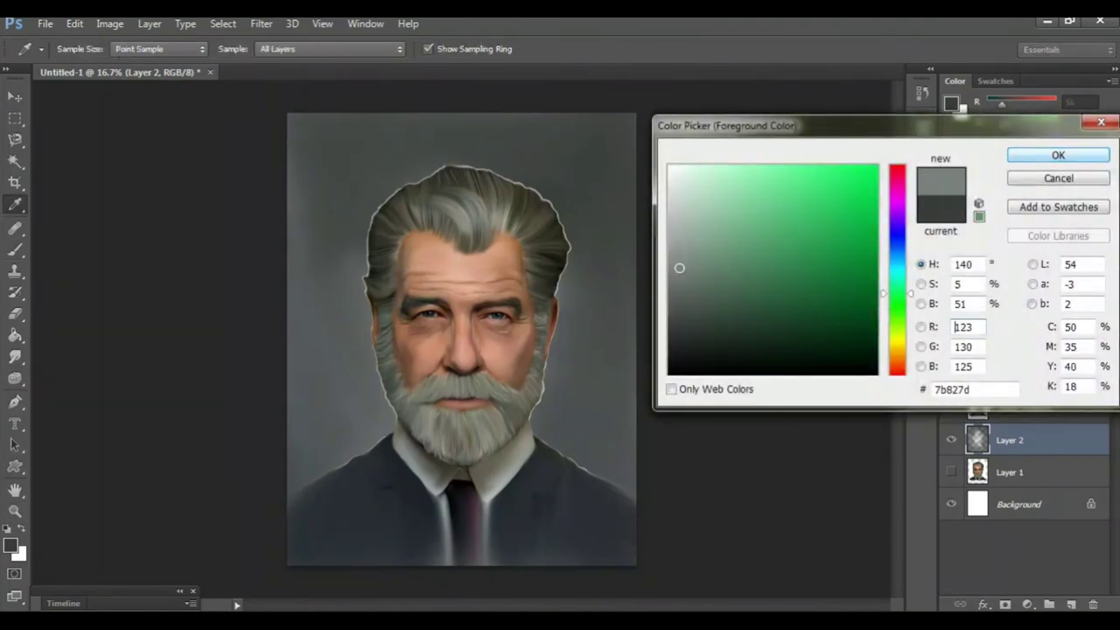
pyautogui.moveTo(898, 293); pyautogui.dragTo(898, 341)
pyautogui.moveTo(836, 264); pyautogui.dragTo(839, 237)
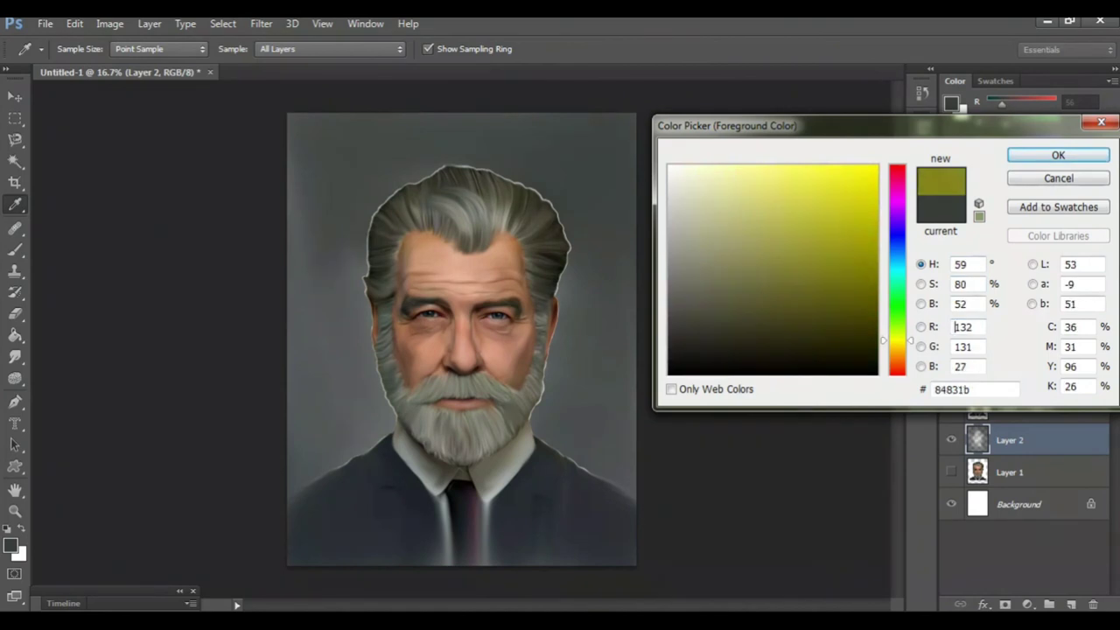
pyautogui.click(1058, 155)
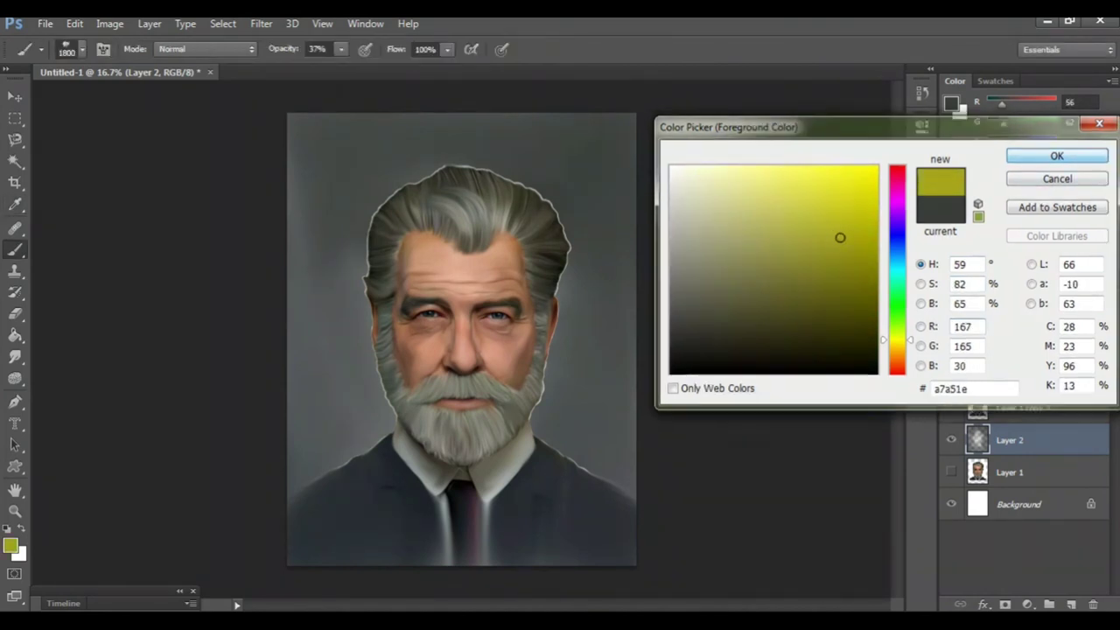
pyautogui.press('b')
pyautogui.moveTo(354, 448); pyautogui.dragTo(358, 416)
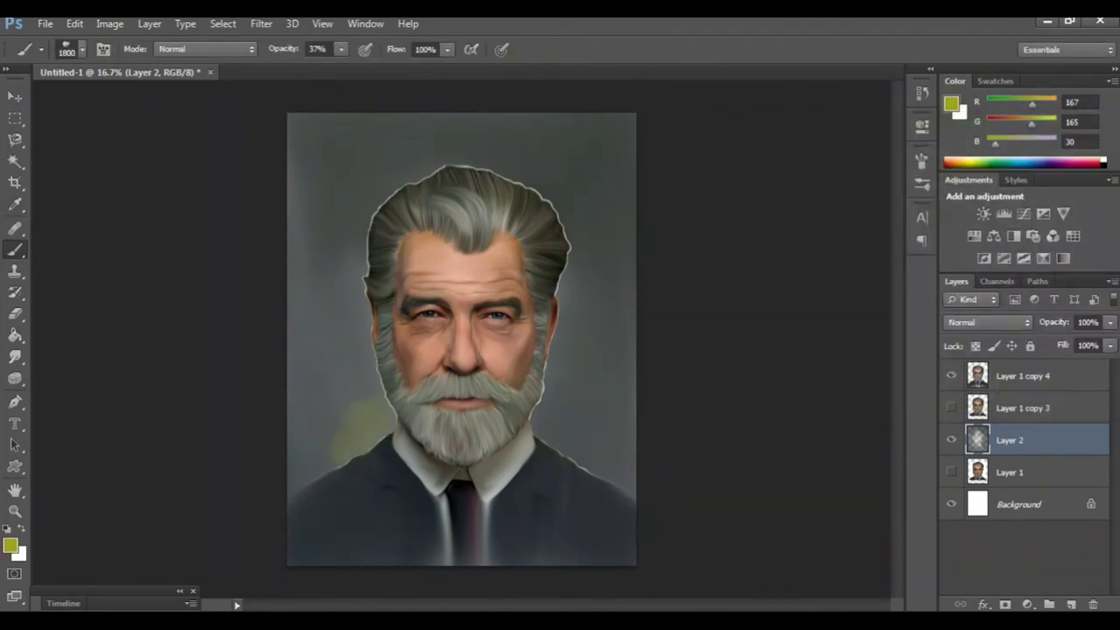
# Switch to a smaller soft round brush at 13% opacity.
pyautogui.hotkey('alt', ']')
pyautogui.hotkey('alt', ']')
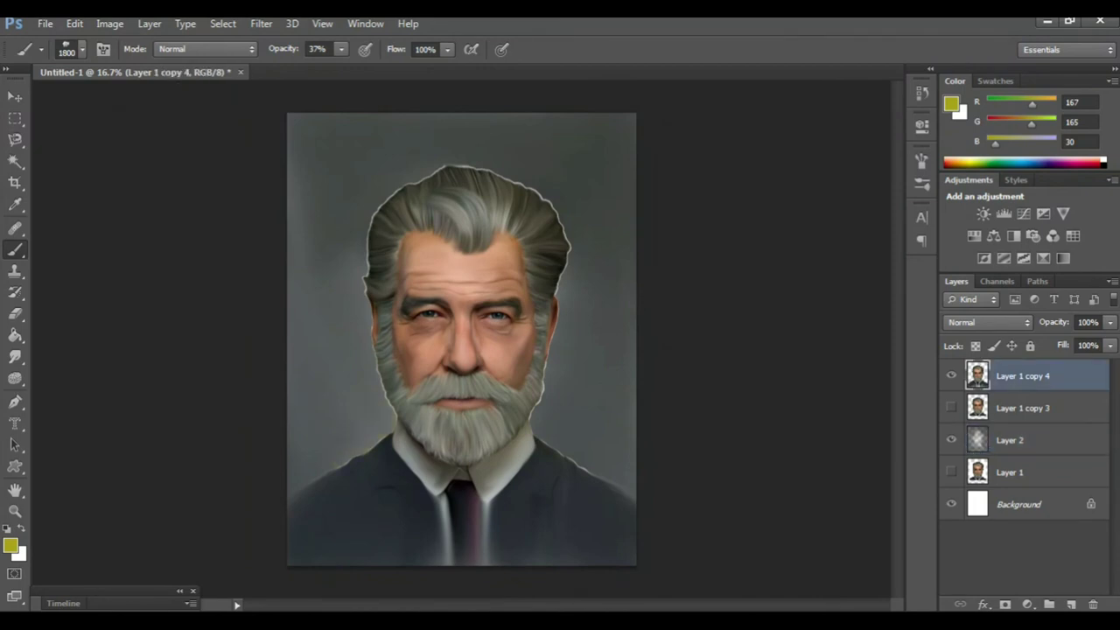
pyautogui.click(81, 50)
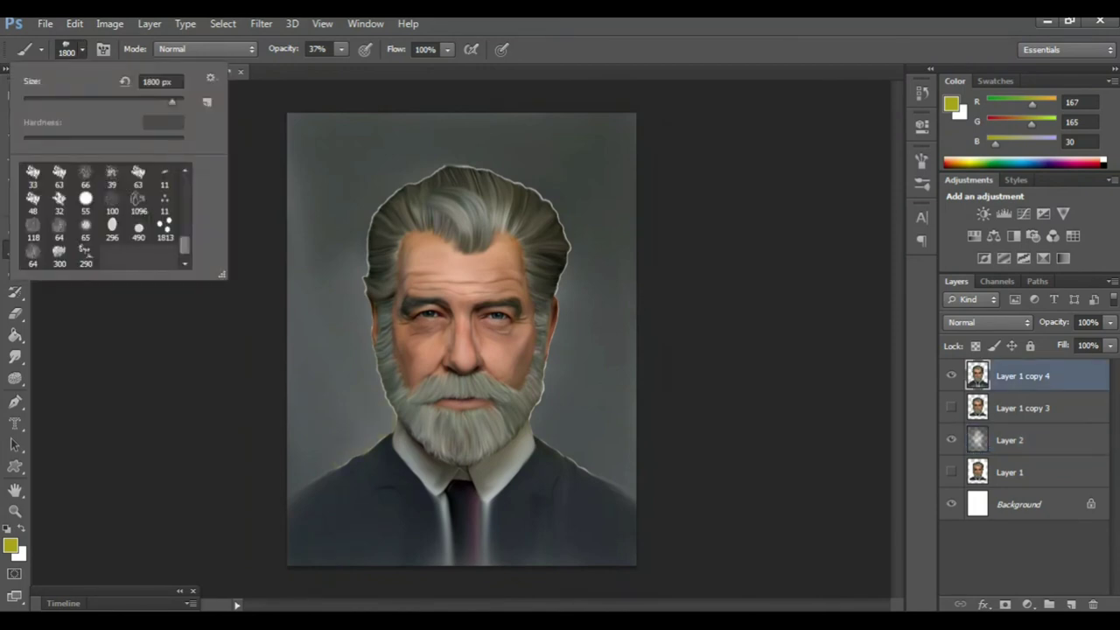
pyautogui.scroll(5, 106, 219)
pyautogui.click(139, 177)
pyautogui.press('Return')
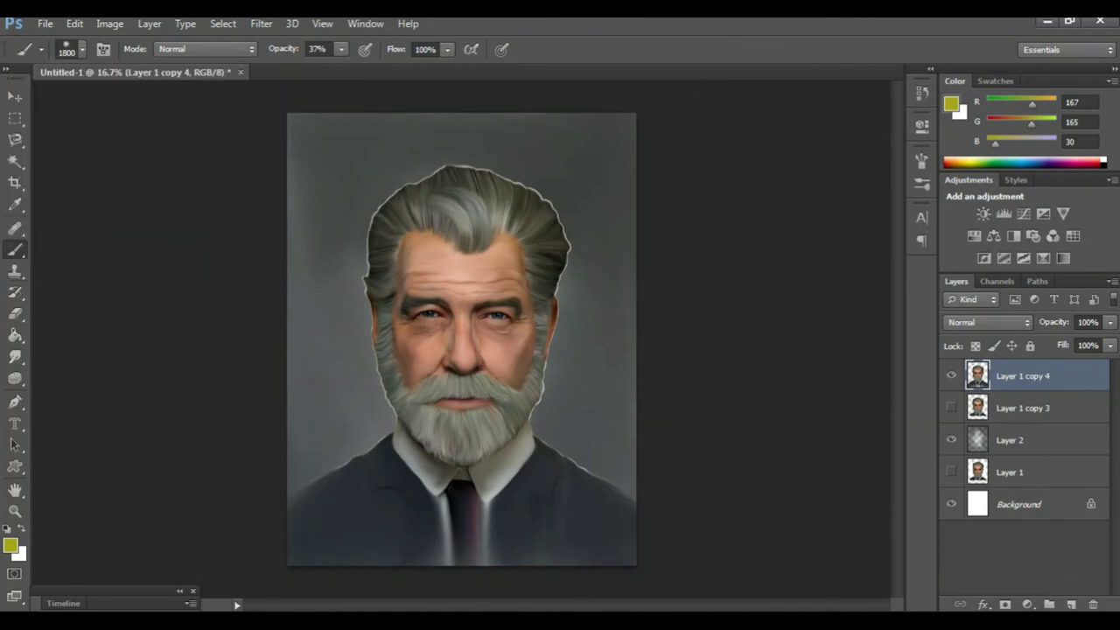
pyautogui.click(341, 49)
pyautogui.moveTo(341, 67); pyautogui.dragTo(320, 67)
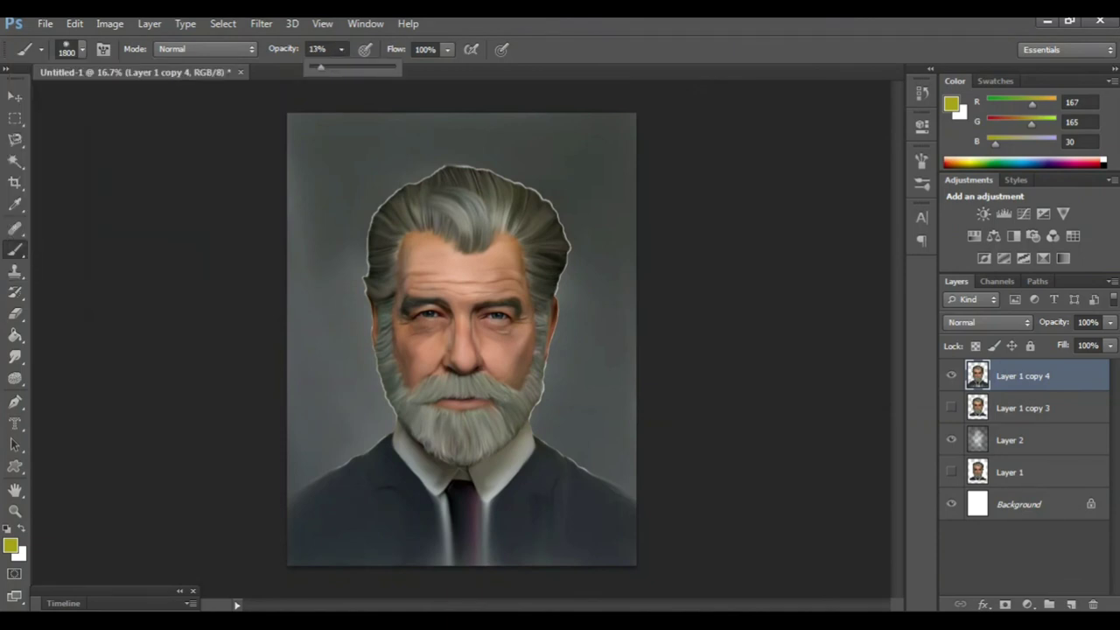
pyautogui.click(341, 49)
pyautogui.press('[')
pyautogui.press('[')
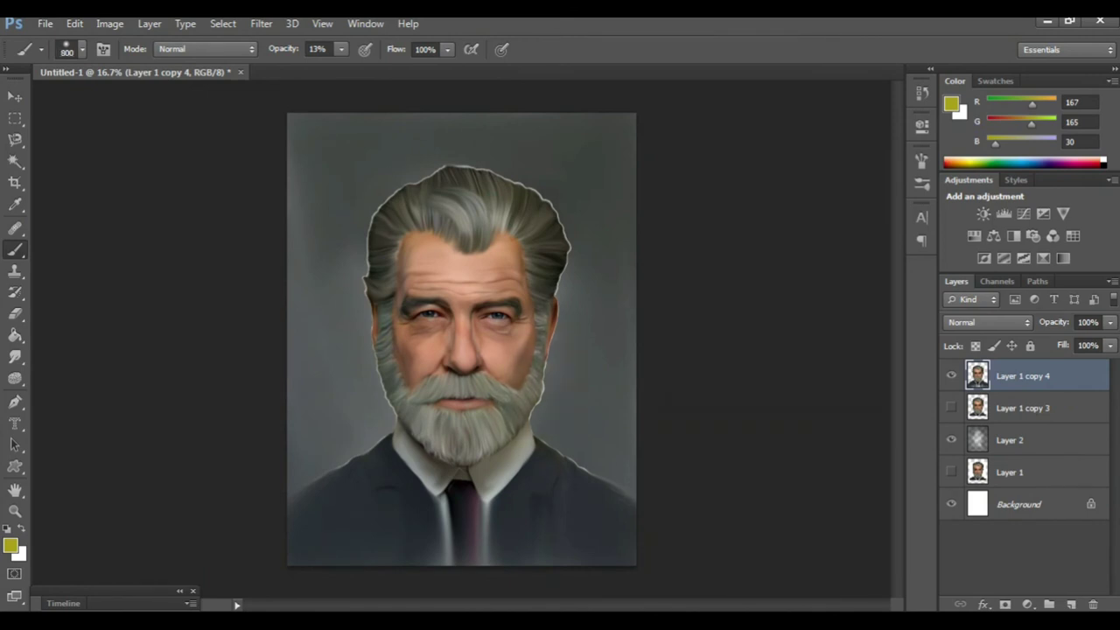
# Compare against Layer 1 copy 3, then paint olive glow on Layer 2 right of the beard.
pyautogui.hotkey('alt', '[')
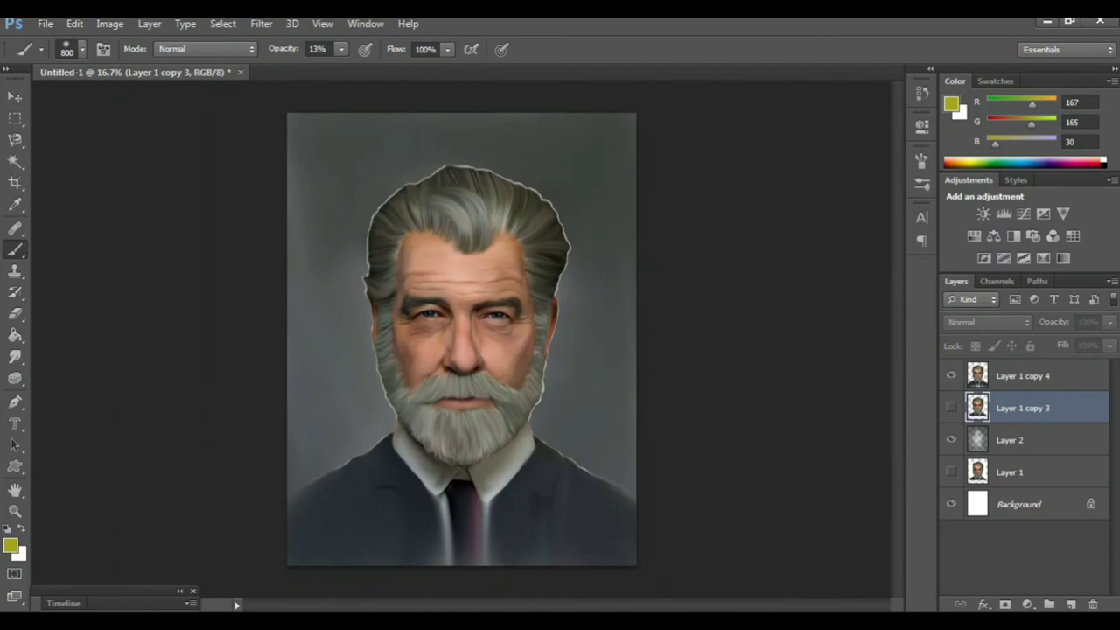
pyautogui.click(951, 408)
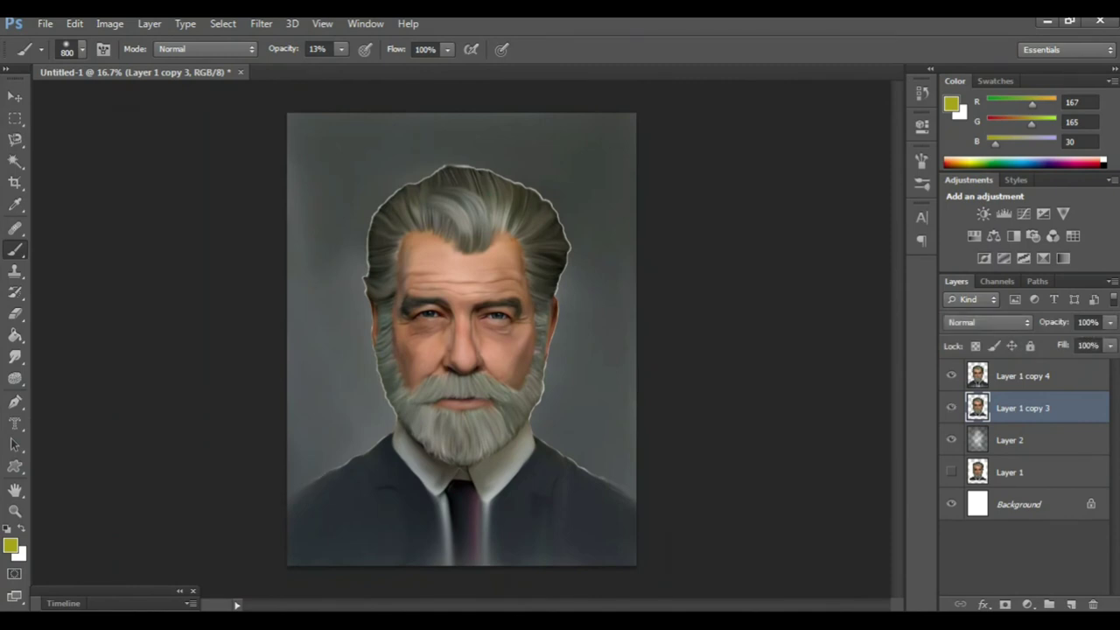
pyautogui.click(952, 408)
pyautogui.hotkey('alt', '[')
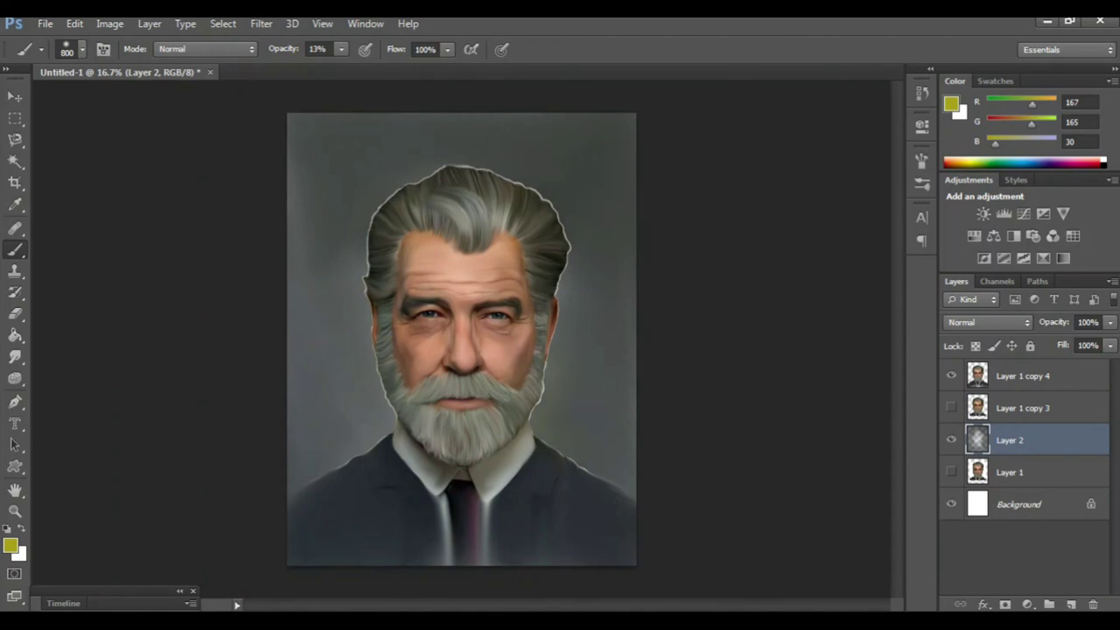
pyautogui.hotkey('alt', ']')
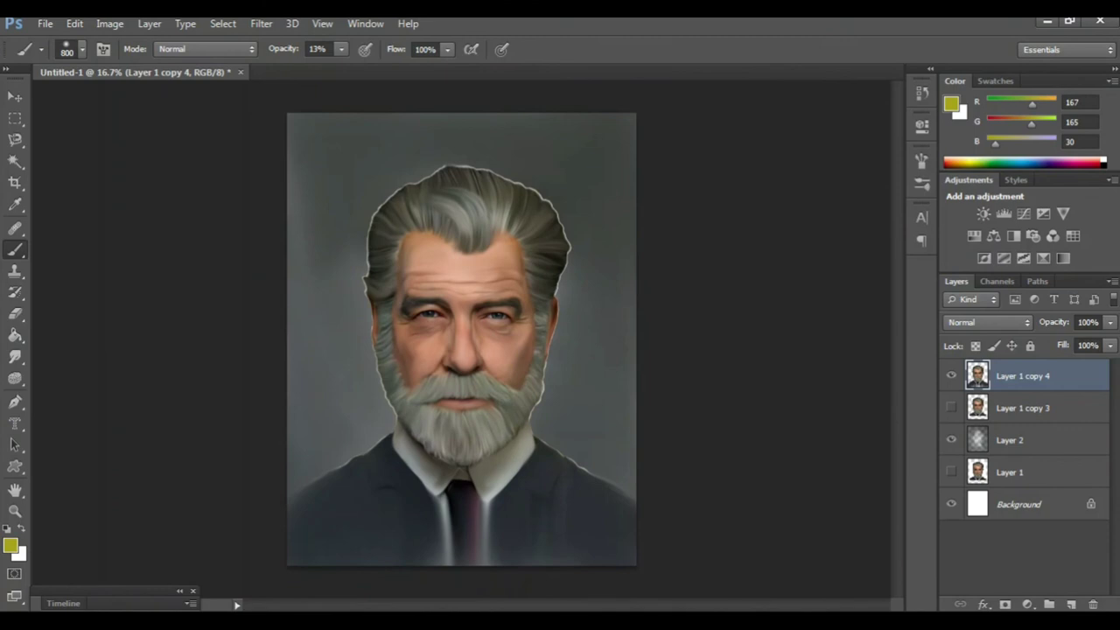
pyautogui.hotkey('alt', '[')
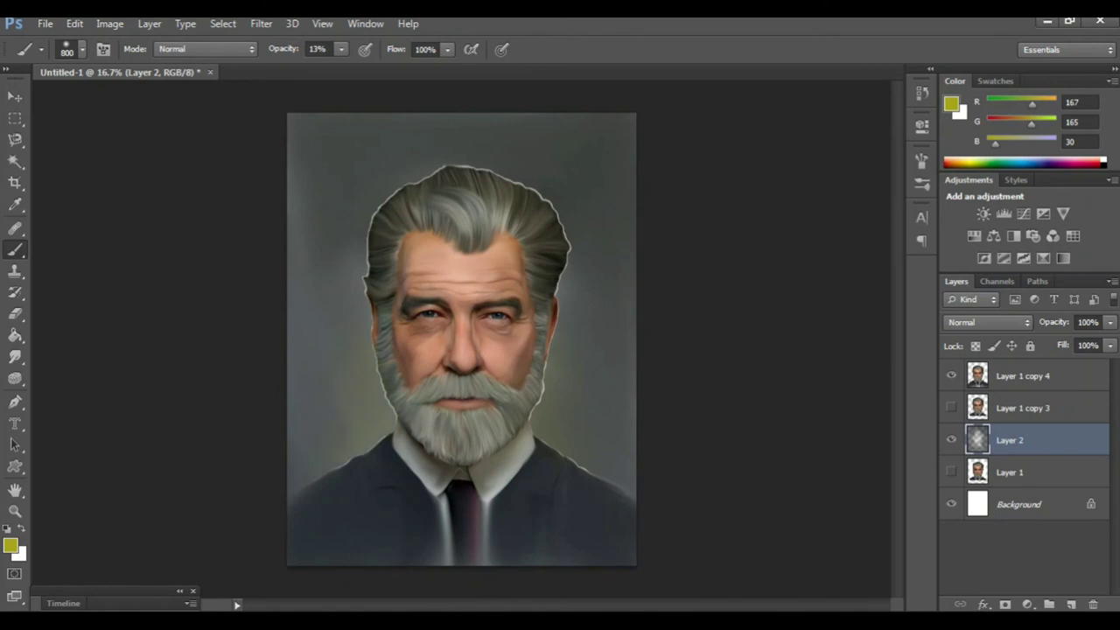
pyautogui.moveTo(577, 438); pyautogui.dragTo(613, 455)
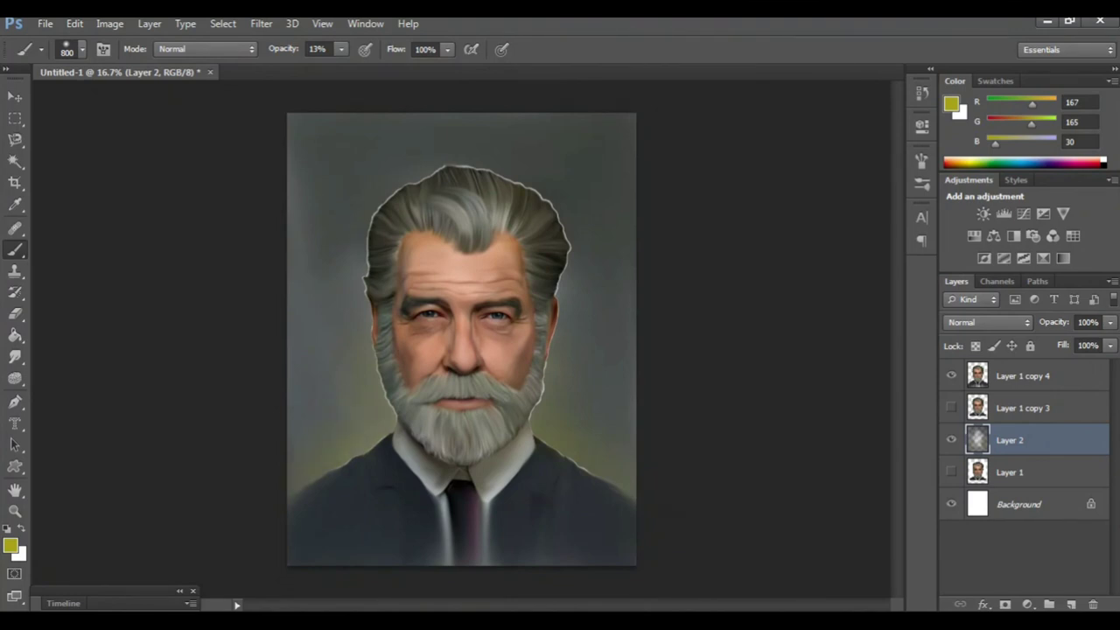
# Lighten the foreground colour to a pale warm grey.
pyautogui.press('i')
pyautogui.click(11, 546)
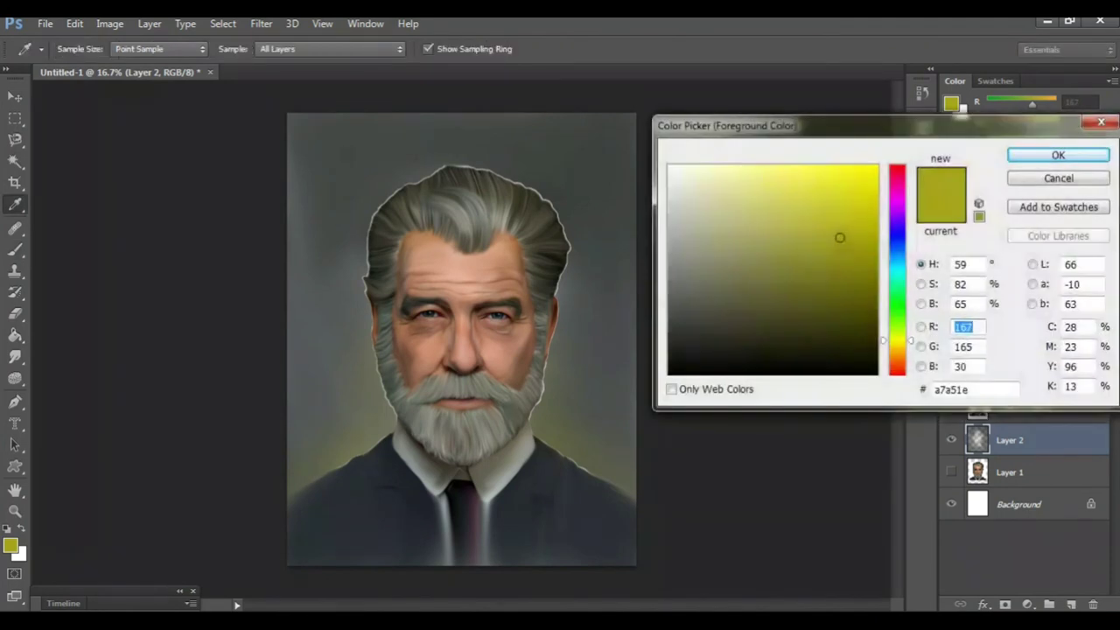
pyautogui.moveTo(715, 234); pyautogui.dragTo(684, 221)
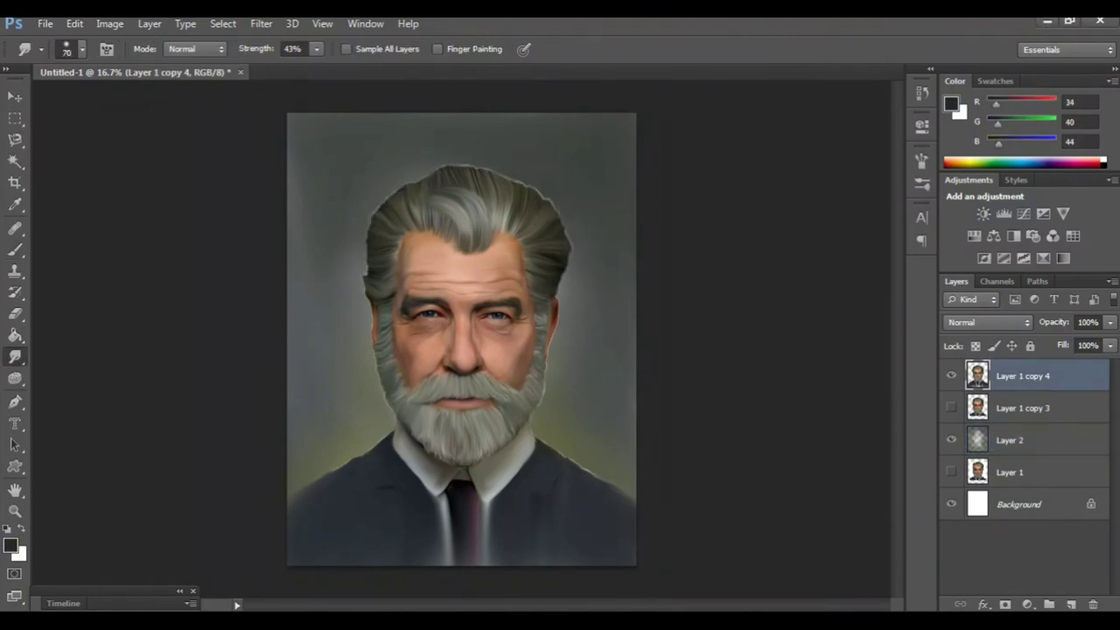
# Choose the Pencil tool with pure white (255, 255, 255) as the colour.
pyautogui.click(15, 248)
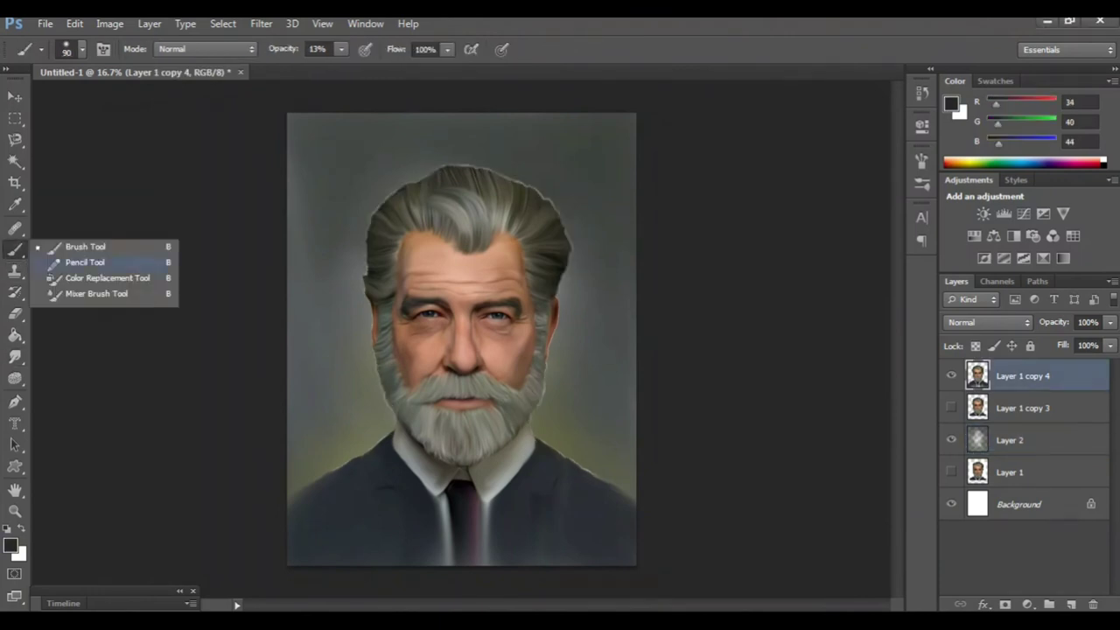
pyautogui.click(85, 262)
pyautogui.click(10, 546)
pyautogui.moveTo(712, 332); pyautogui.dragTo(669, 167)
pyautogui.click(1058, 155)
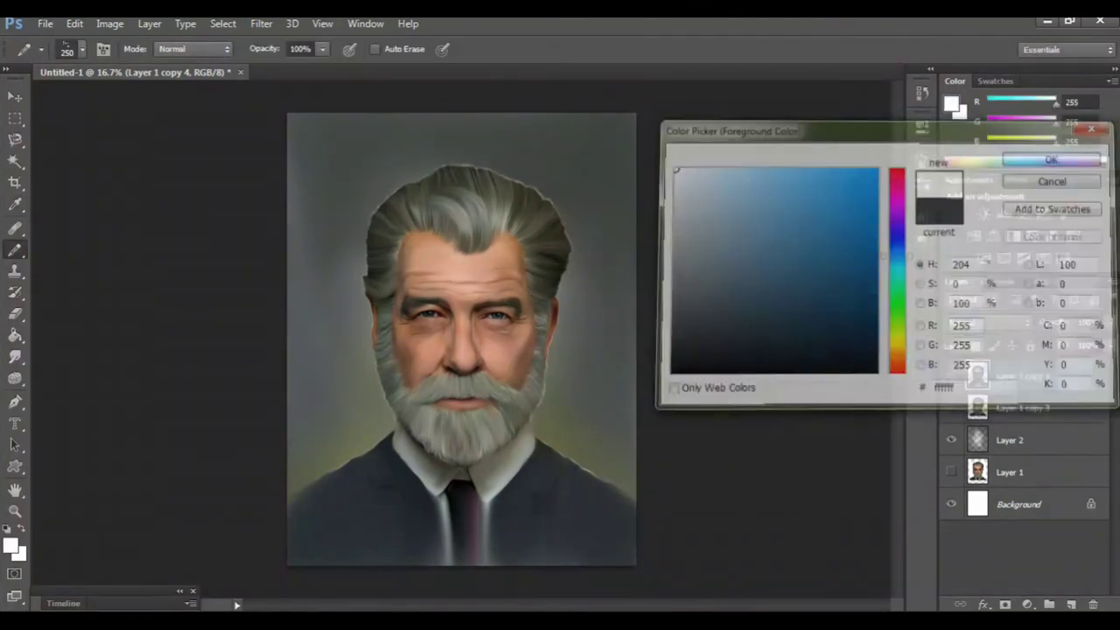
# Hide the panels and zoom in on the portrait's bottom-right corner.
pyautogui.press('Tab')
pyautogui.hotkey('ctrl', '+')
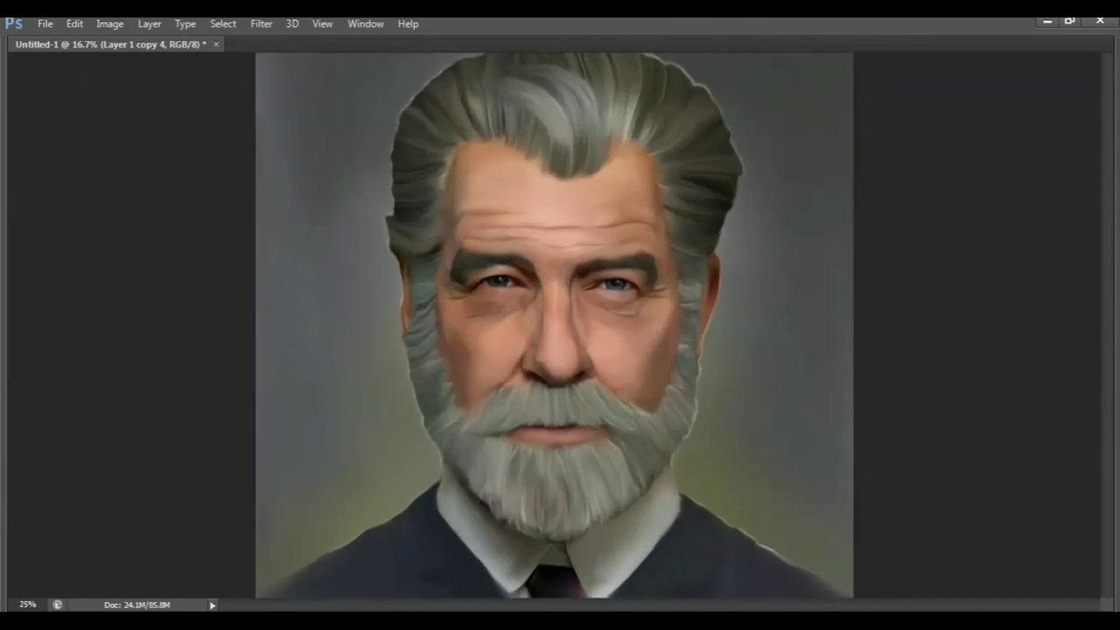
pyautogui.hotkey('ctrl', '+')
pyautogui.scroll(-3, 554, 326)
pyautogui.scroll(-2, 554, 326)
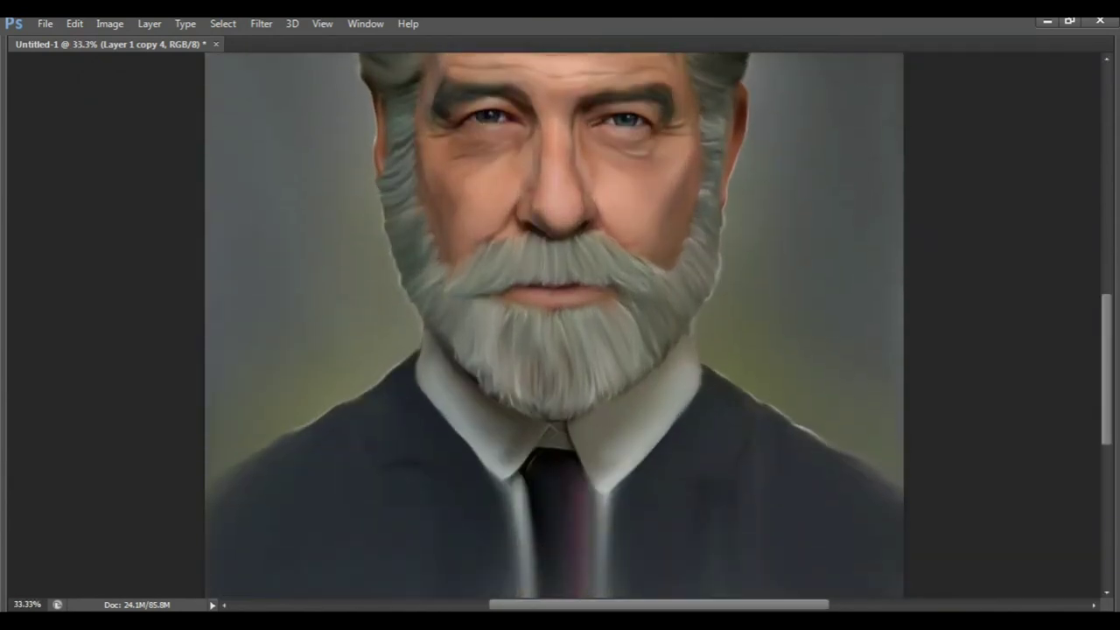
pyautogui.scroll(-1, 554, 326)
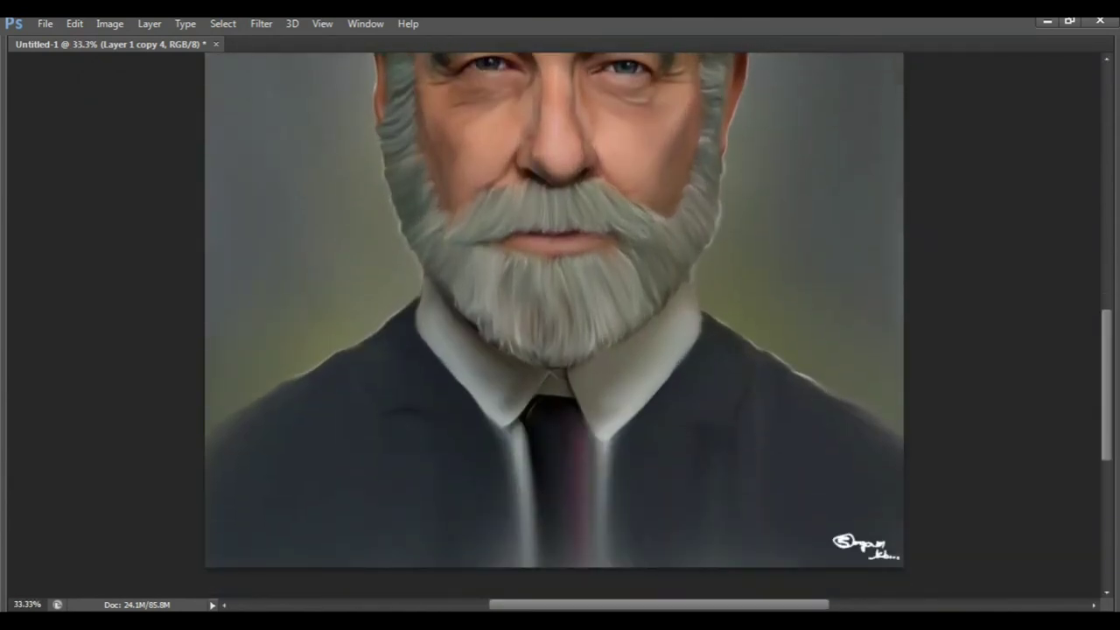